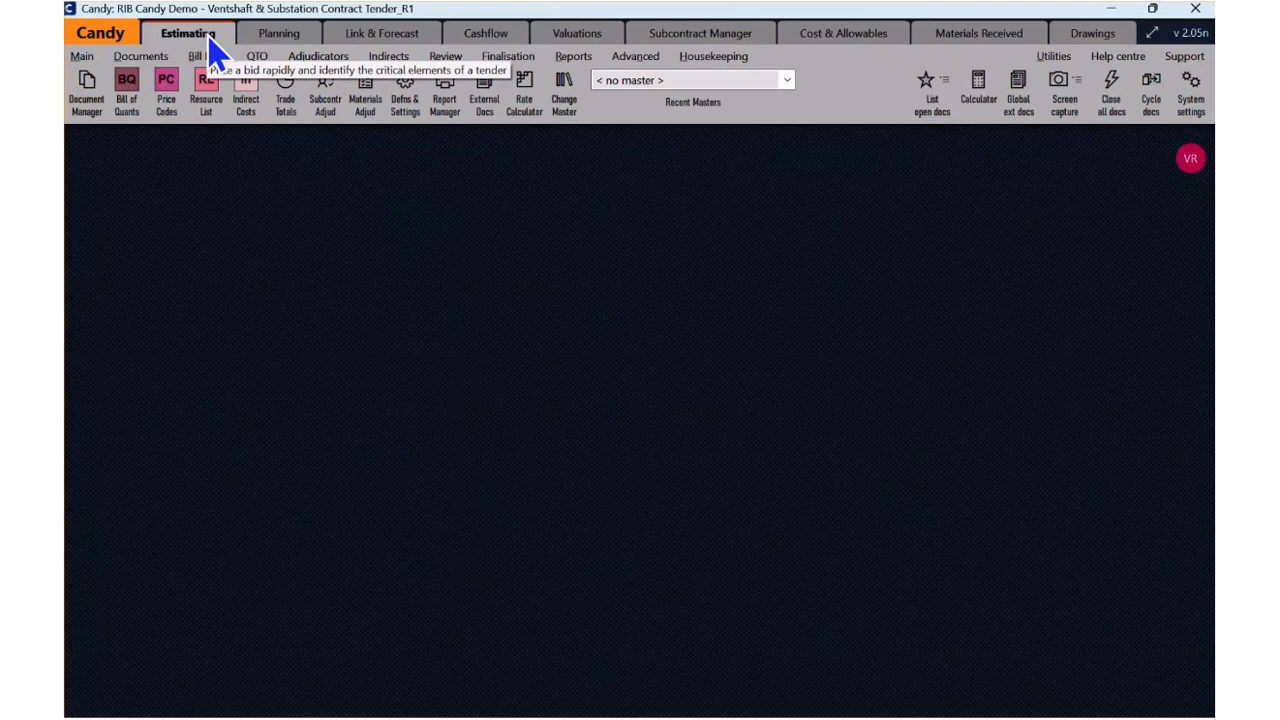
Step: Open the Estimating and Planning report managers and browse the Planning report types available for a new report
click(450, 100)
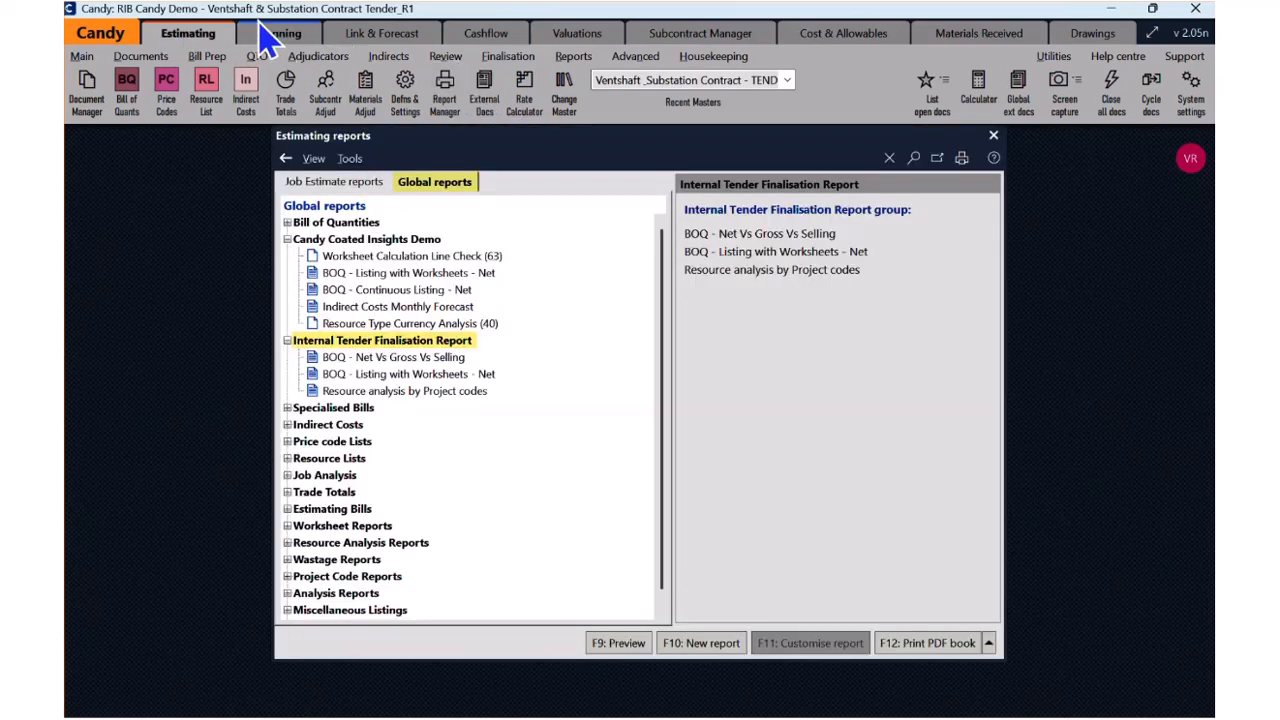
click(268, 36)
click(450, 95)
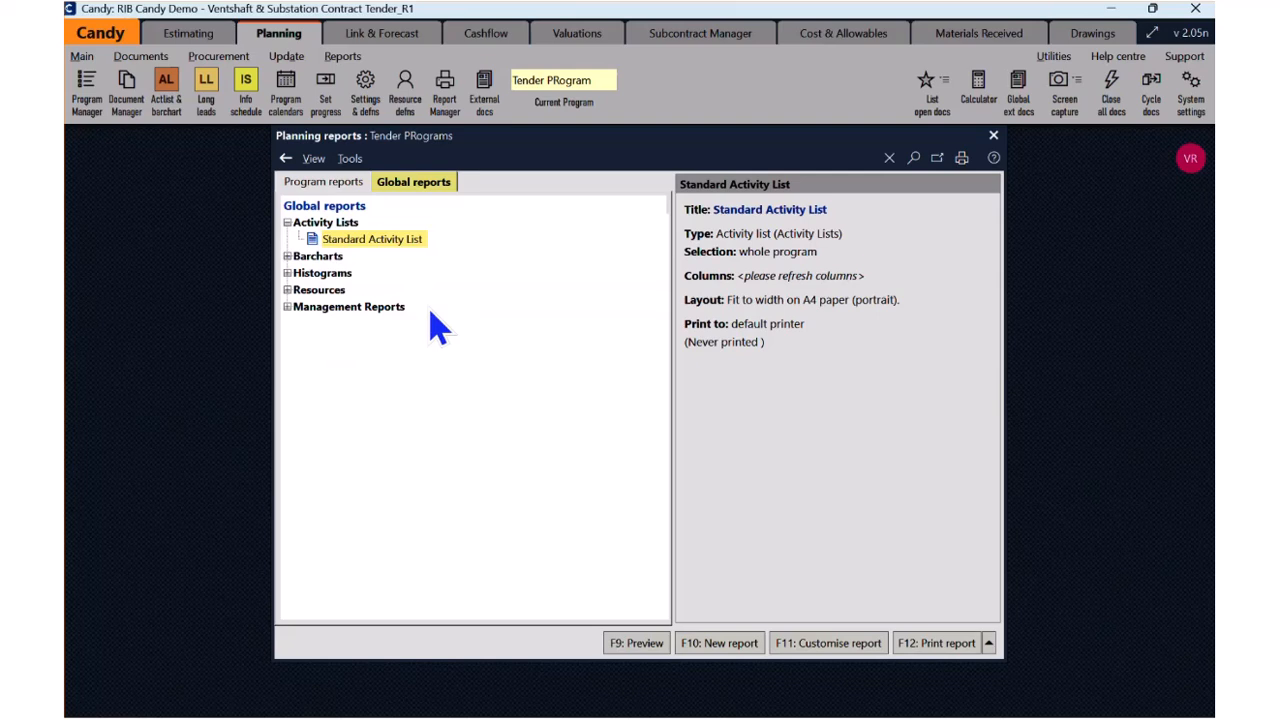
click(715, 646)
mouse_move(700, 440)
mouse_move(702, 543)
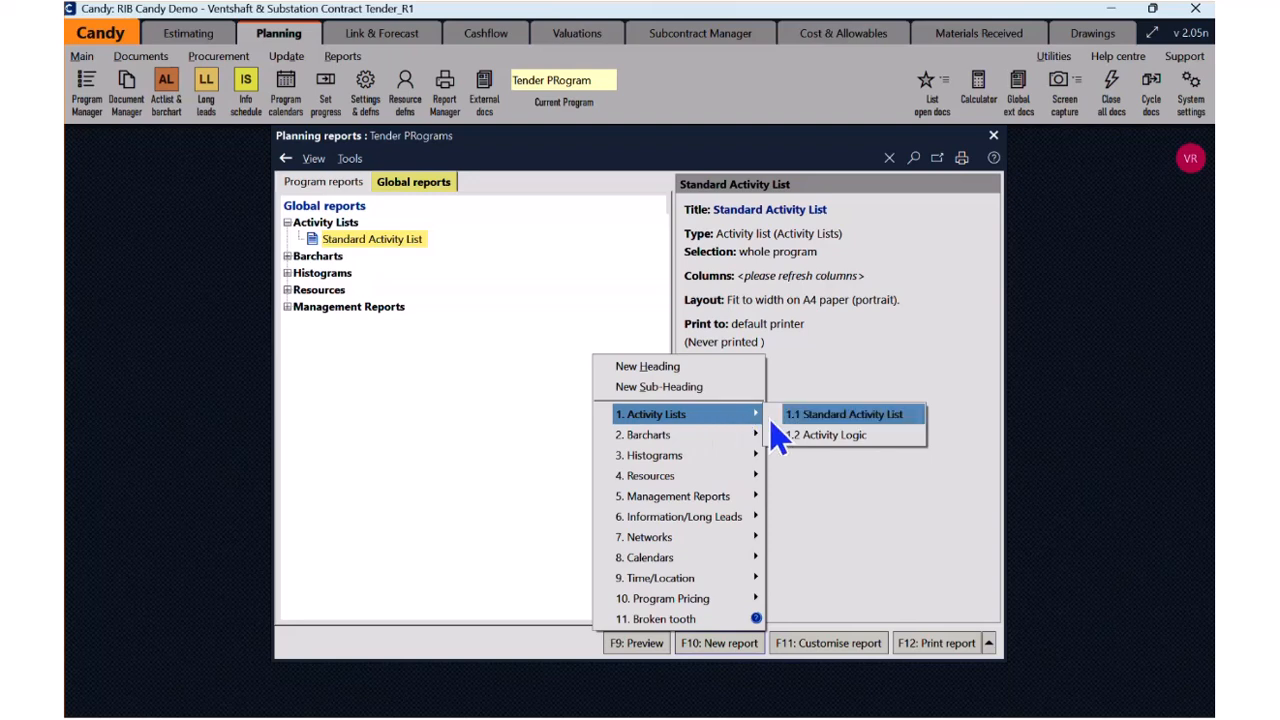
Step: Return to the Estimating report manager and browse the Bill of Quantities templates available for a new report
click(193, 30)
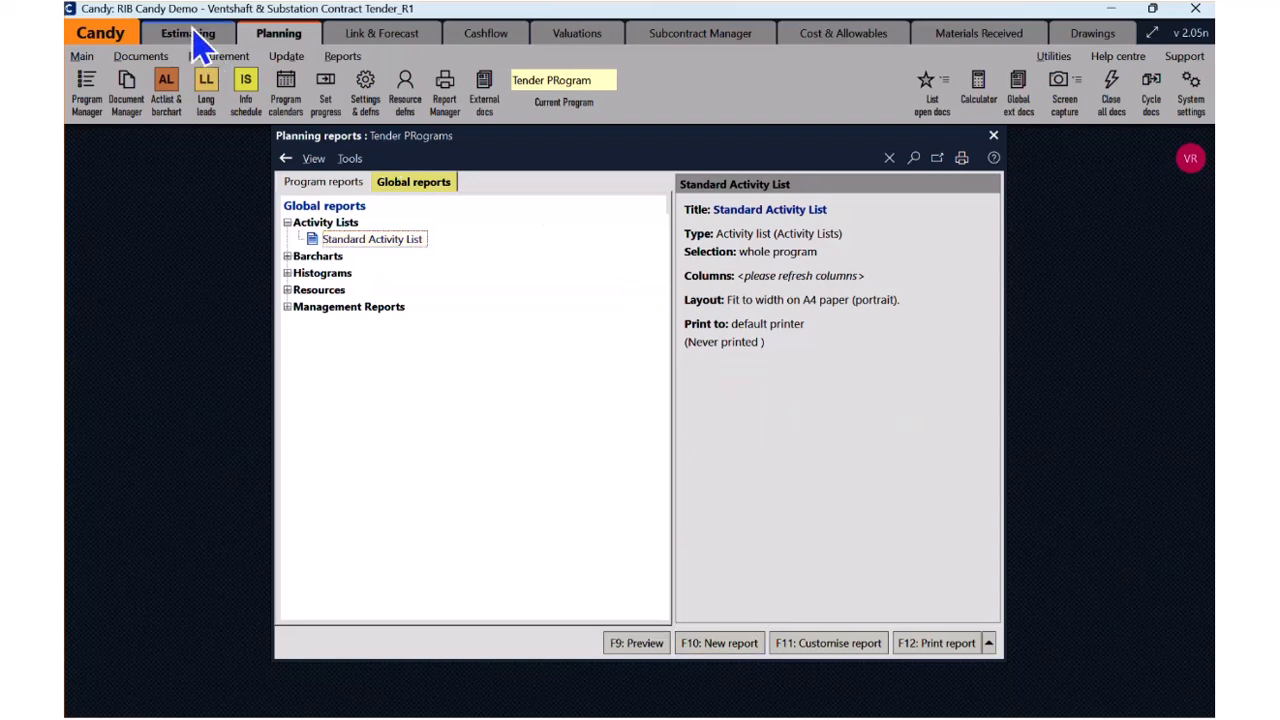
click(203, 38)
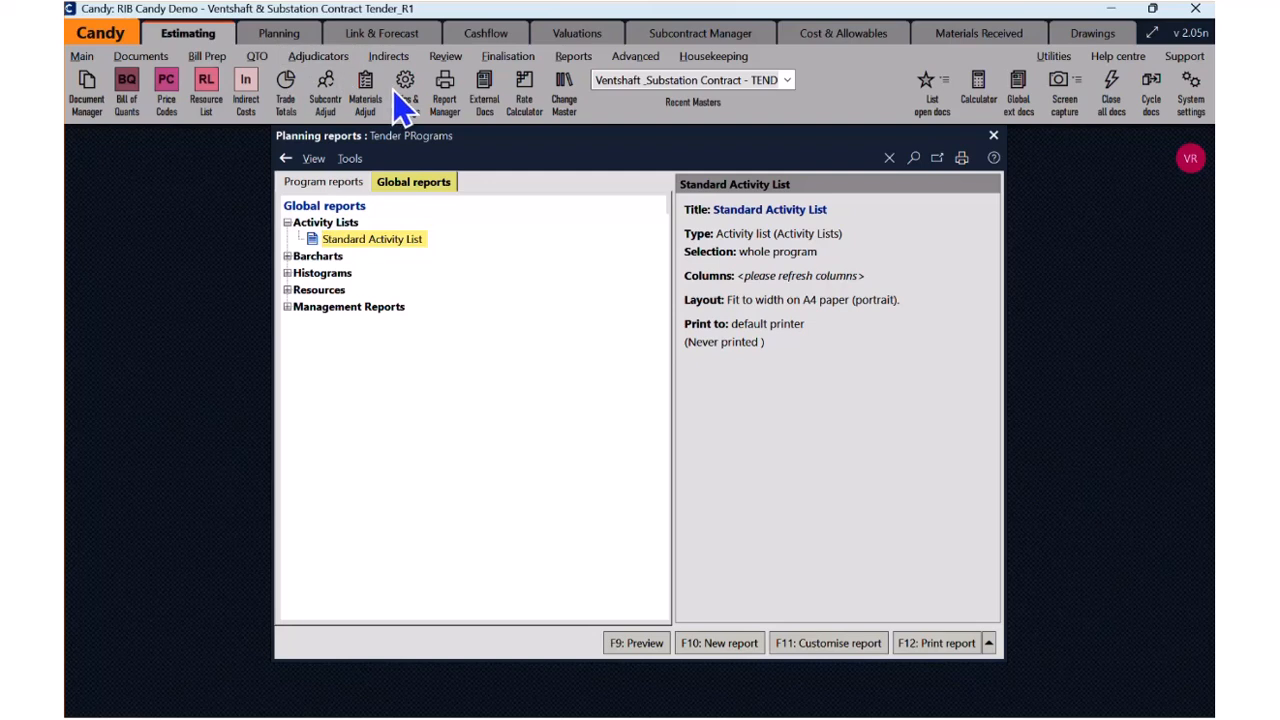
click(452, 82)
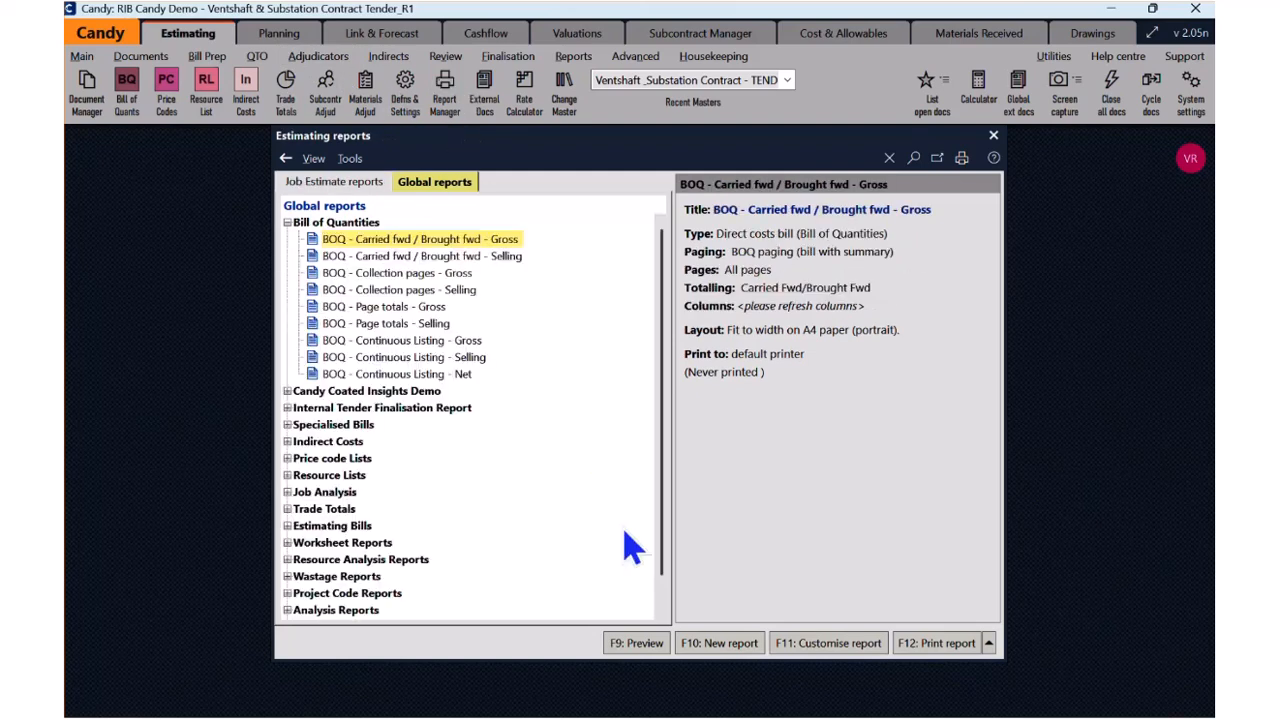
click(704, 645)
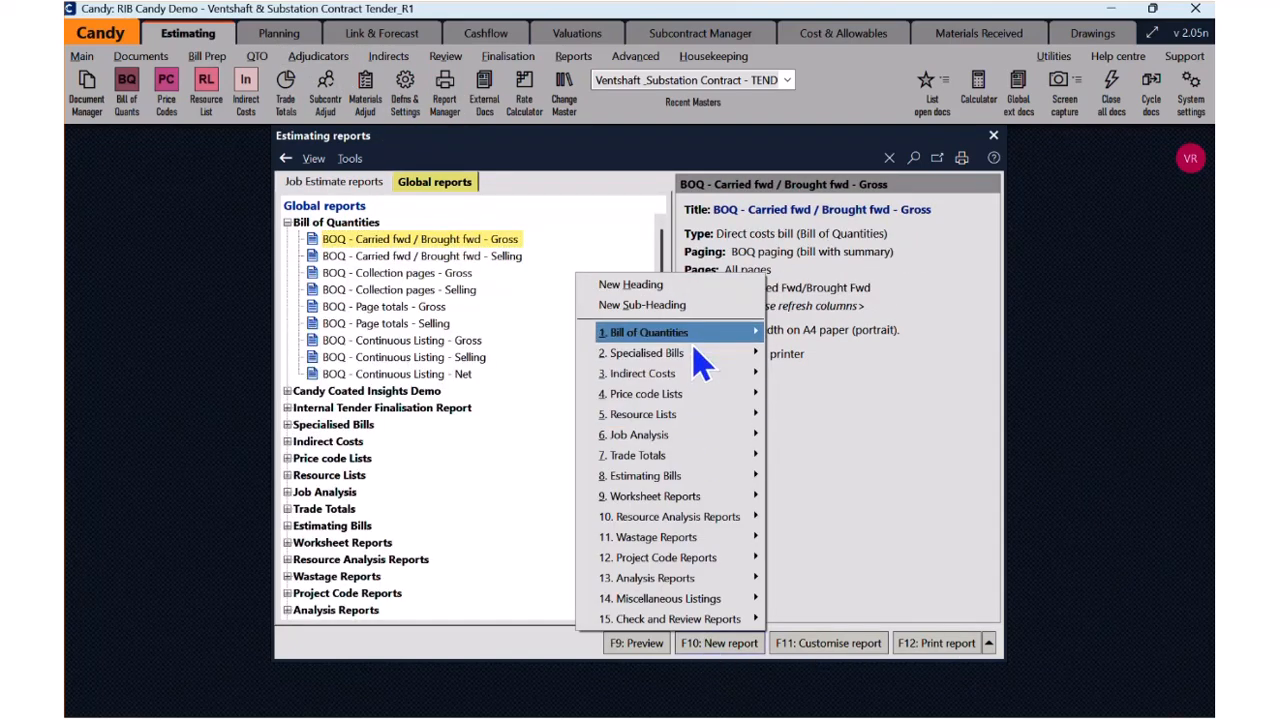
mouse_move(697, 345)
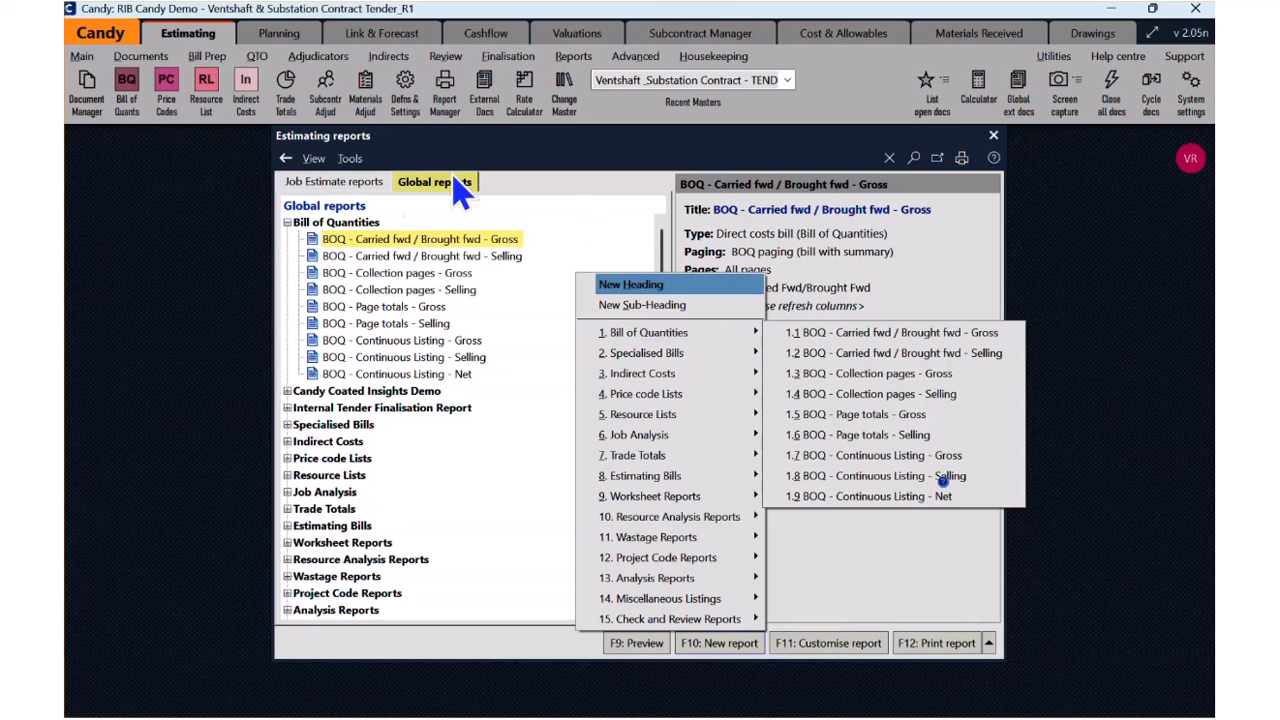
Step: Compare the Job Estimate reports with the Global reports in the Estimating report manager
click(372, 190)
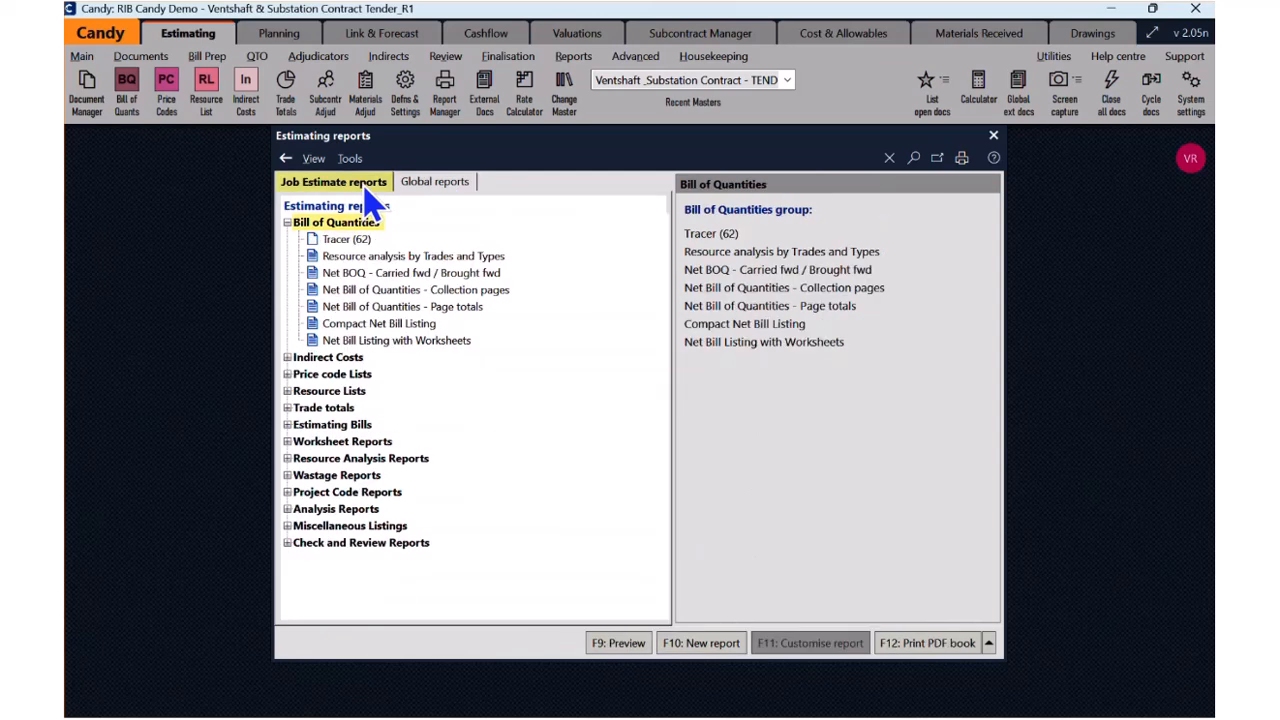
click(436, 188)
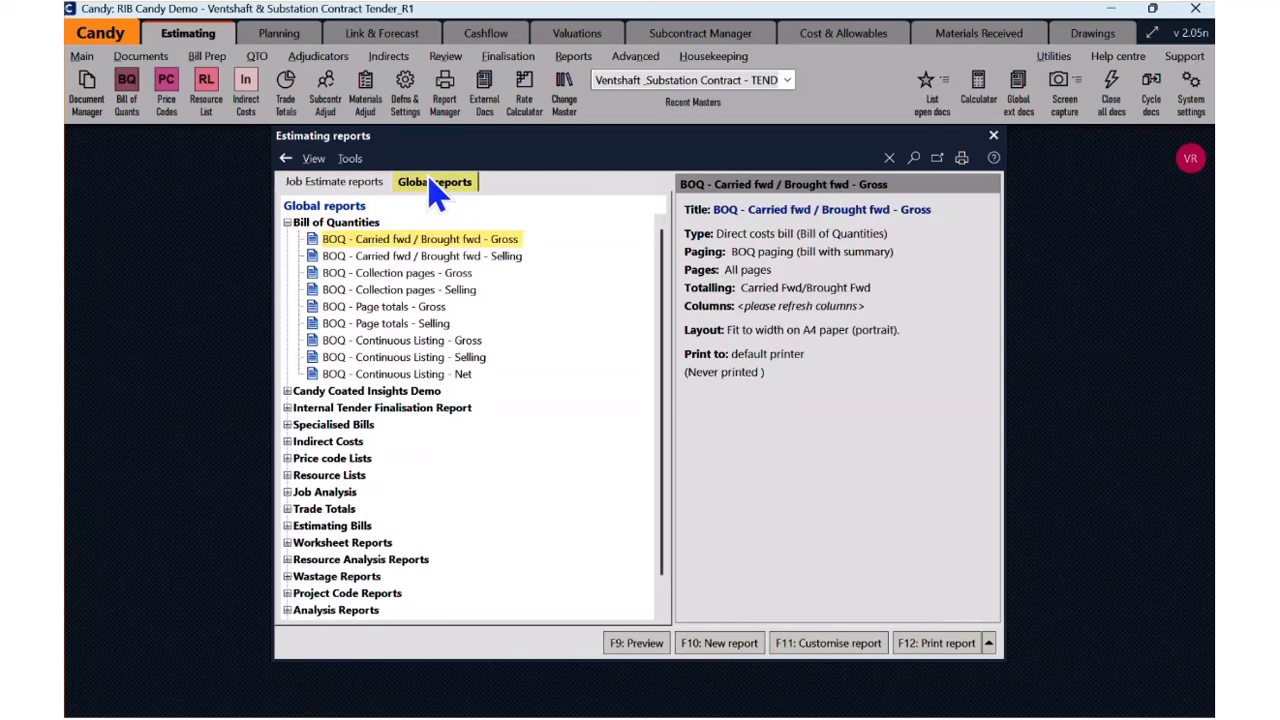
click(350, 200)
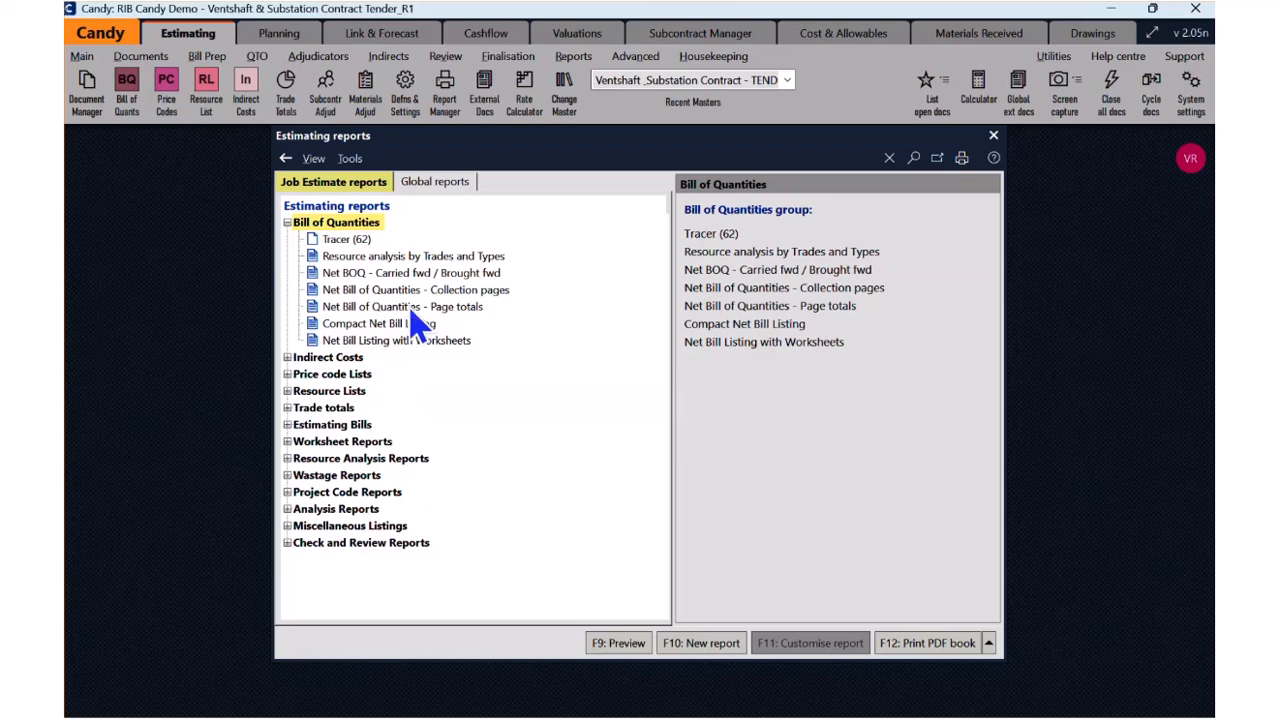
click(459, 194)
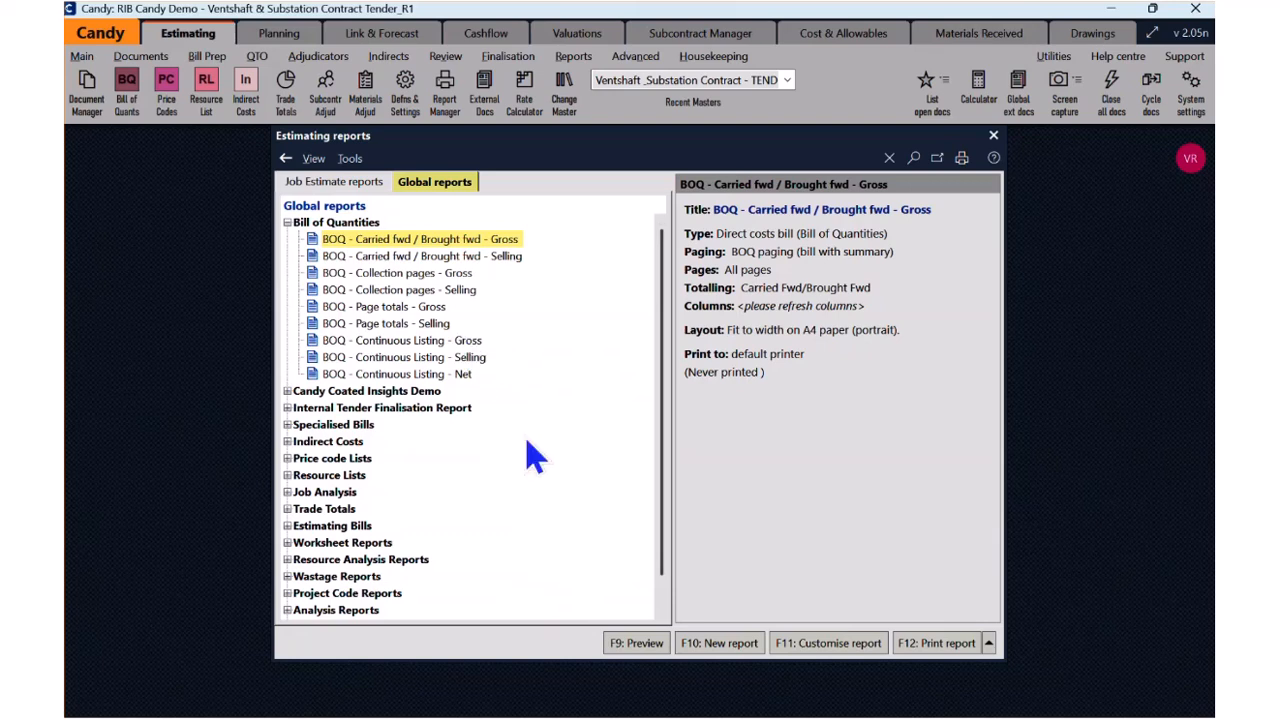
Step: Browse the Specialised Bills templates for a new global report, and expand the Candy Coated Insights Demo group
click(719, 643)
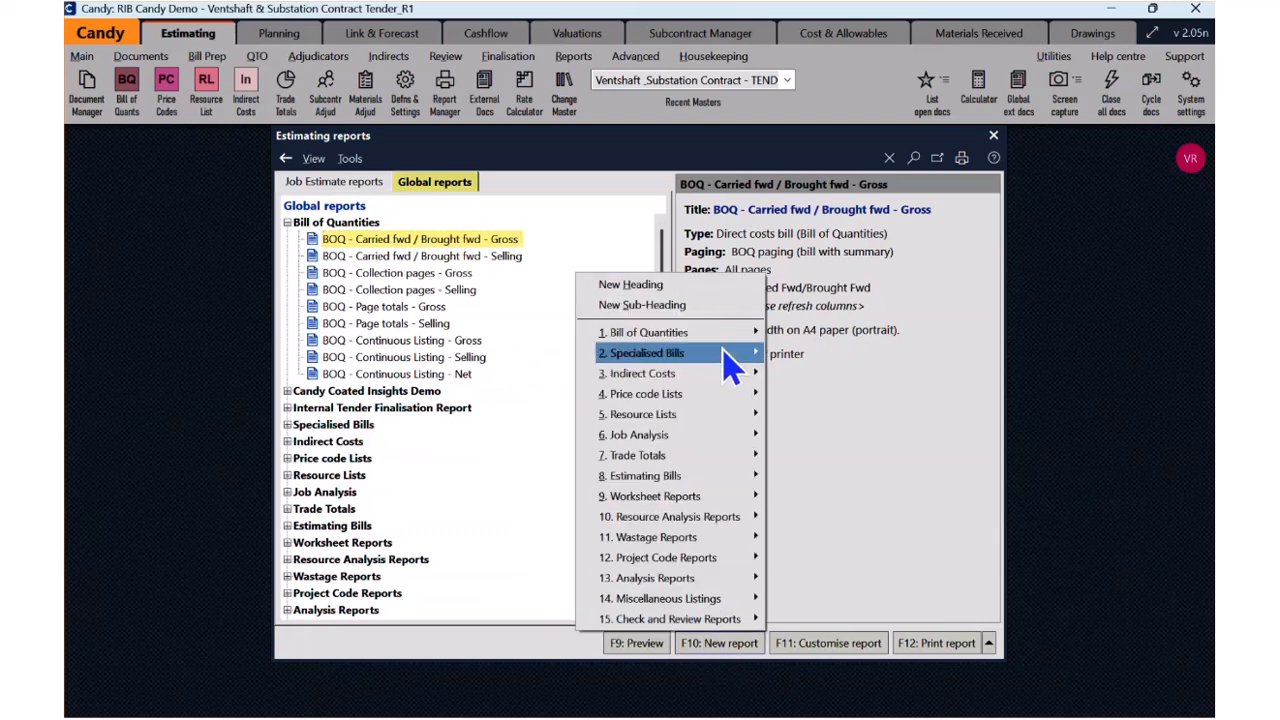
mouse_move(727, 355)
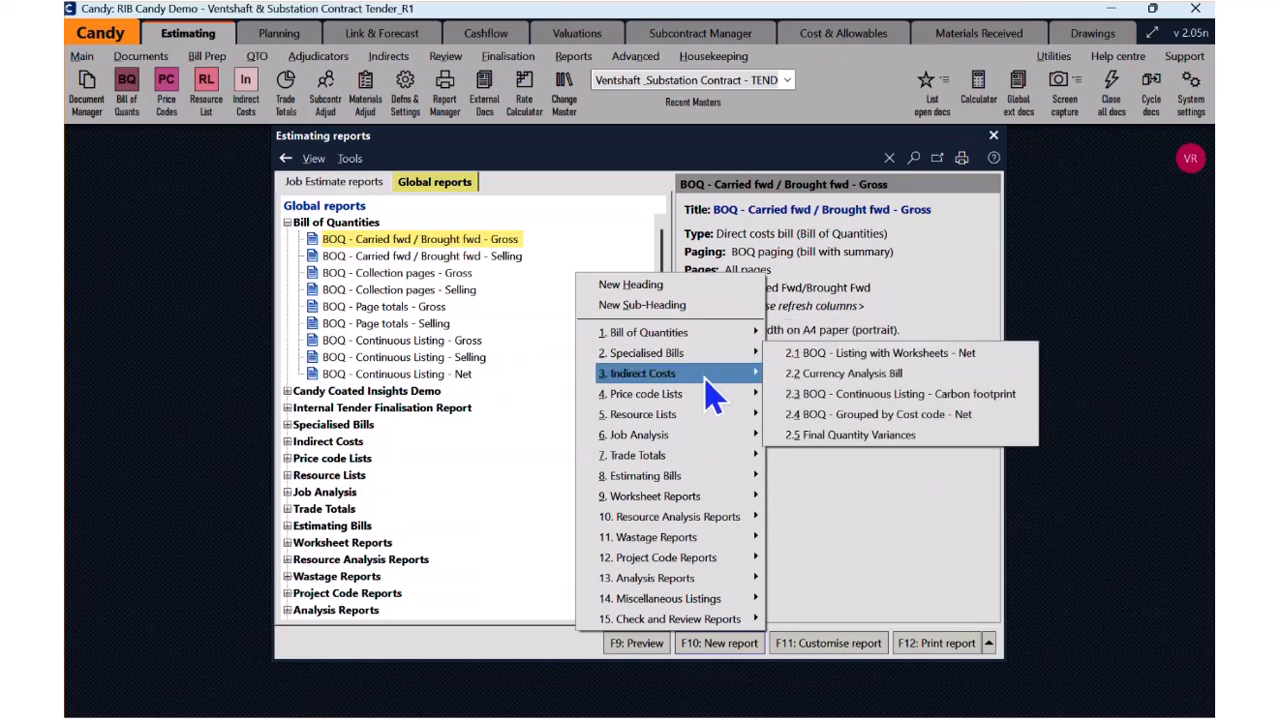
click(289, 392)
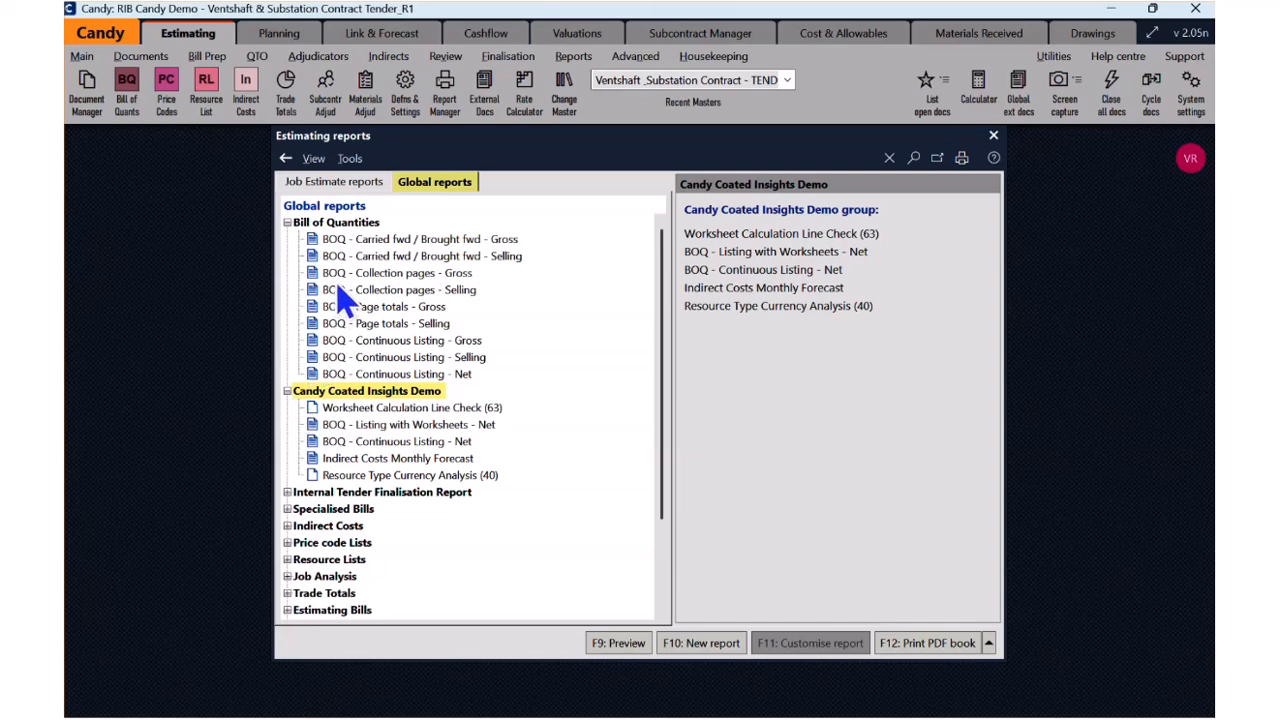
Step: Review the Report, Formatting, Layout, Printer and Styles settings of the BOQ - Carried fwd / Brought fwd - Gross report, leaving without saving
click(358, 241)
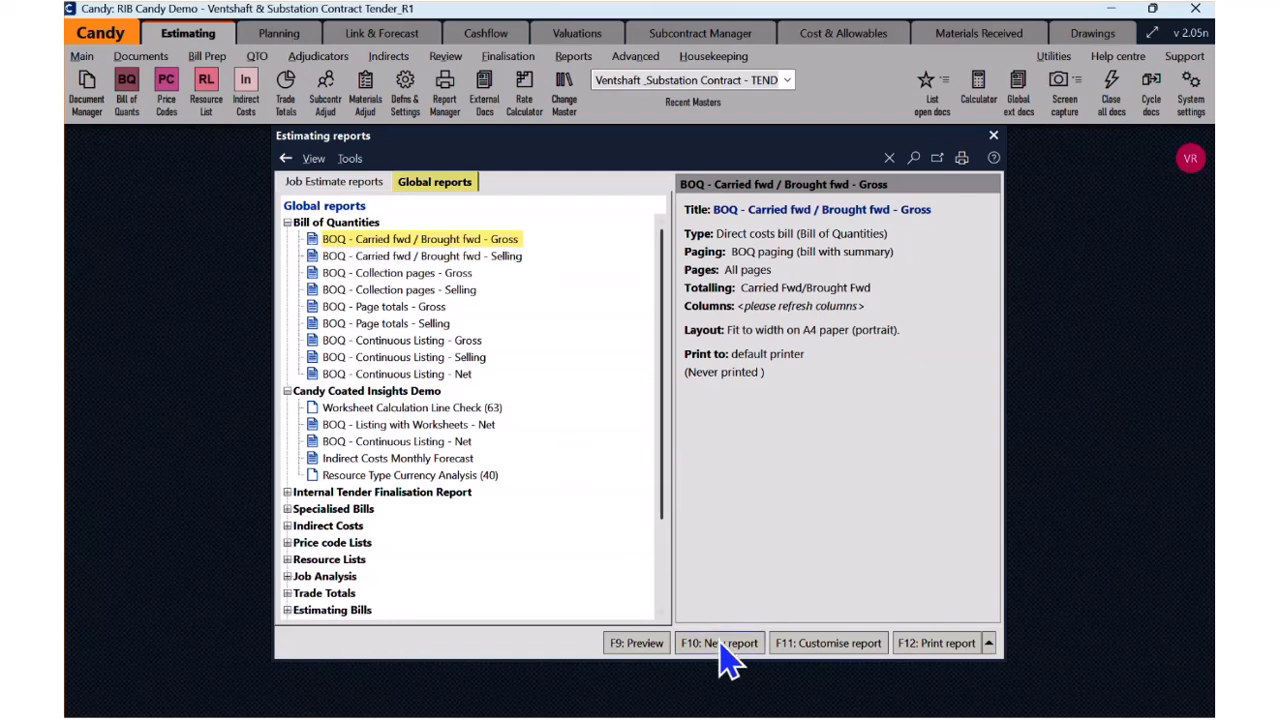
click(810, 652)
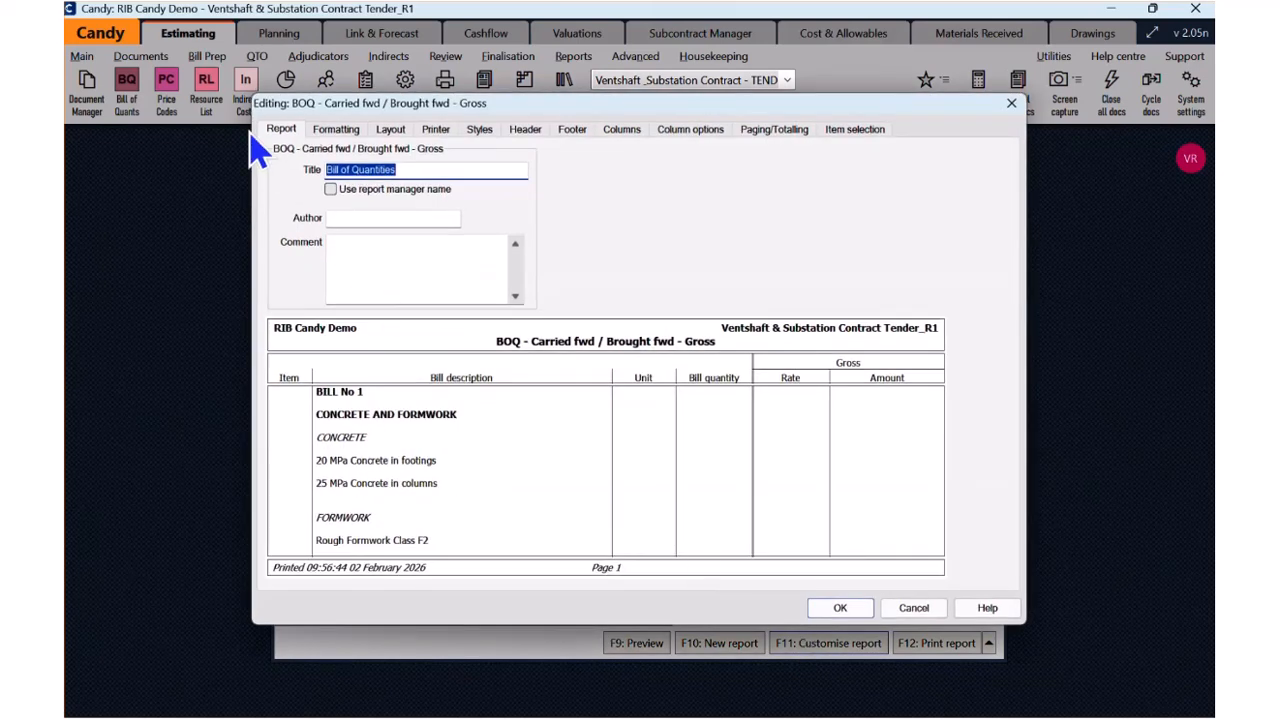
click(335, 130)
click(392, 130)
click(440, 130)
click(479, 133)
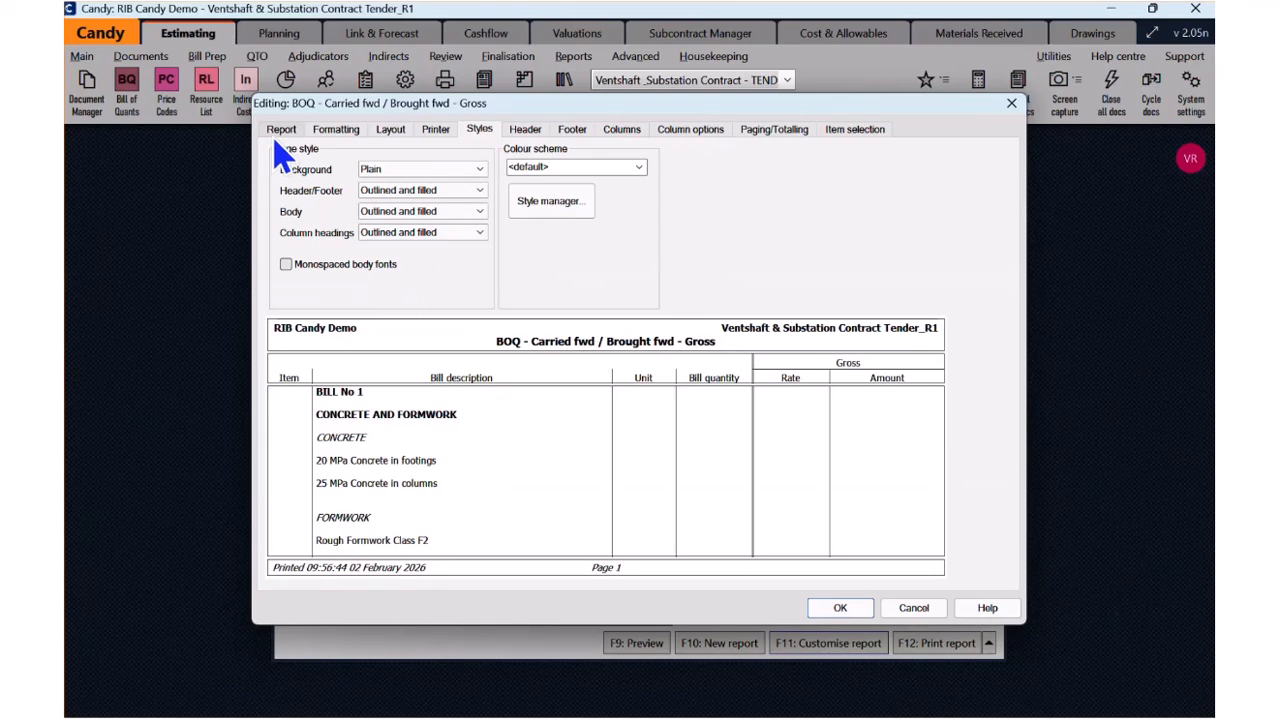
click(1012, 104)
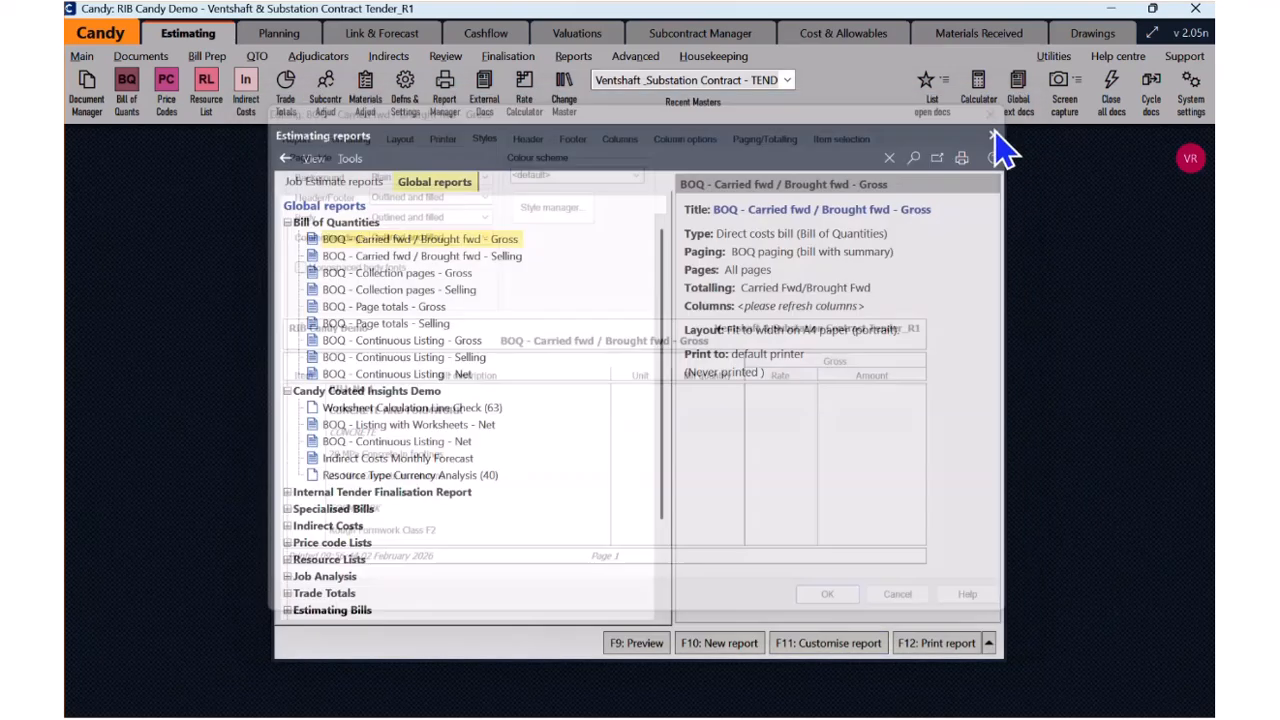
Step: View the customisation options of the Worksheet Calculation Line Check (63) report and close them
click(372, 408)
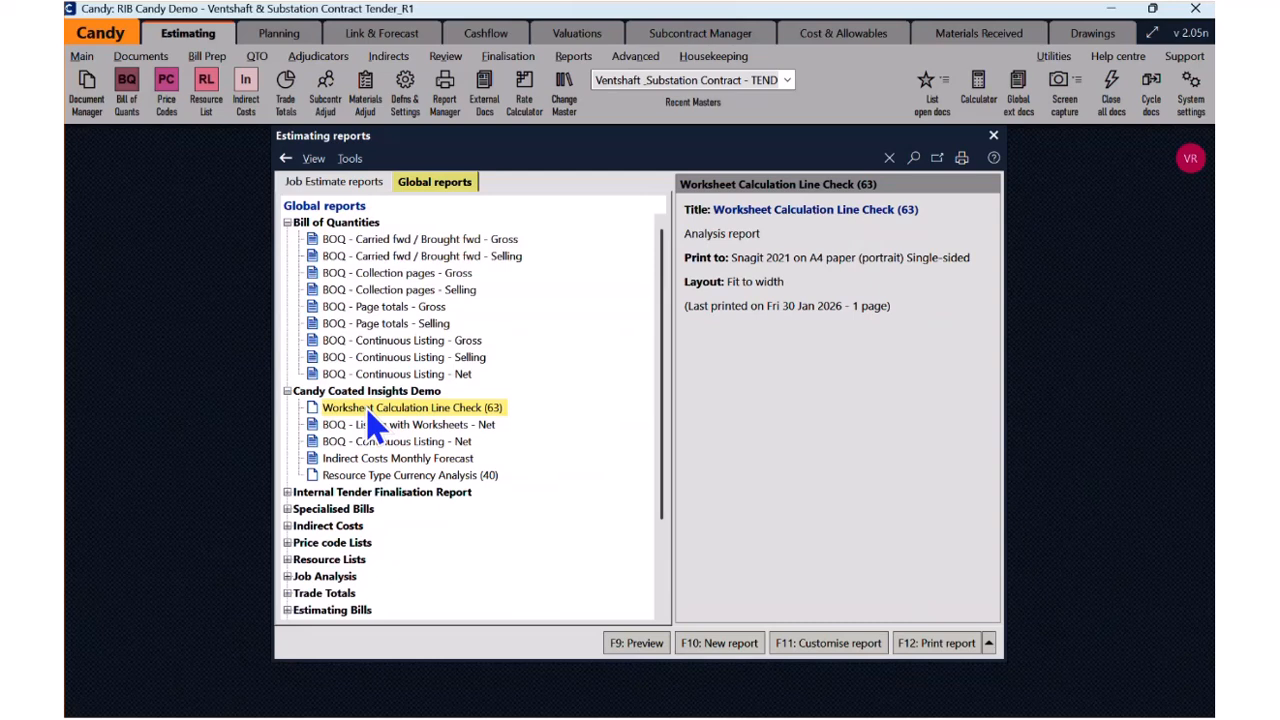
click(369, 411)
click(825, 648)
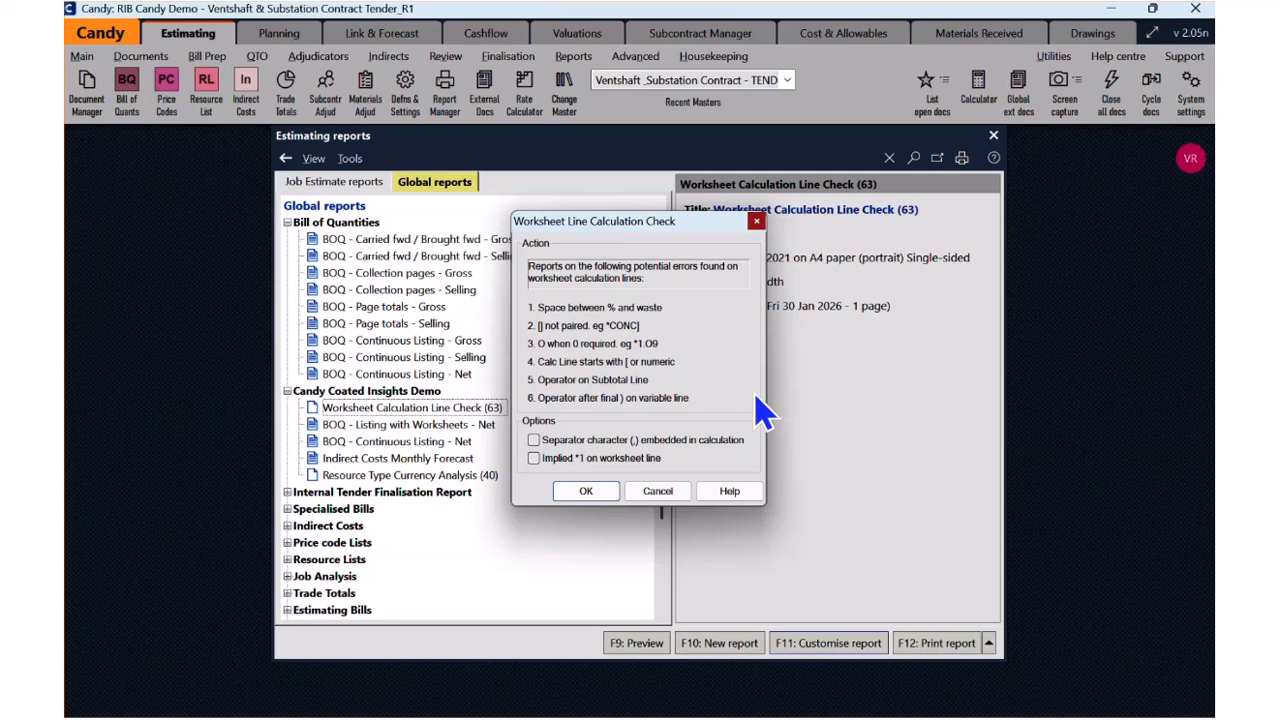
click(756, 224)
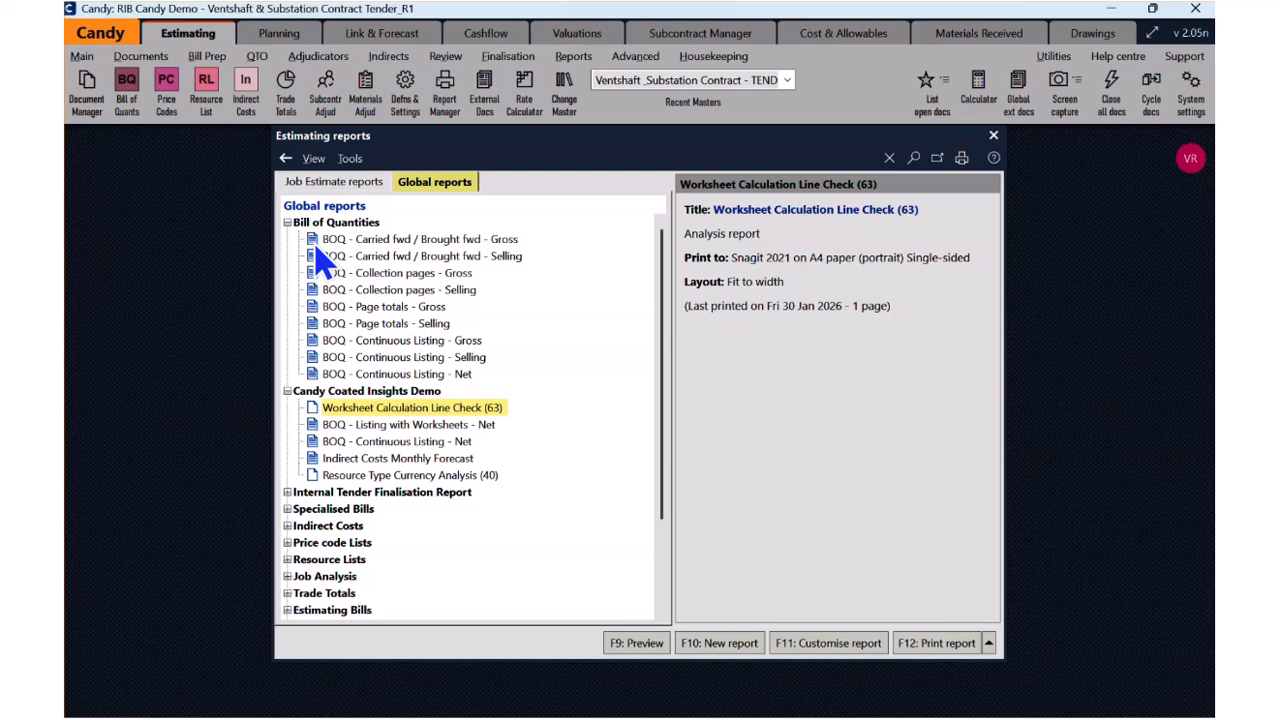
Step: Select the Worksheet Calculation Line Check (63) report and look through the Check and Review Reports templates for new reports
click(310, 410)
click(316, 420)
key(ctrl)
click(729, 650)
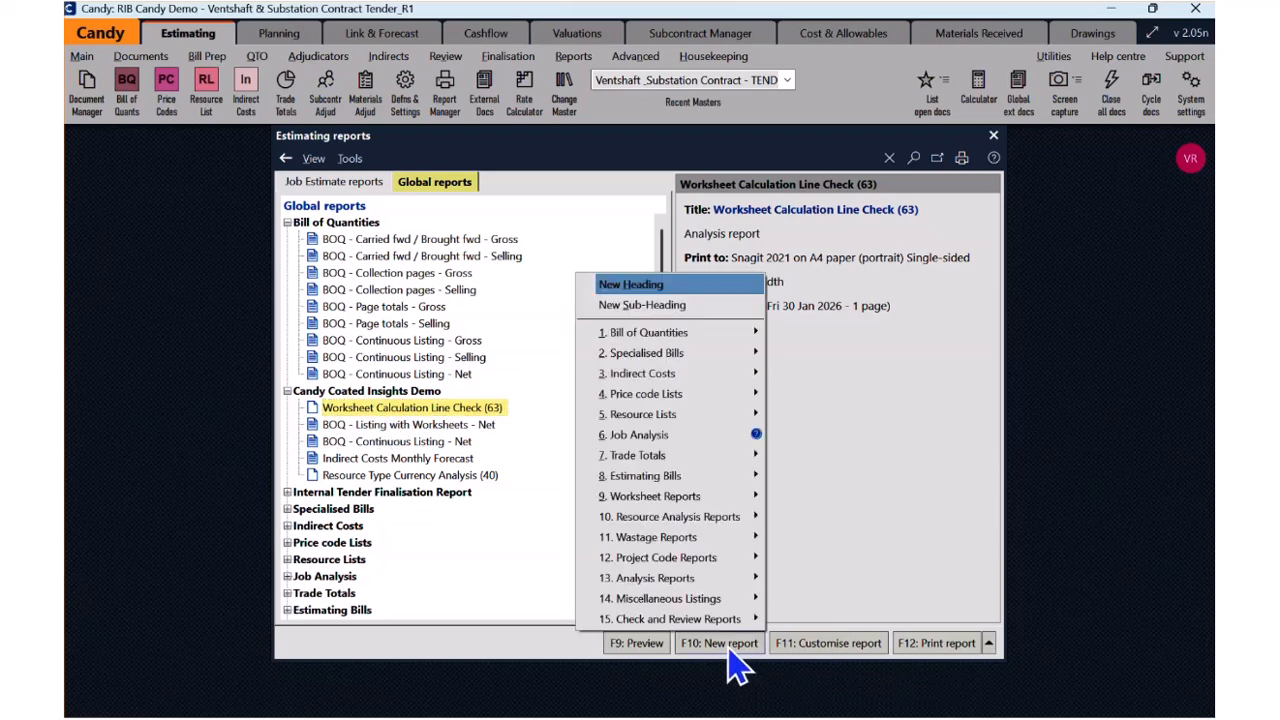
mouse_move(729, 622)
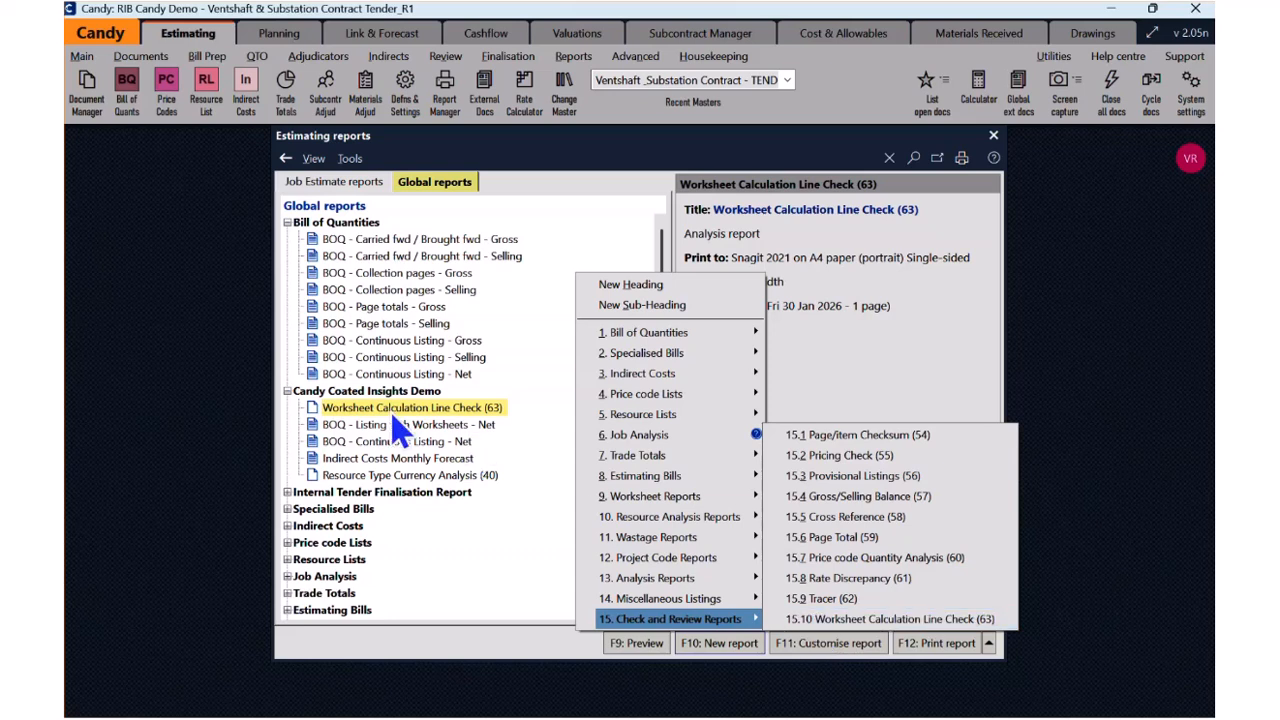
key(Escape)
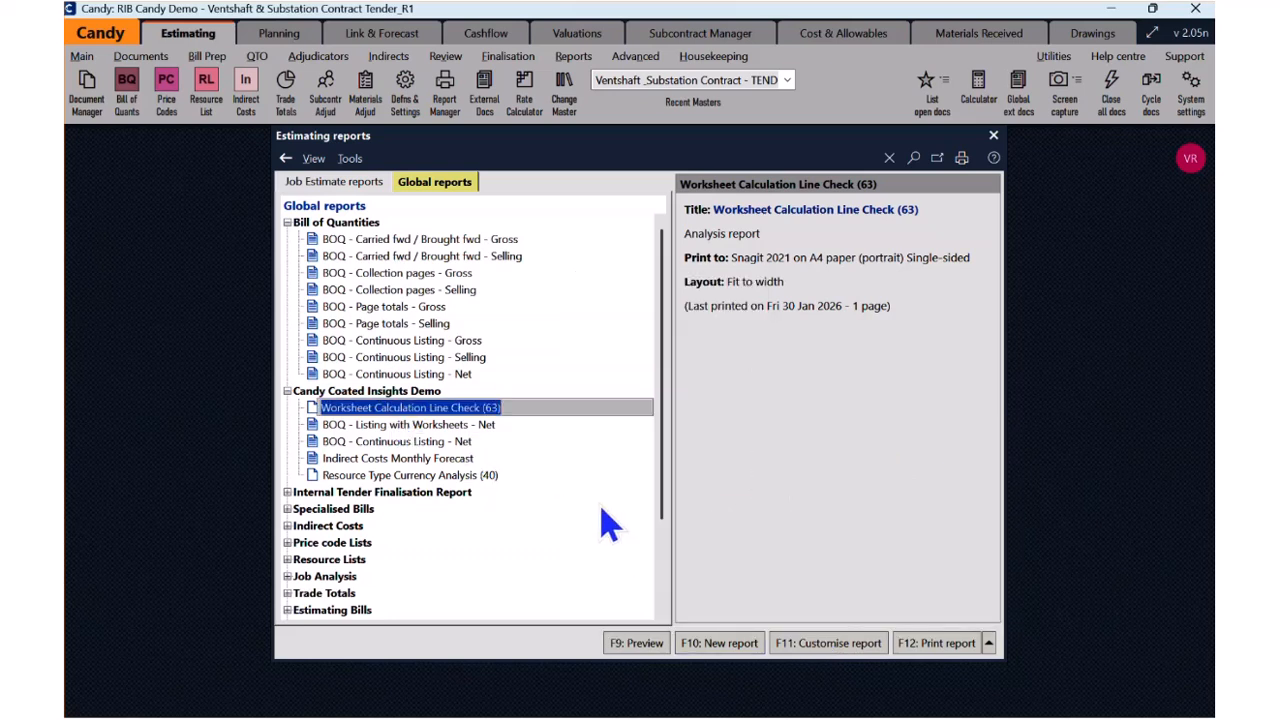
Step: Rename the Worksheet Calculation Line Check (63) report as "Worksheet Calculation Line Check - Job"
drag(523, 409, 483, 408)
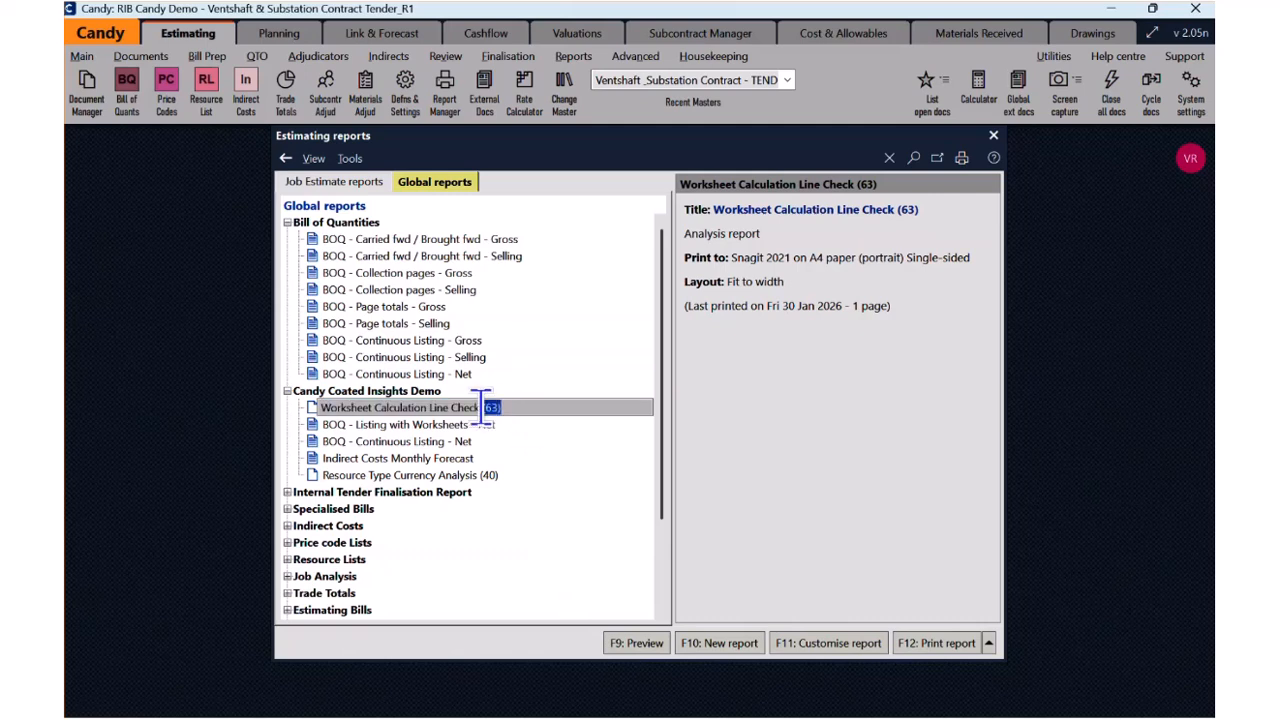
key(BackSpace)
text(- Job)
key(Return)
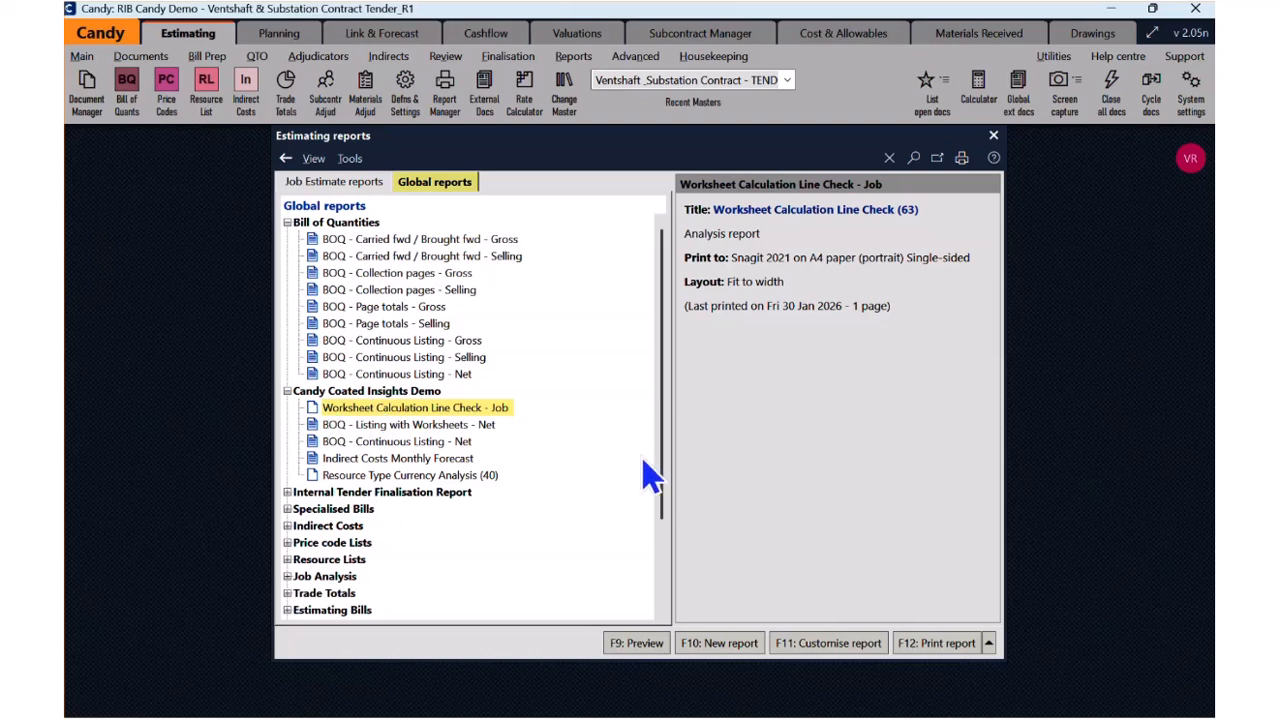
Step: Open the customisation options of the Worksheet Calculation Line Check - Job report and accept them with both optional checks off
click(312, 410)
click(832, 645)
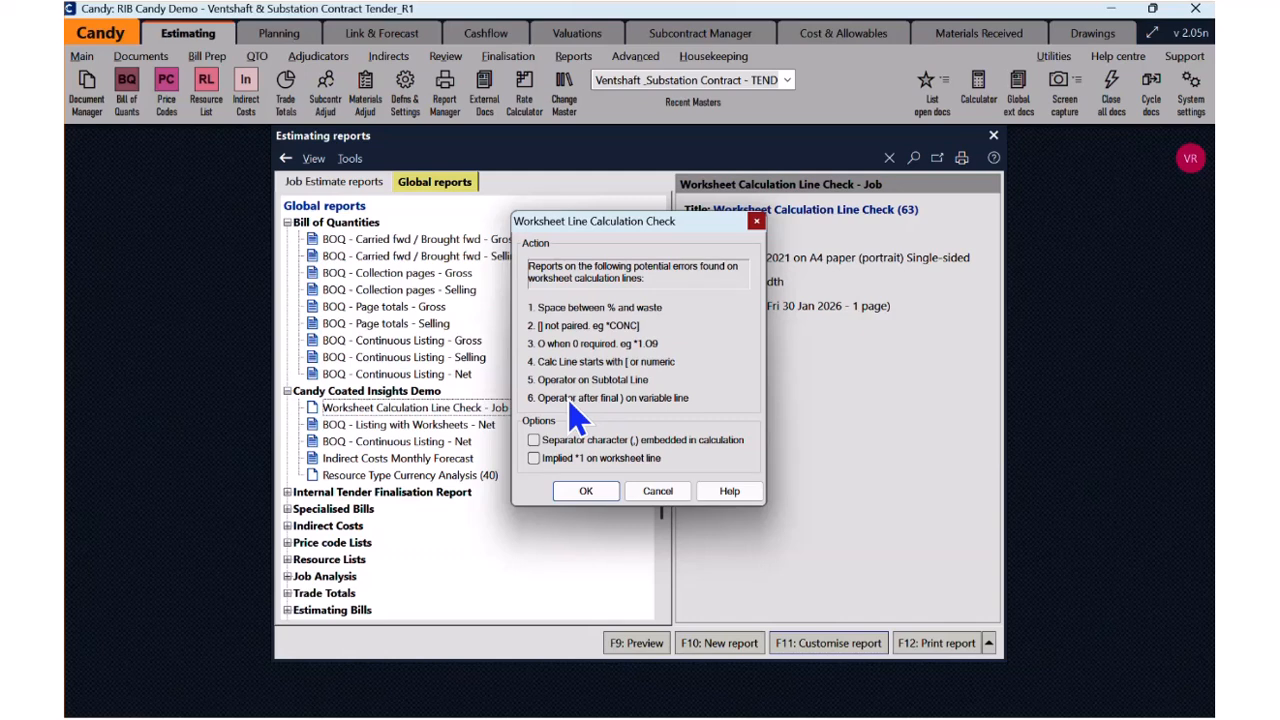
click(579, 490)
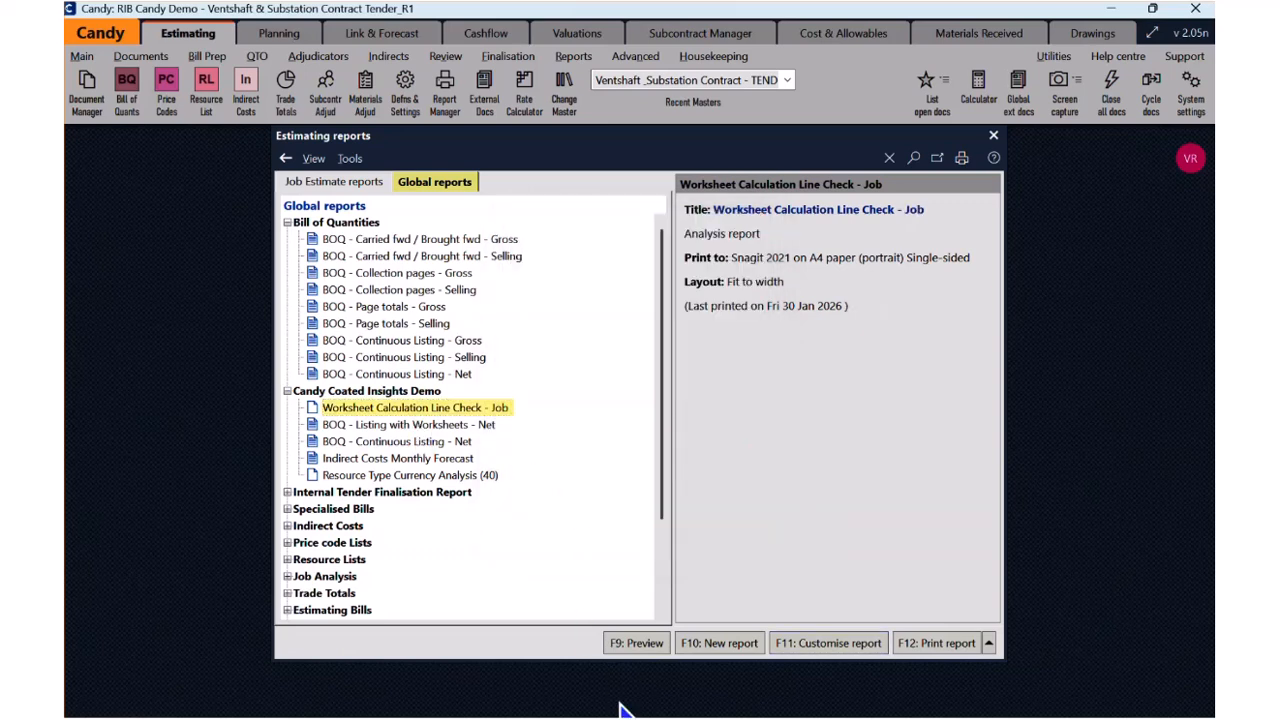
Step: Preview the Worksheet Calculation Line Check - Job report, examine its listed price codes and error types up close, and close it
click(634, 645)
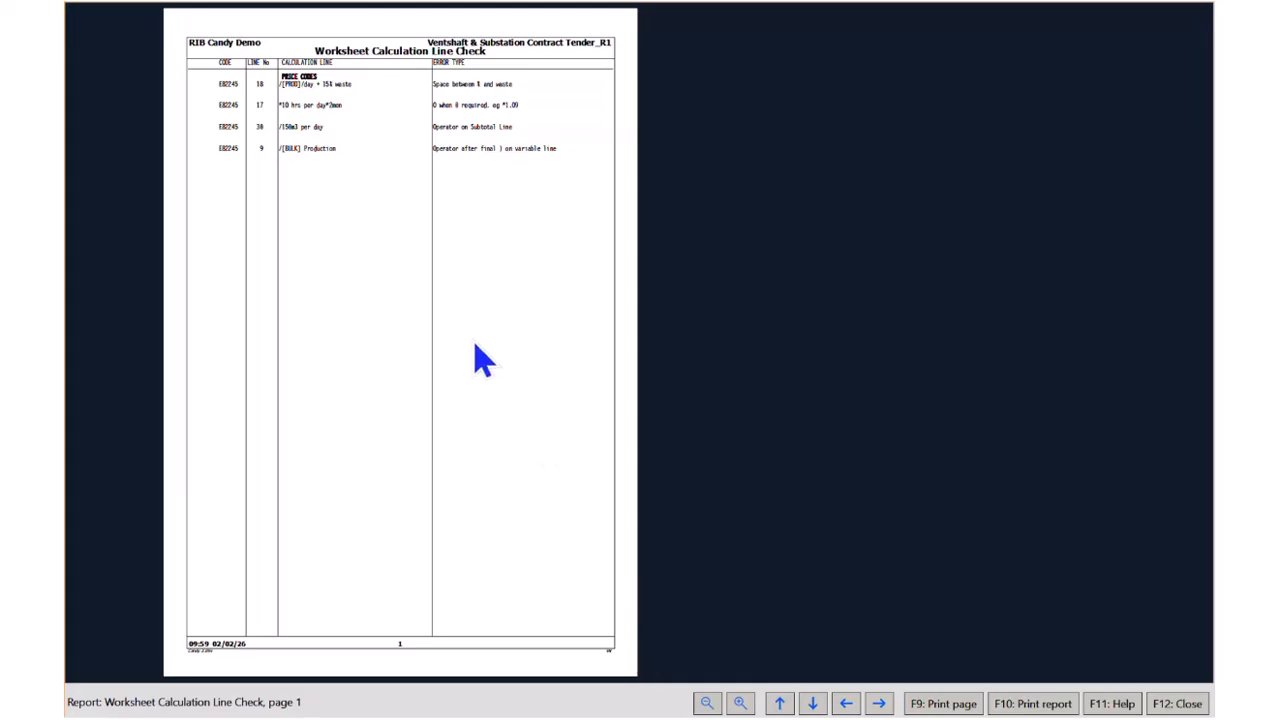
click(413, 255)
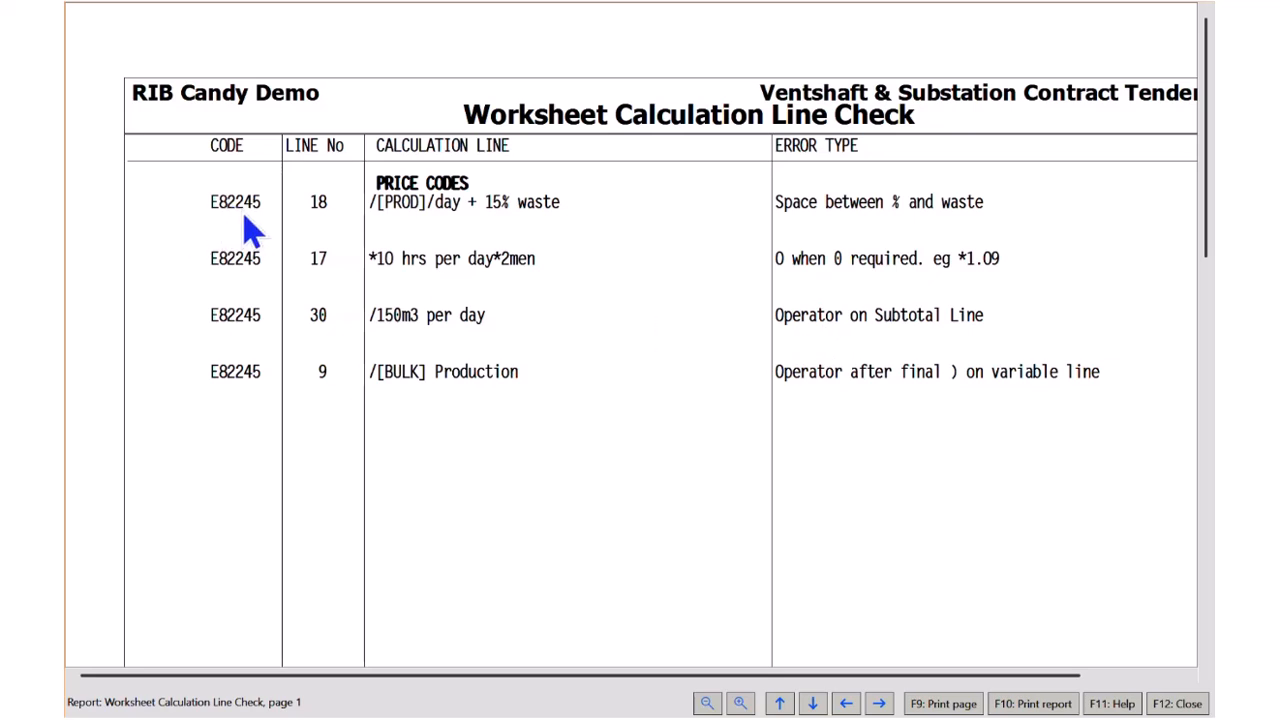
key(F12)
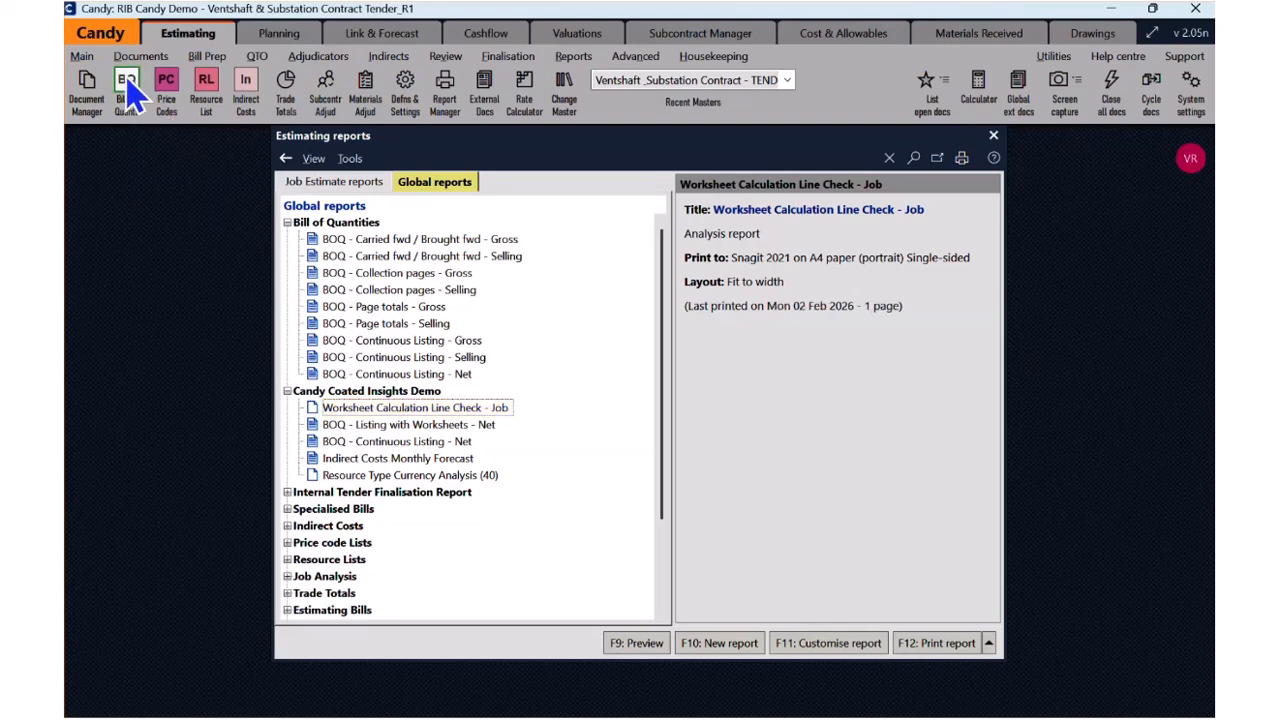
Step: Open the pricing bill and bring up the net worksheet for item G, price code E82245
click(127, 84)
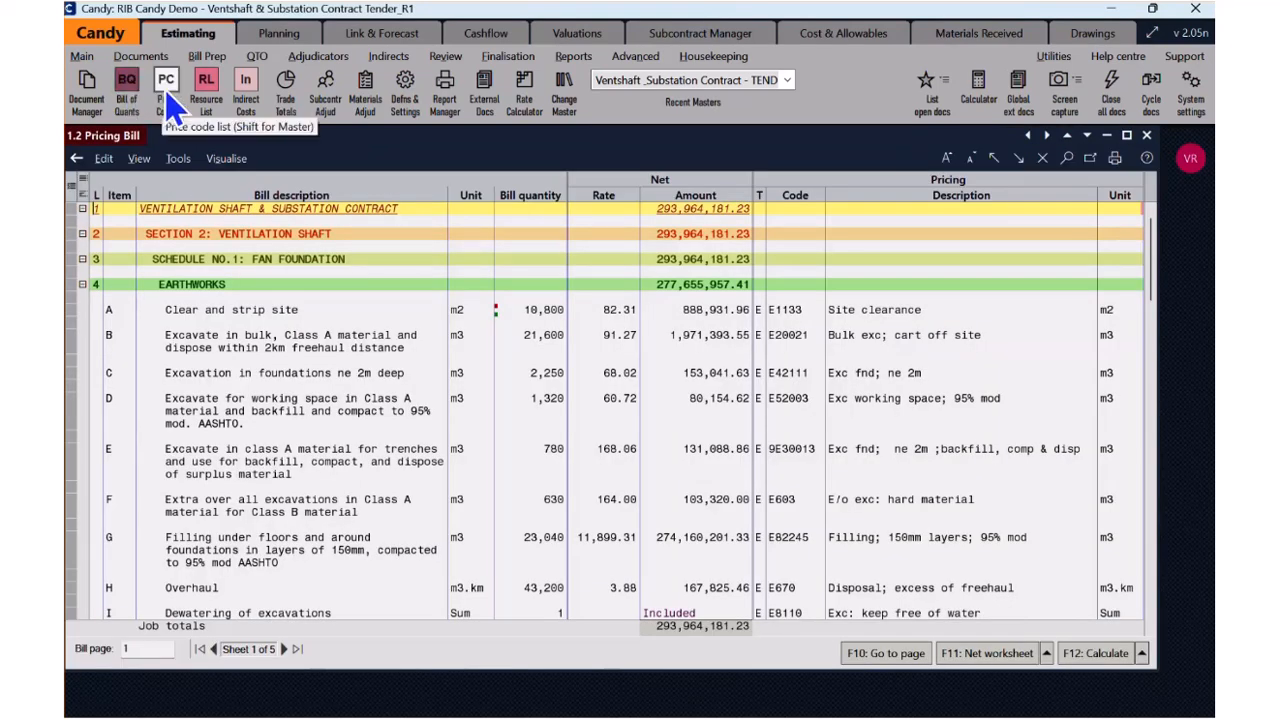
click(798, 540)
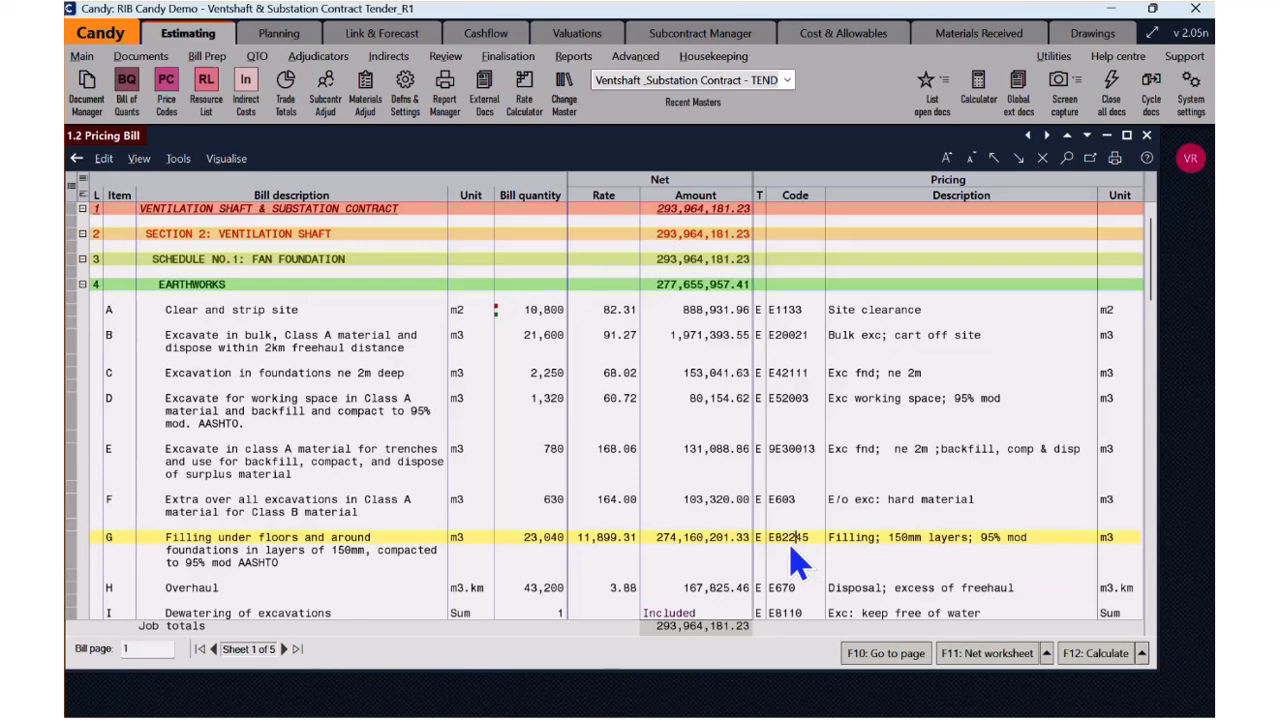
key(F11)
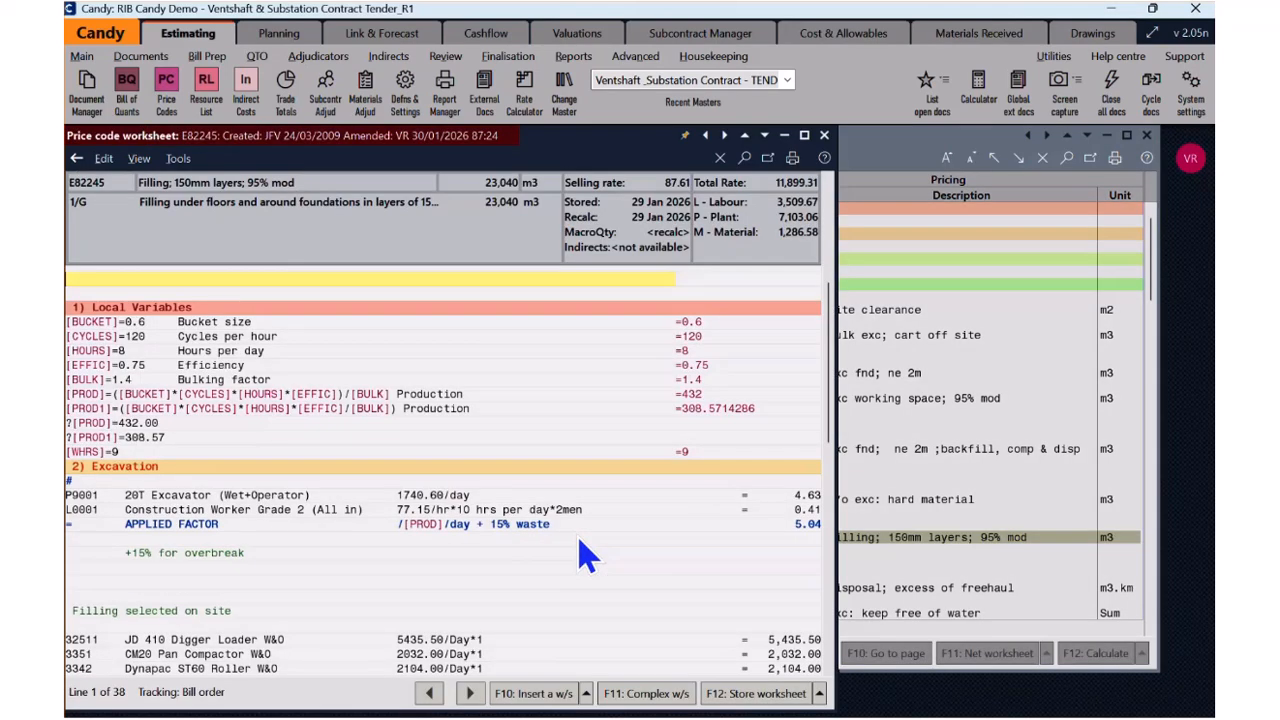
Step: Re-enter the zero in the Construction Worker Grade 2 line's hours so the line reads 77.15/hr*10 hrs per day*2men
mouse_move(197, 433)
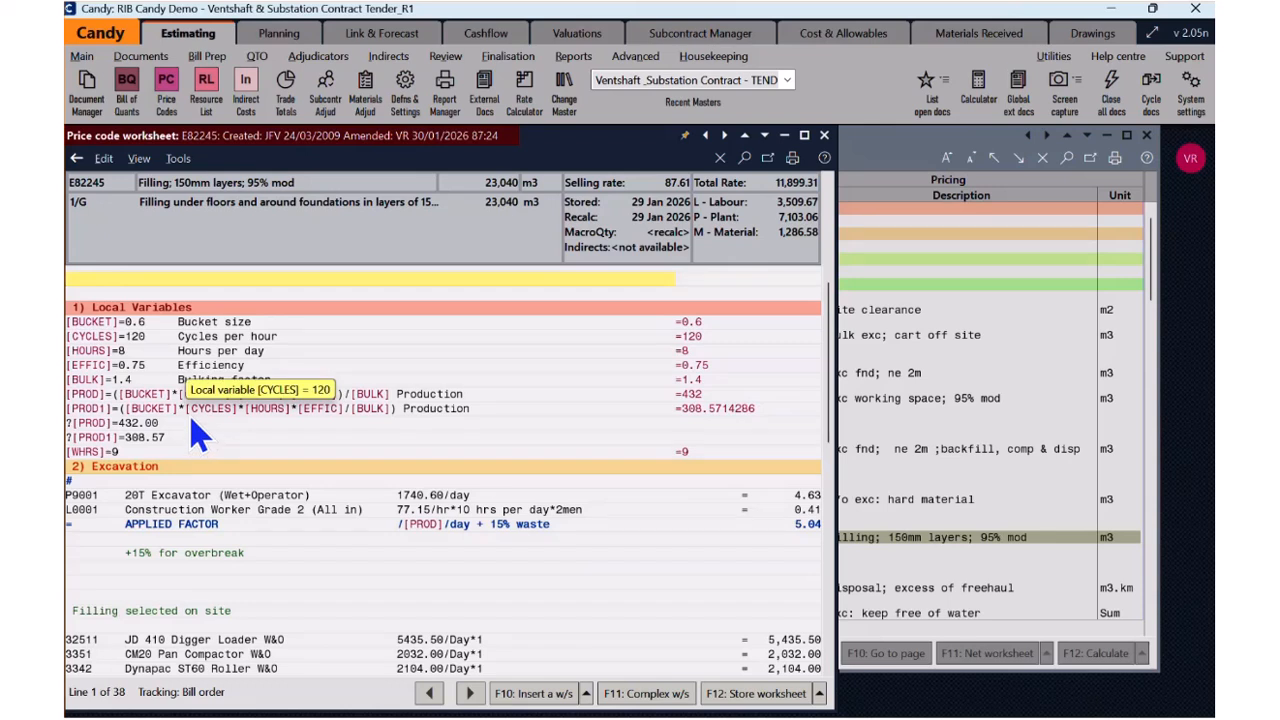
click(189, 501)
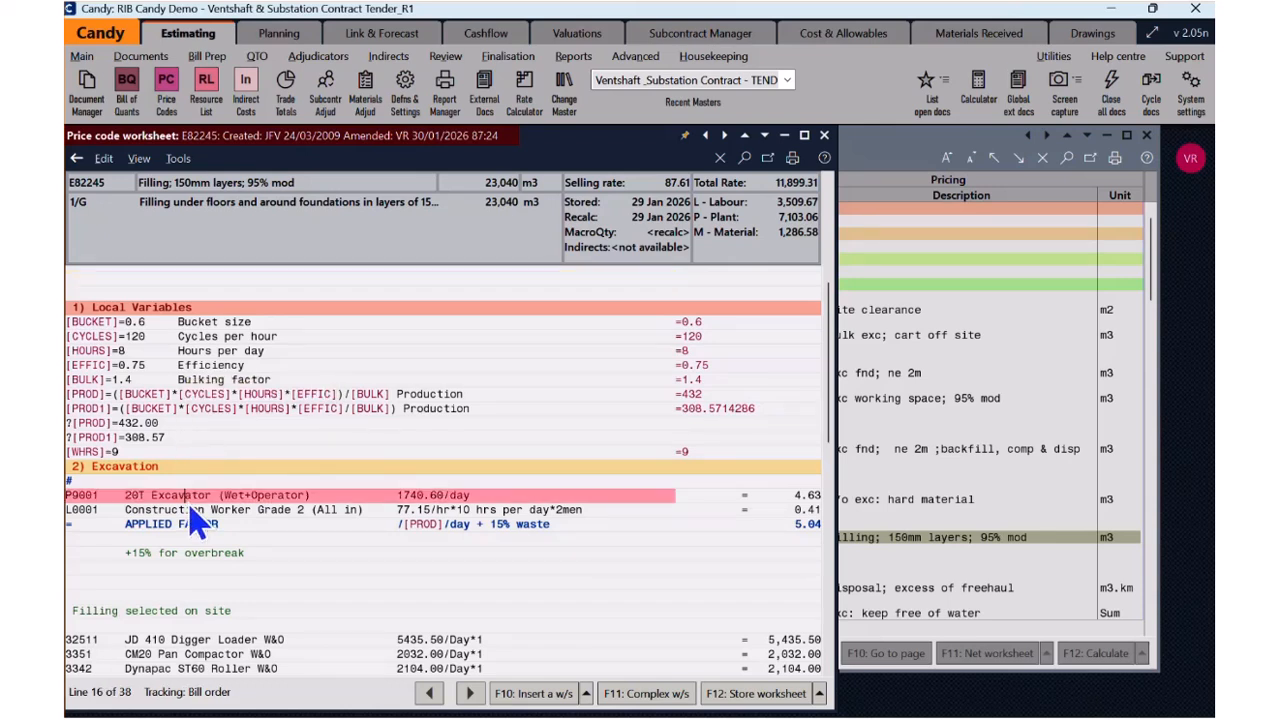
key(Down)
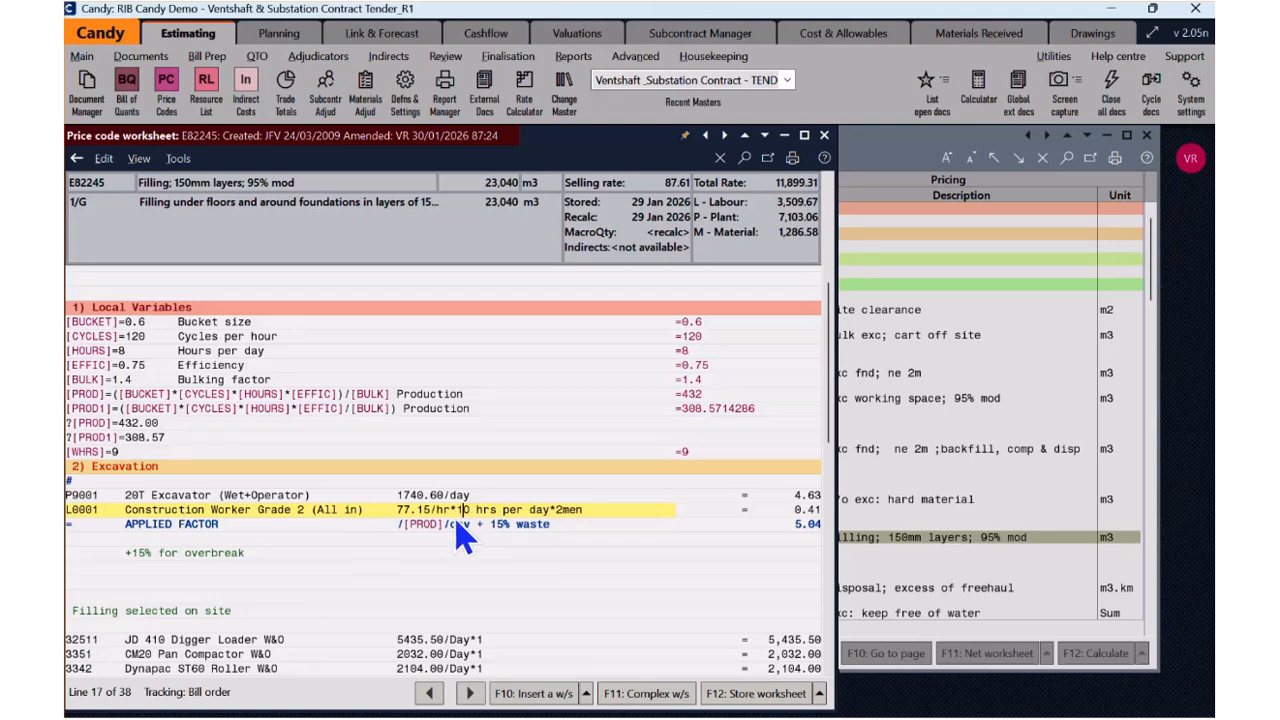
mouse_move(400, 527)
key(Delete)
text(0)
key(Return)
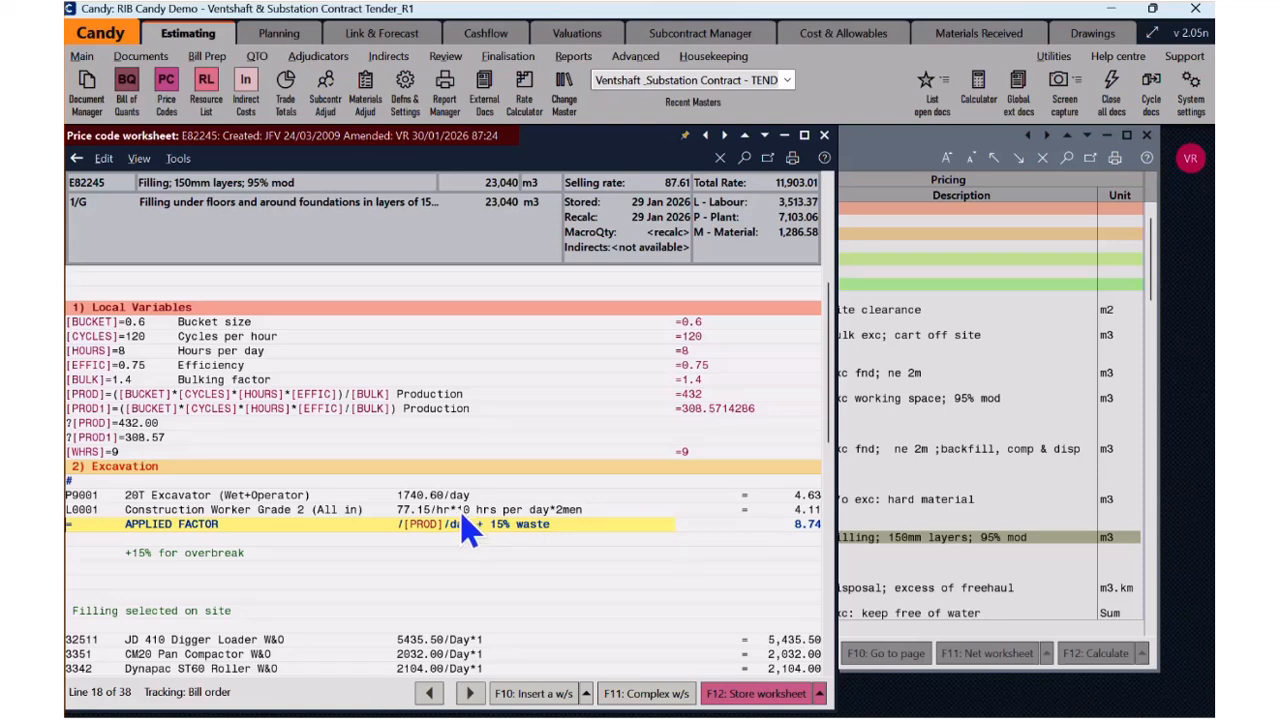
Step: Remove the space before "waste" in the Excavation applied factor so it reads /[PROD]/day + 15%waste
click(517, 530)
key(Delete)
click(521, 545)
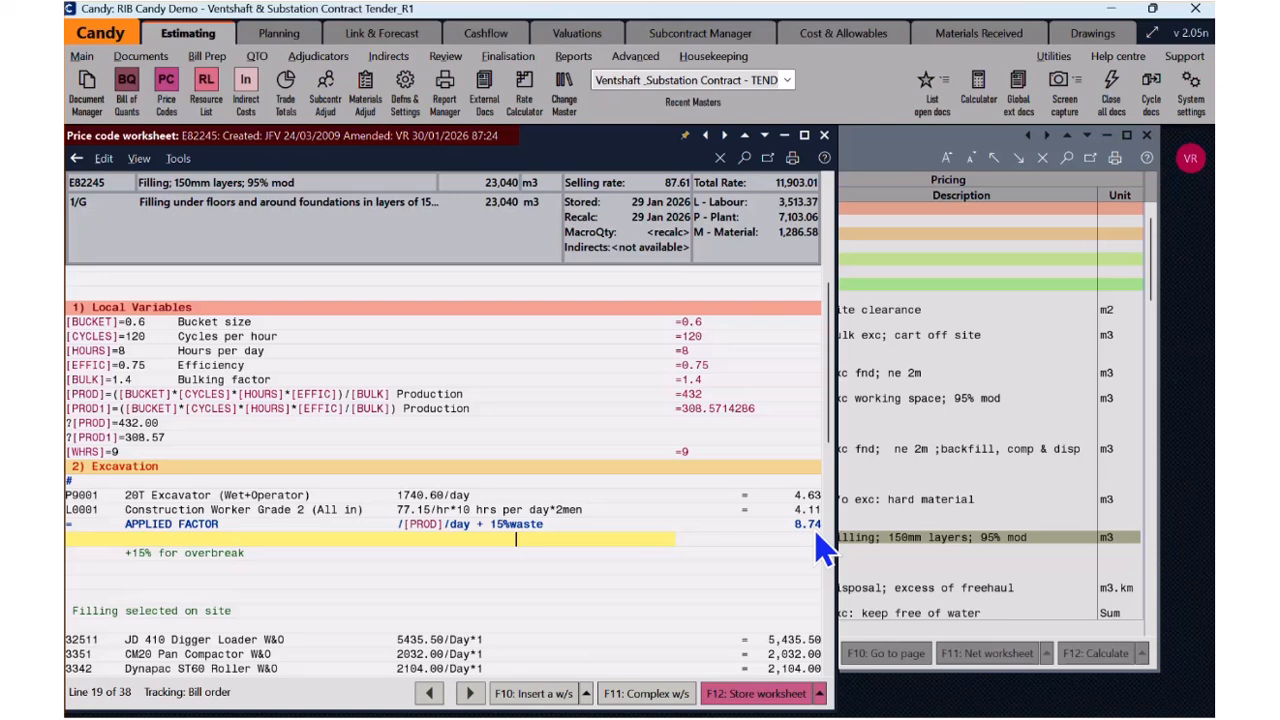
Step: Compare the two resource groups under Filling selected on site, including their opening lines and /150m3 per day factors
key(Down)
key(Down)
key(Down)
key(Down)
key(Down)
key(Down)
key(Down)
key(Down)
key(Down)
key(Down)
key(Down)
key(Down)
key(Down)
key(Down)
key(Down)
key(Down)
key(Down)
key(Down)
key(Down)
key(Down)
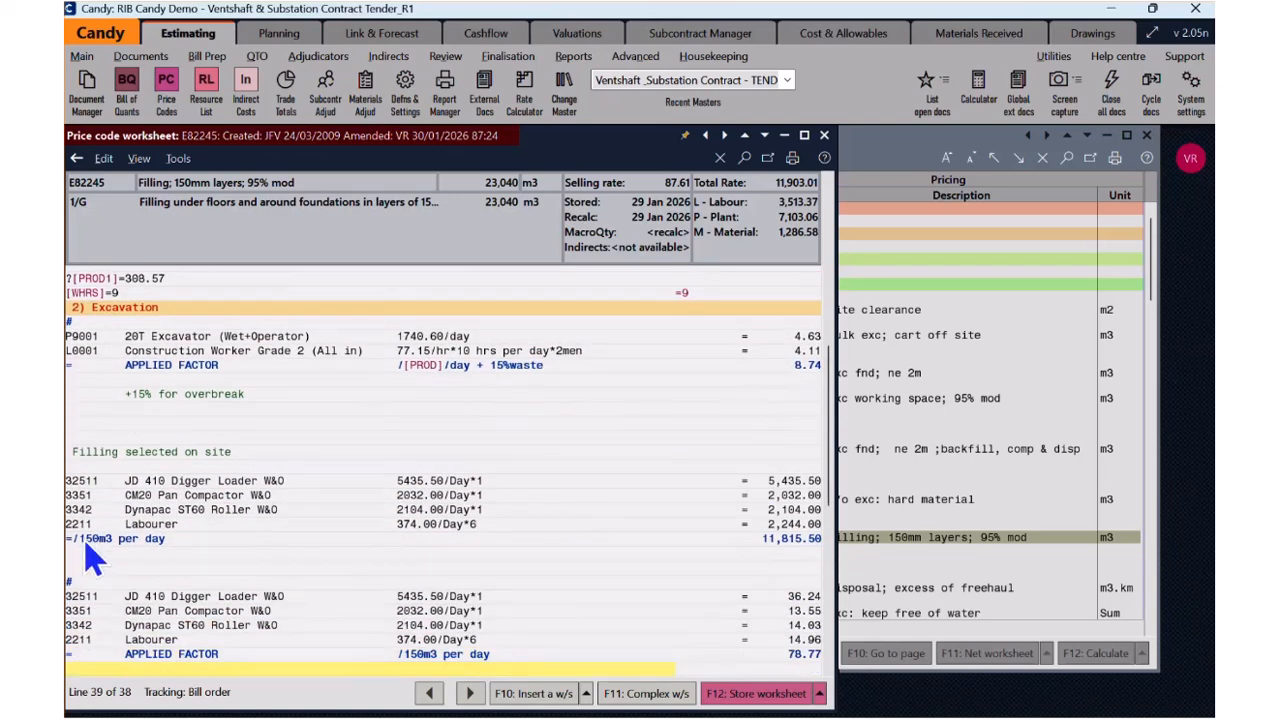
click(95, 543)
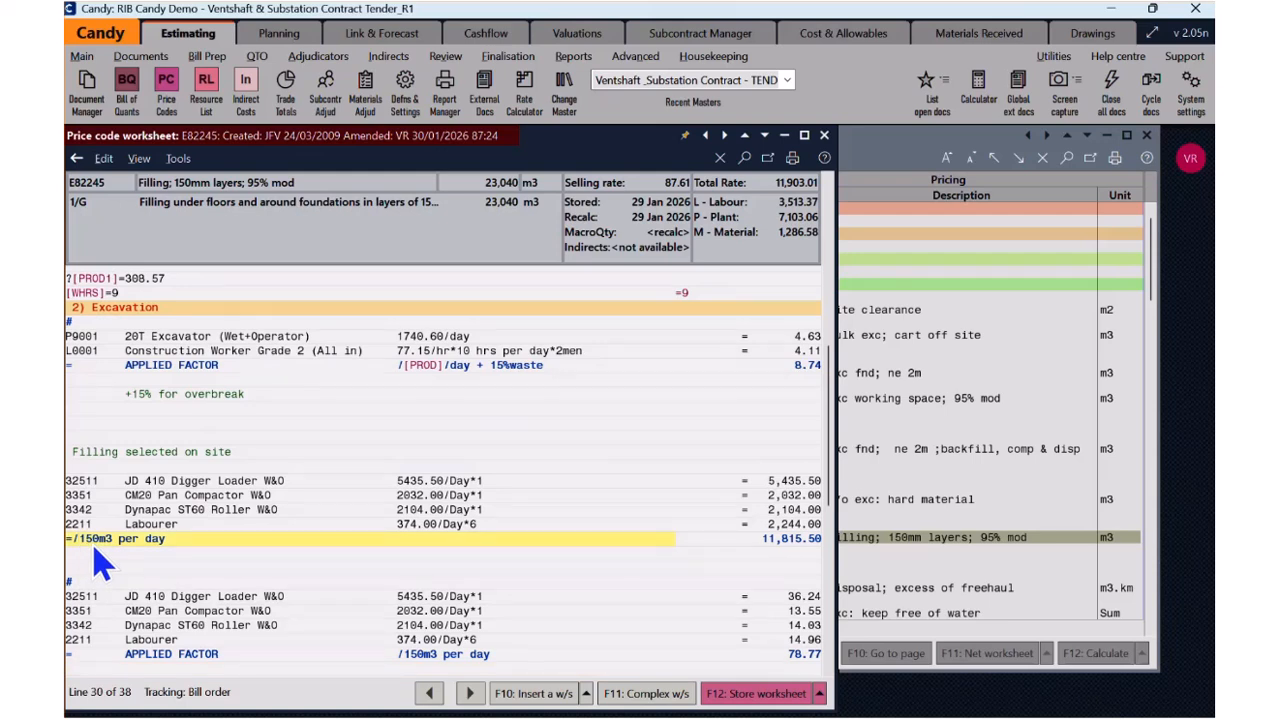
click(138, 466)
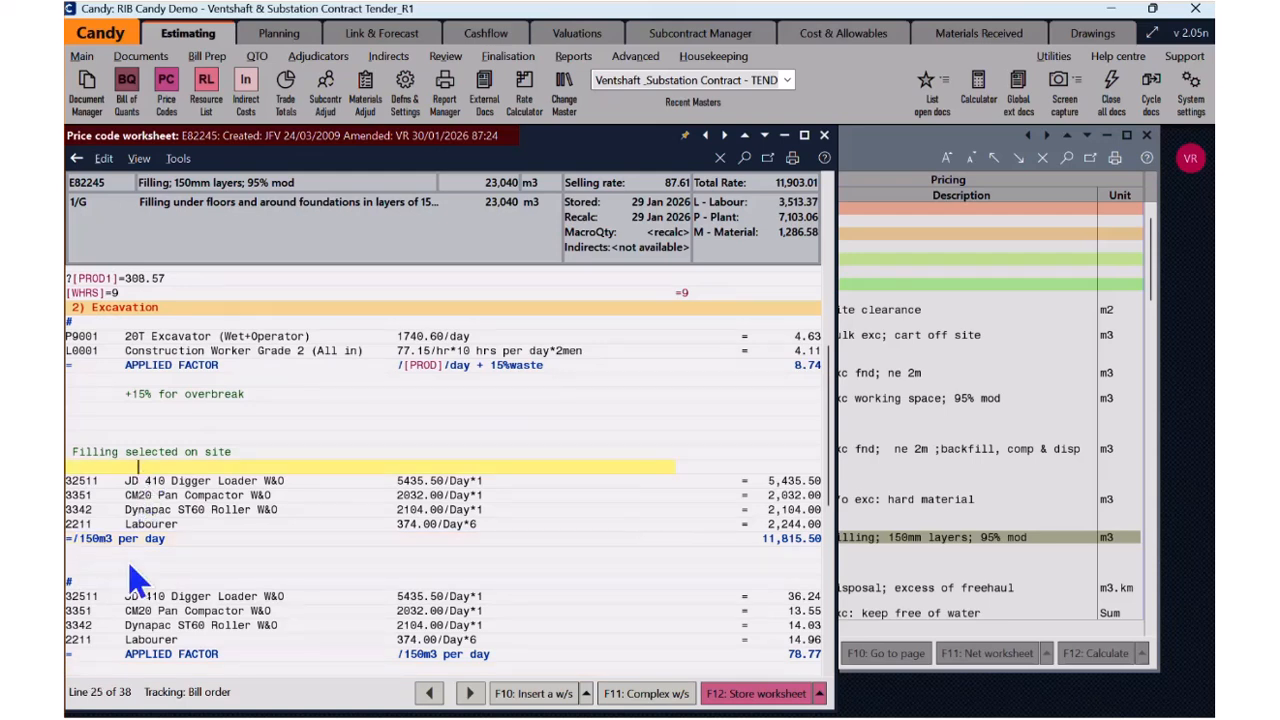
shift+click(140, 543)
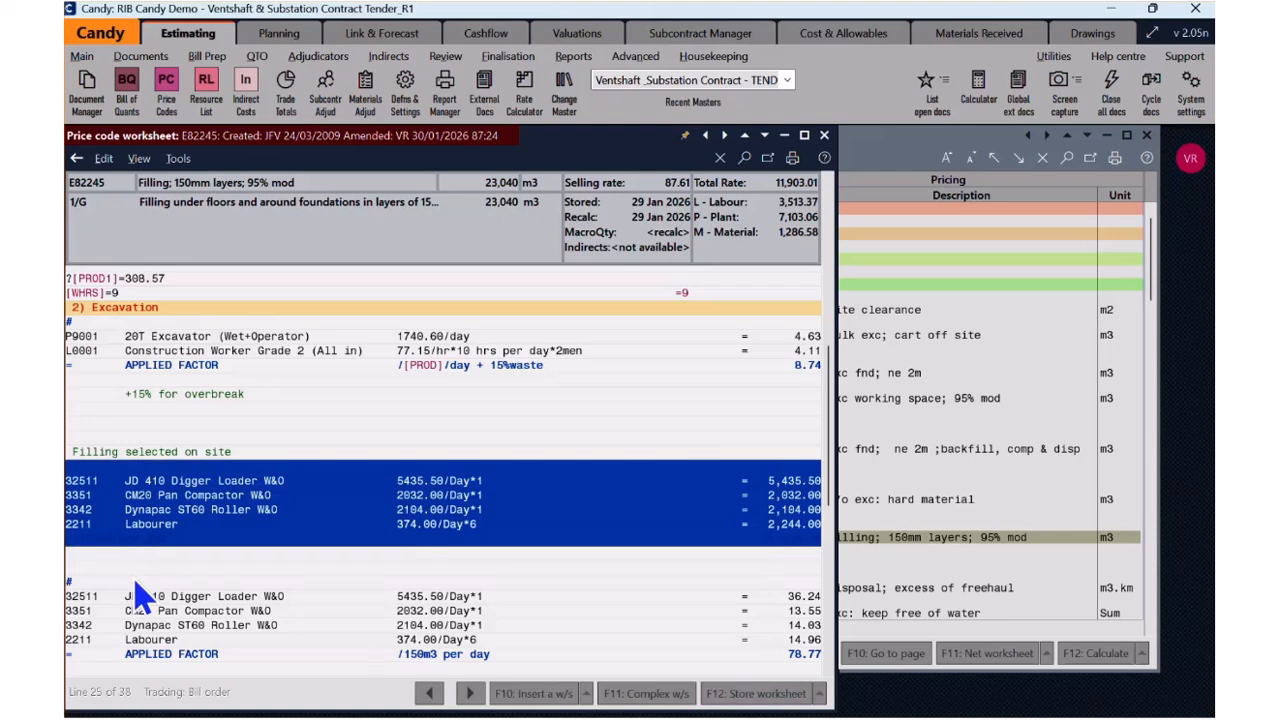
key(ctrl+c)
click(137, 572)
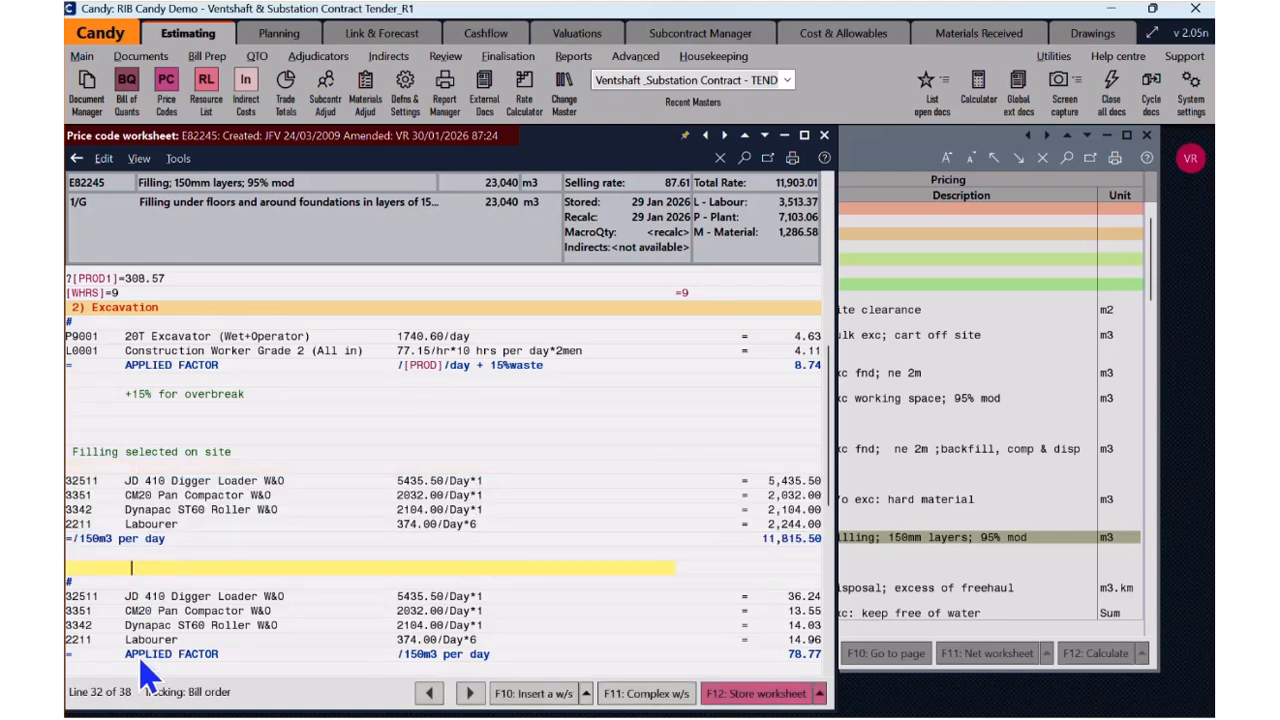
shift+click(140, 659)
key(ctrl+c)
click(808, 687)
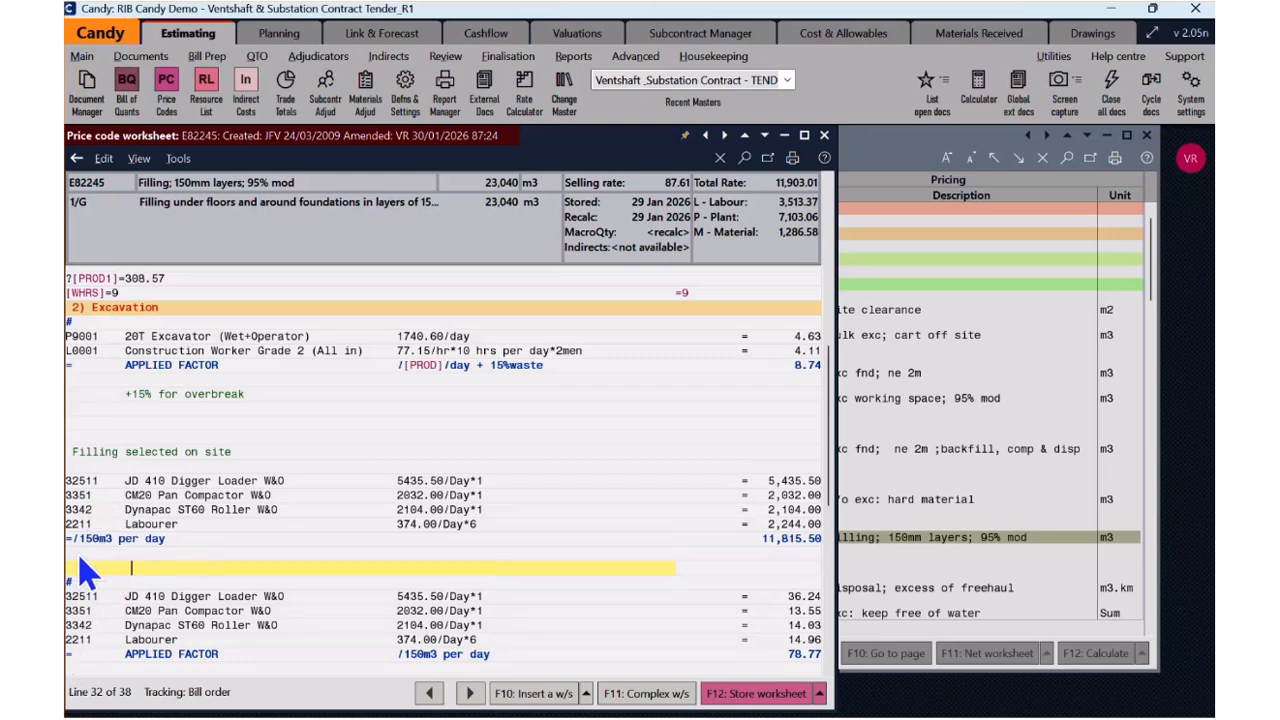
Step: Enter # on the blank line above the first JD 410 Digger Loader entry, under Filling selected on site
click(72, 469)
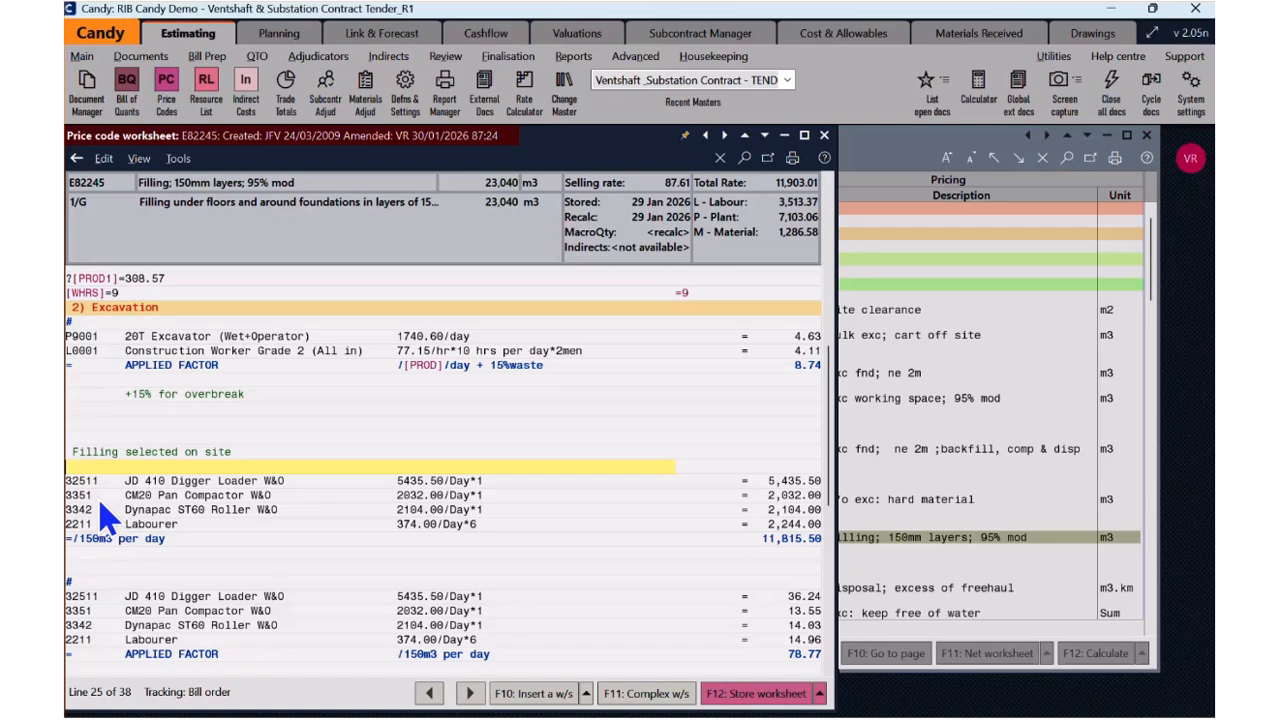
text(#)
key(Return)
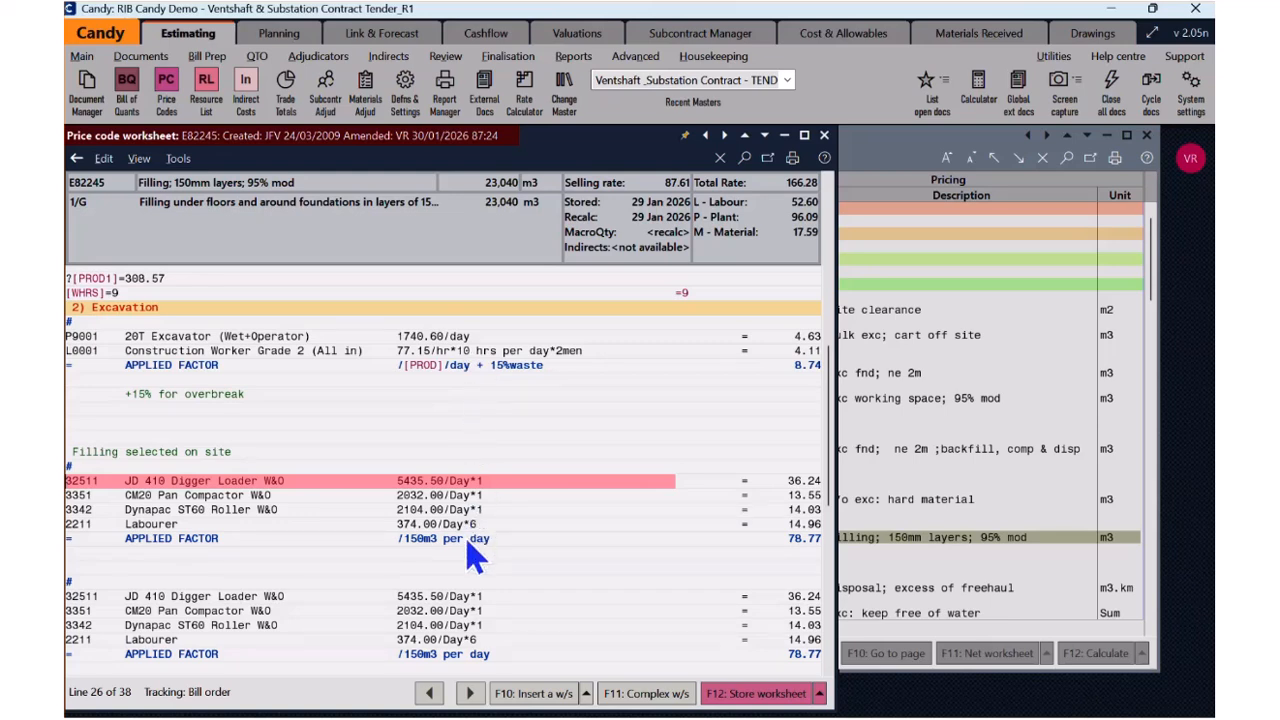
Step: Examine the local variables and the bracket placement in the [PROD] and [PROD1] production formulas
key(Up)
key(Up)
key(Up)
key(Up)
key(Up)
key(Up)
key(Up)
key(Up)
key(Up)
key(Up)
key(Up)
key(Up)
key(Up)
key(Up)
key(Up)
key(Up)
key(Up)
key(Up)
key(Up)
key(Up)
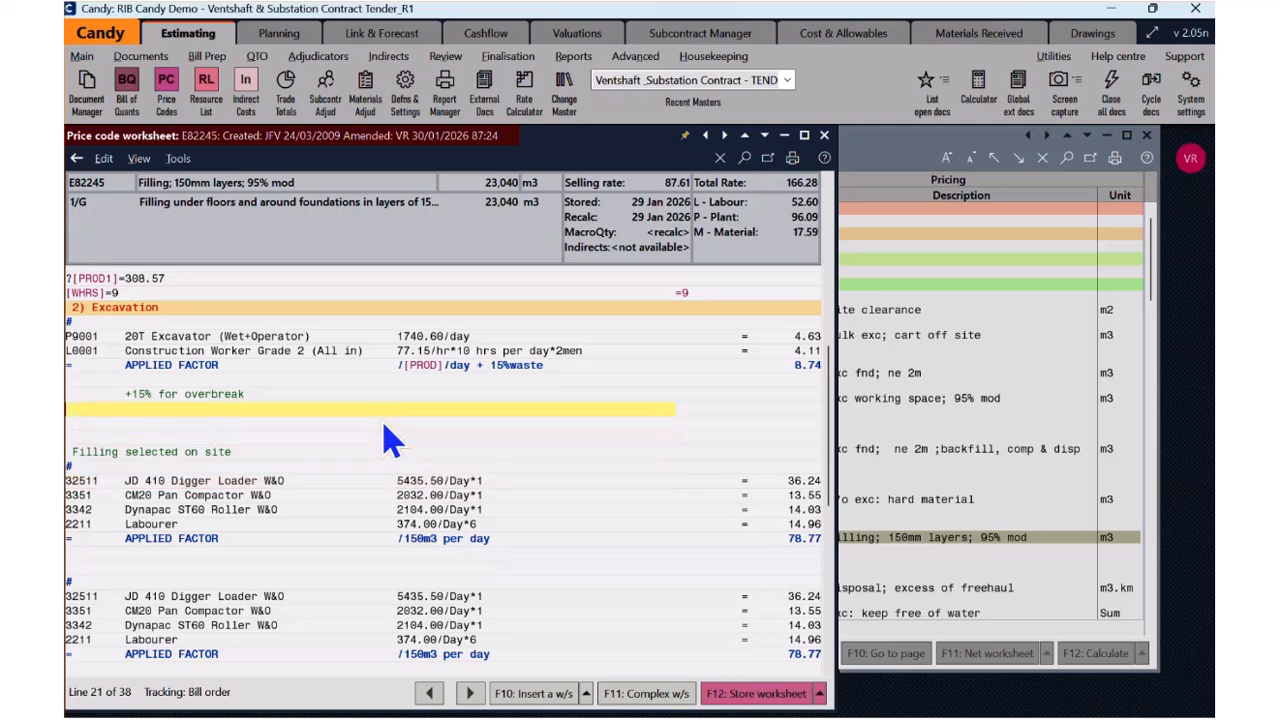
key(Up)
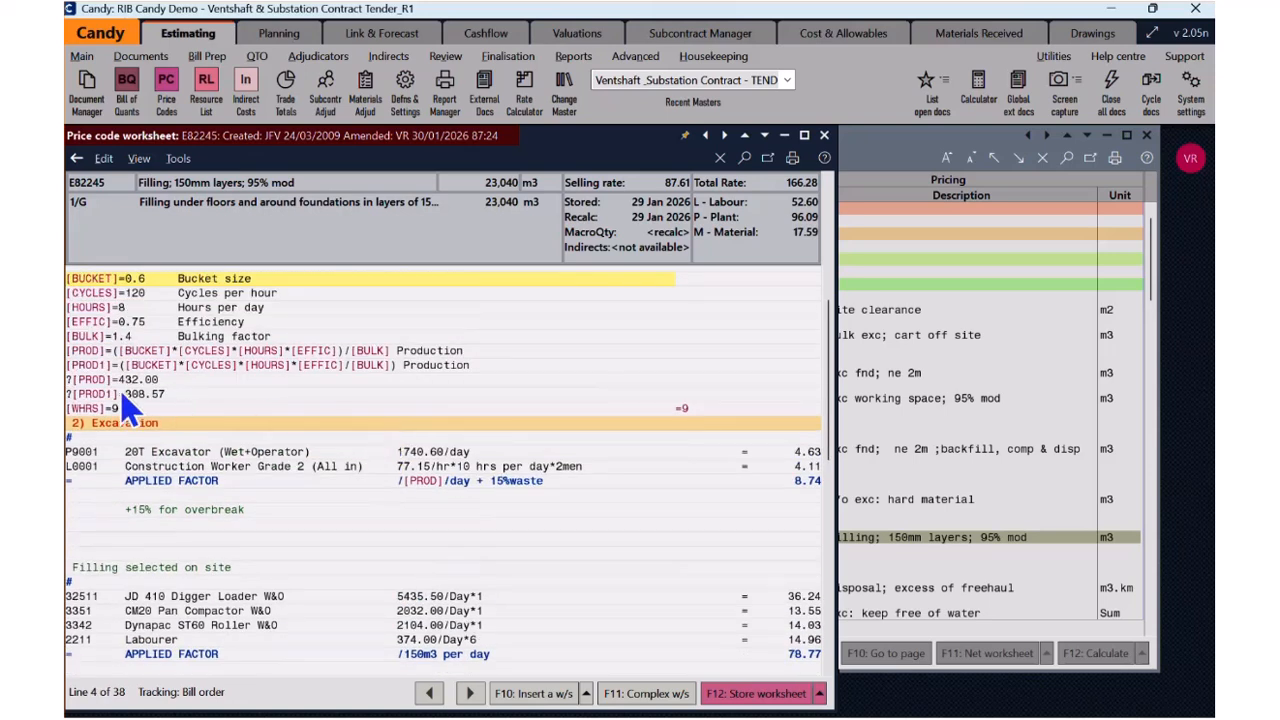
mouse_move(97, 368)
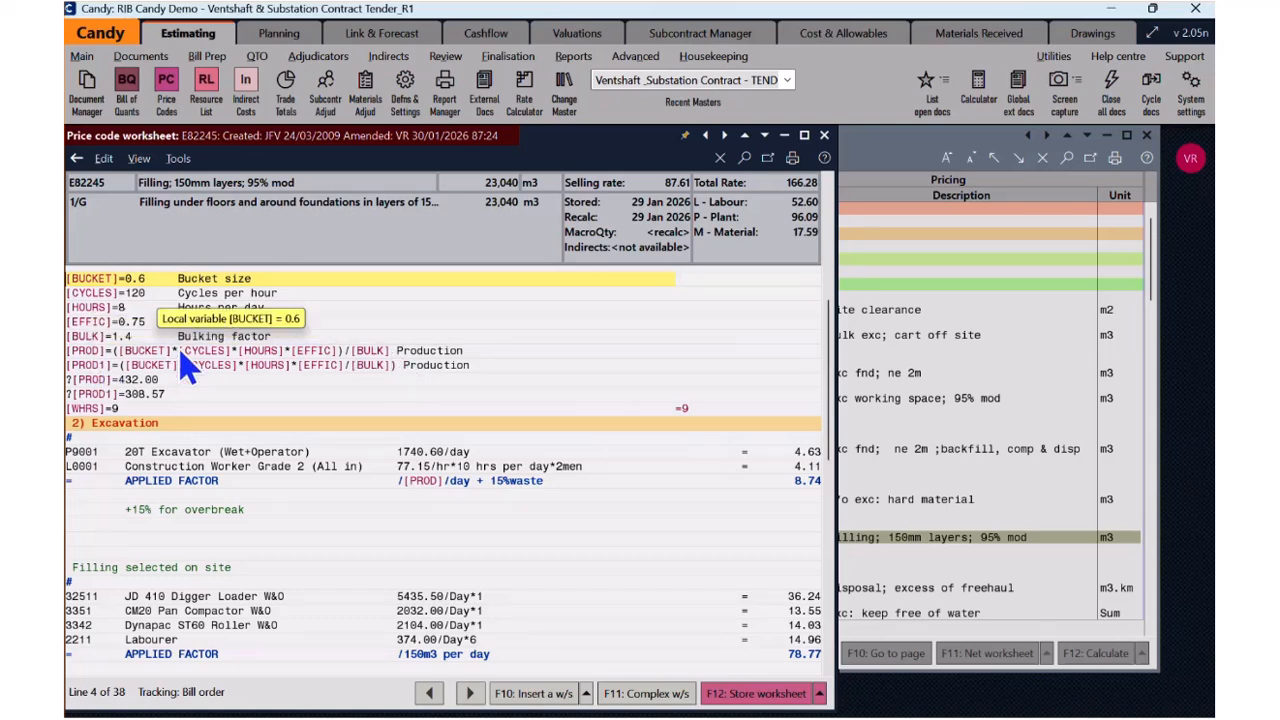
mouse_move(210, 372)
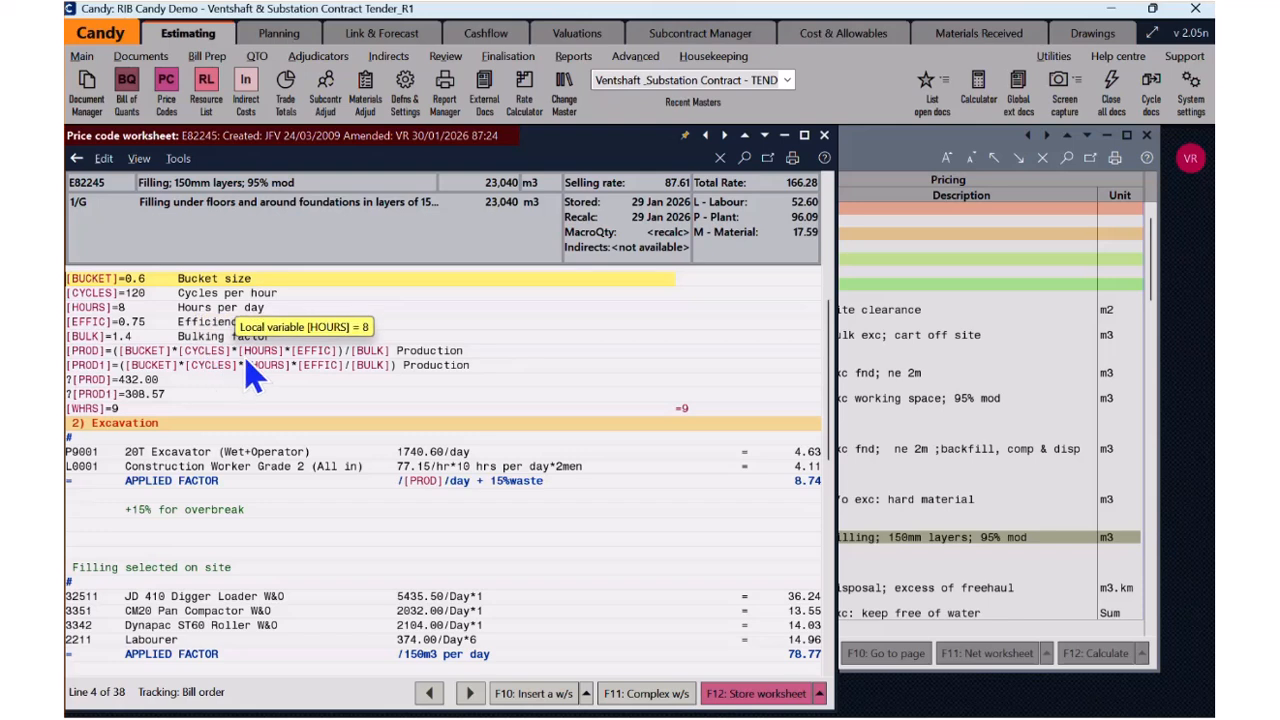
mouse_move(305, 375)
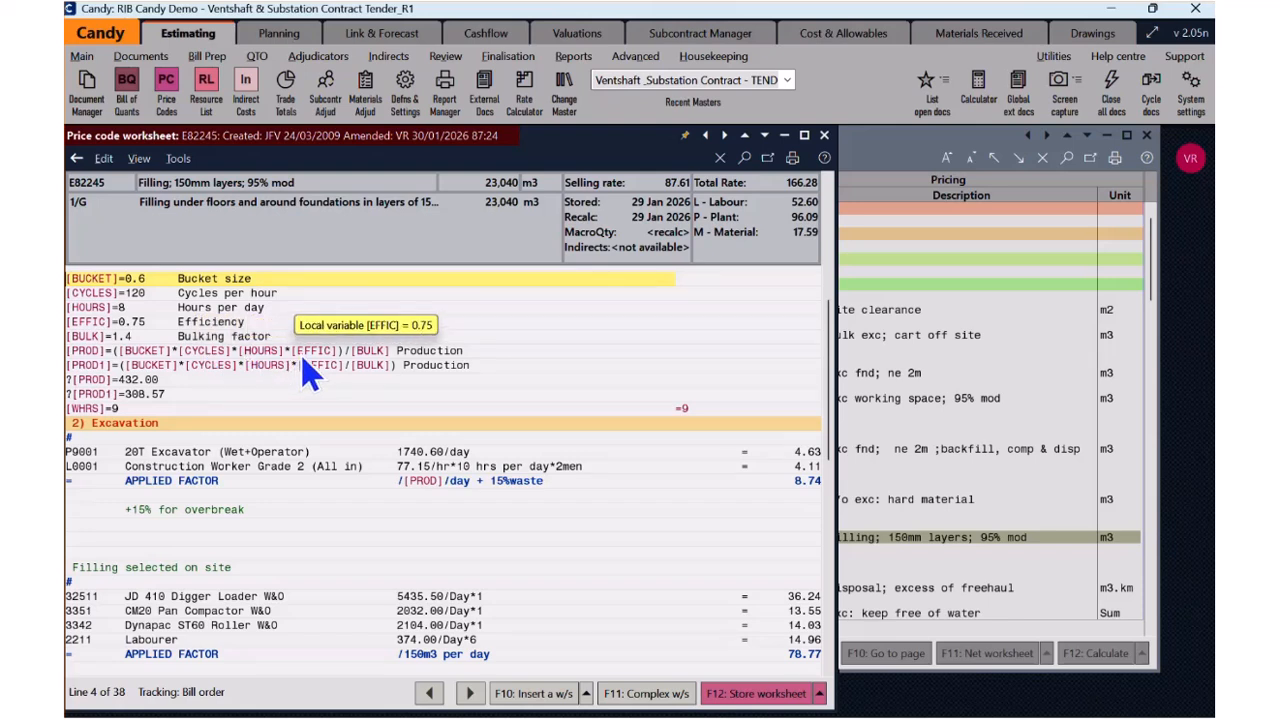
mouse_move(362, 372)
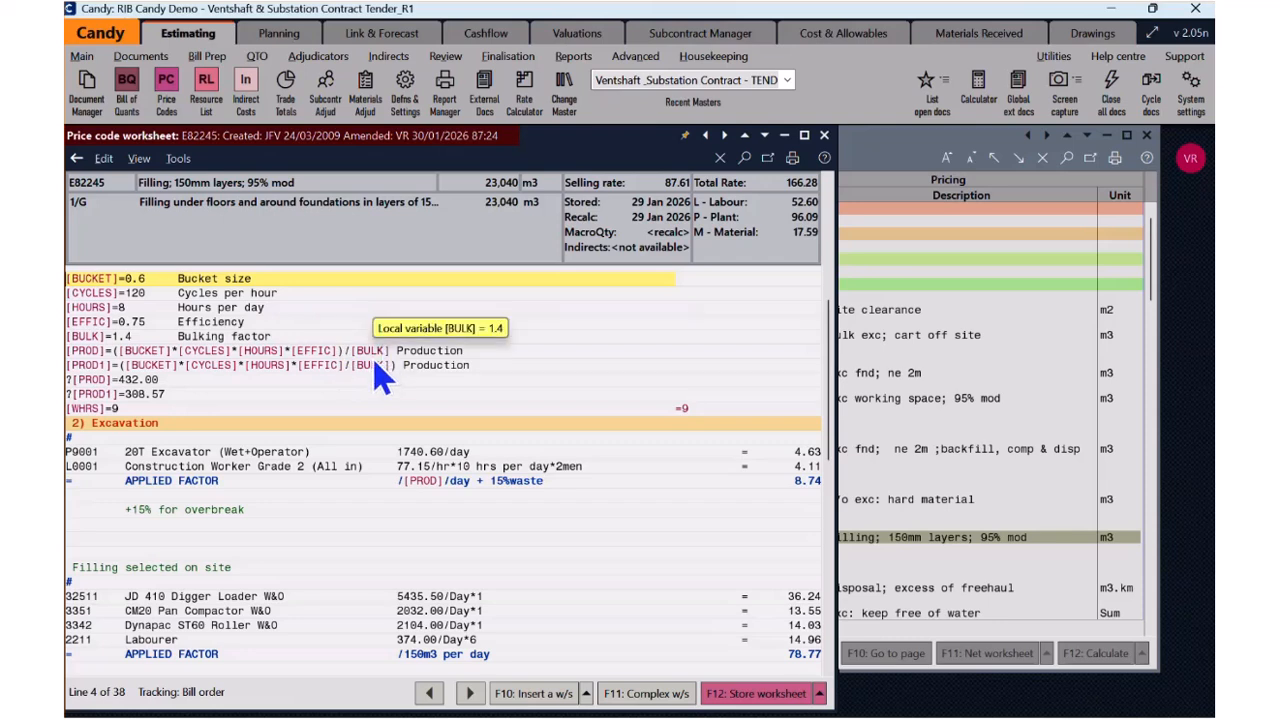
mouse_move(170, 378)
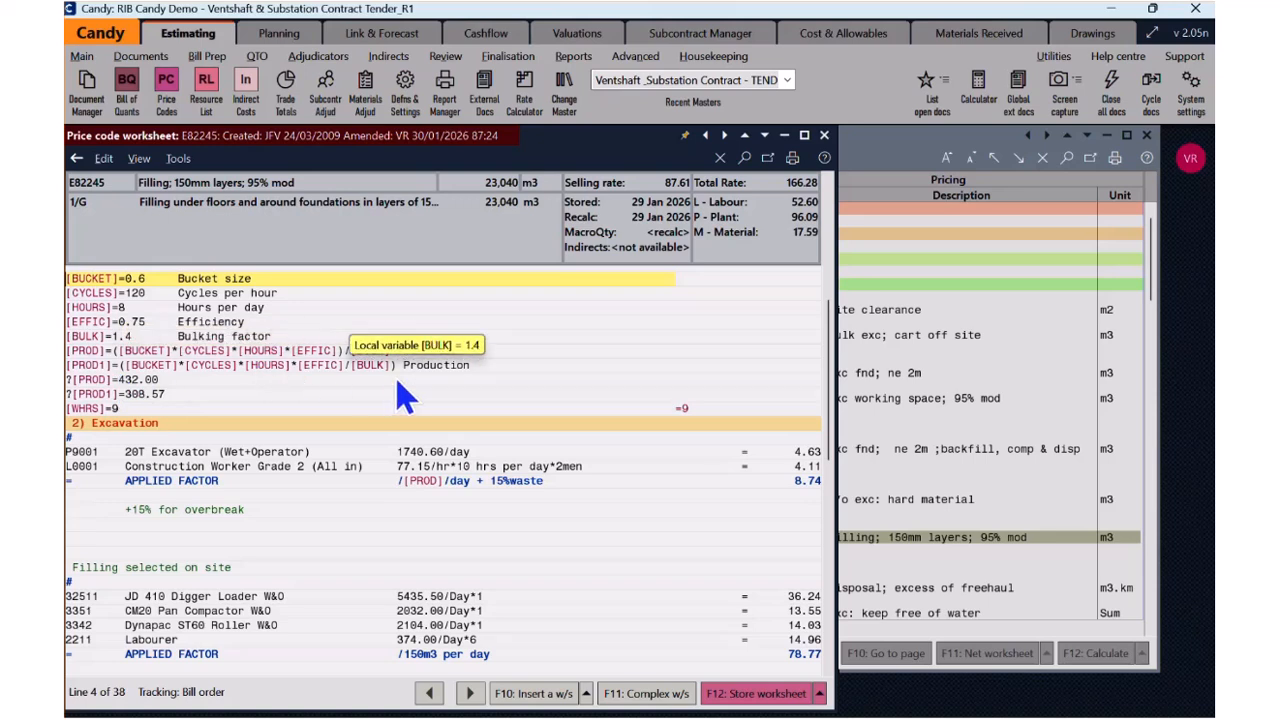
Step: Add an outer pair of brackets to the production formula: [PROD]=(([BUCKET]*[CYCLES]*[HOURS]*[EFFIC])/[BULK]), and accept the calculated value
click(116, 354)
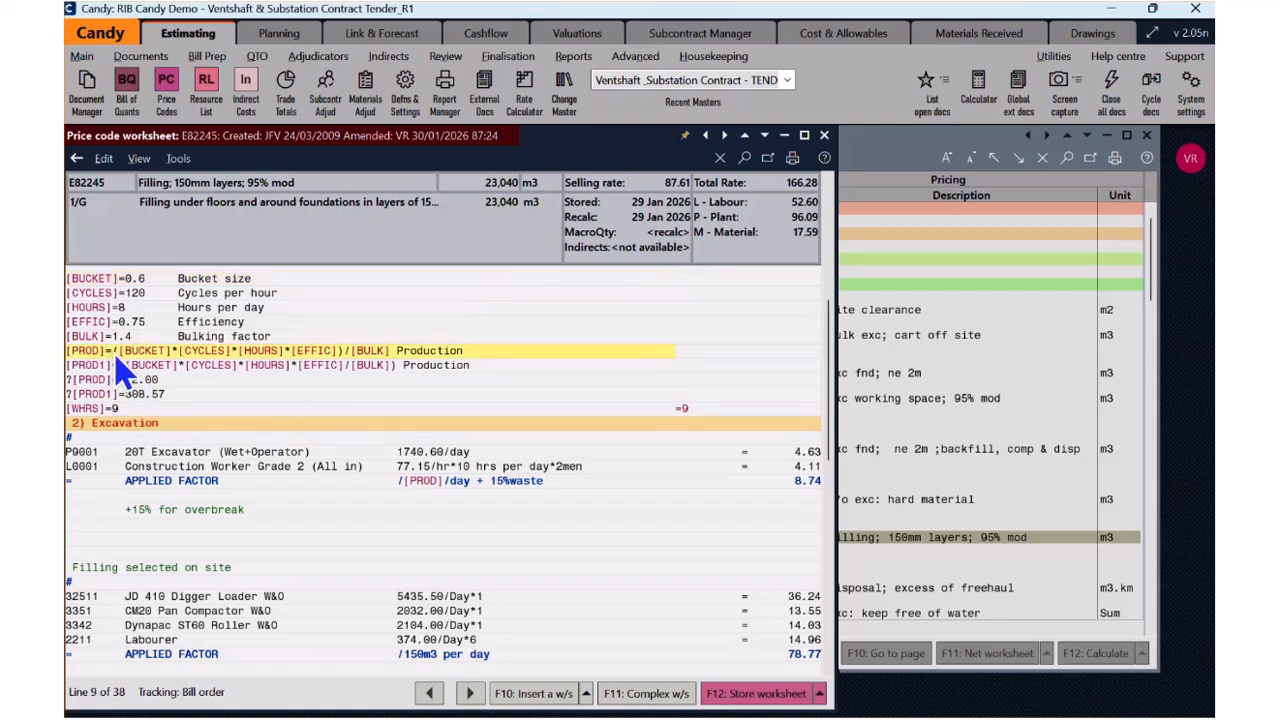
key(shift)
key(shift)
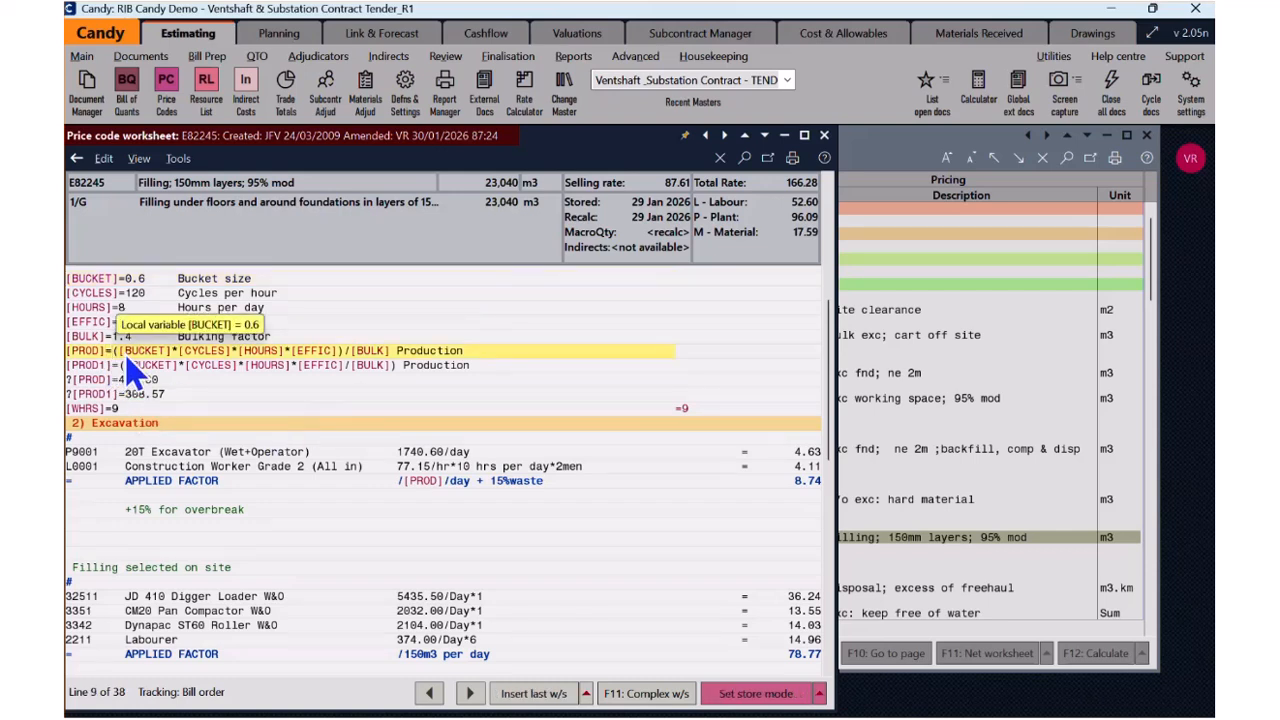
text(()
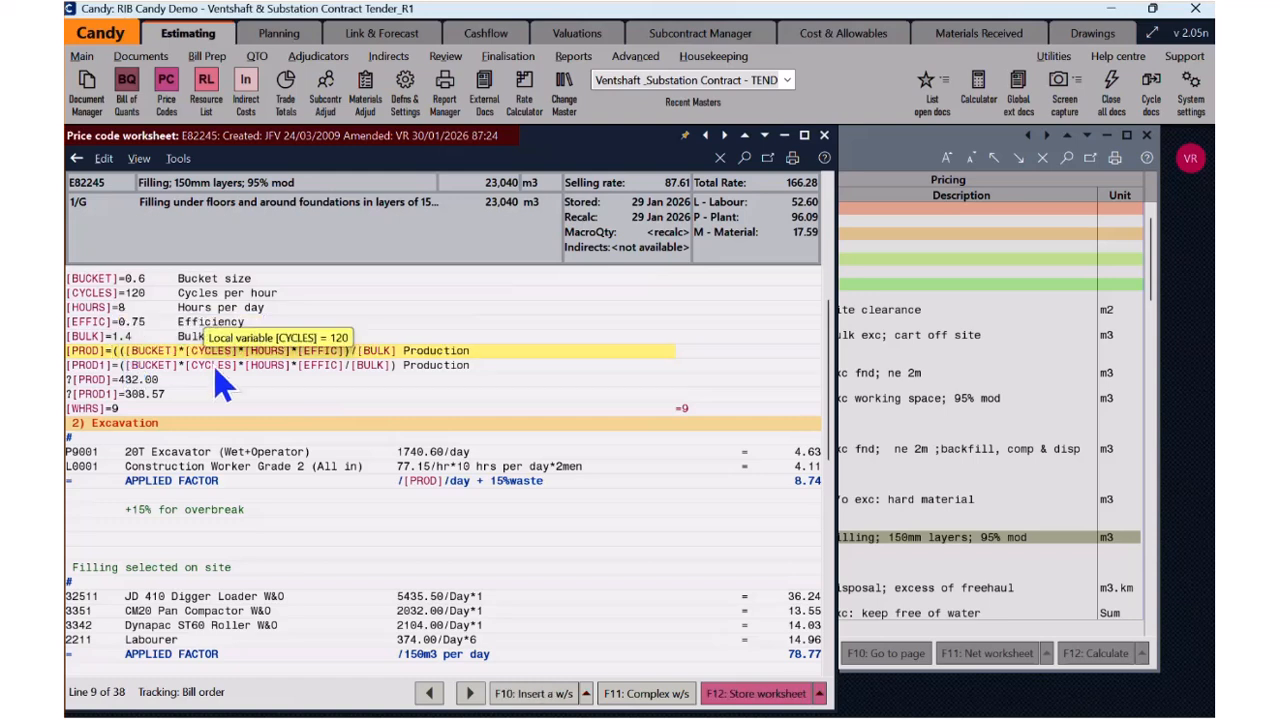
click(396, 353)
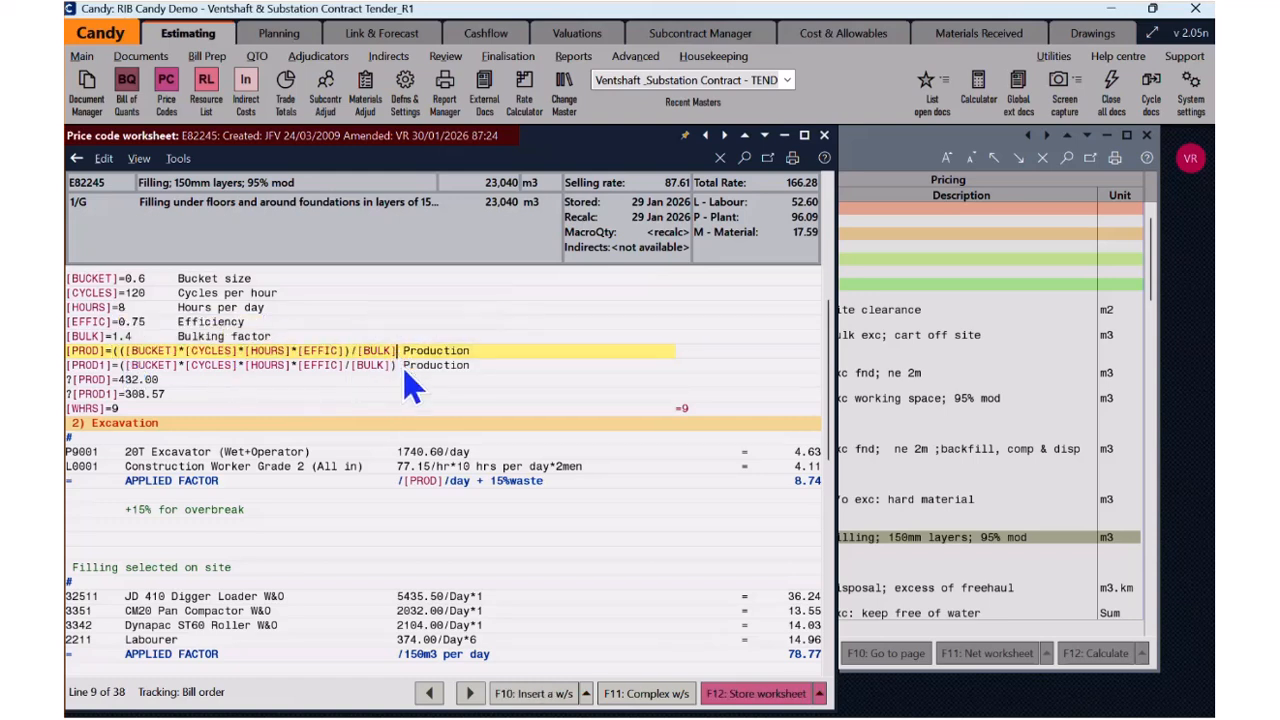
key(shift)
text())
key(Return)
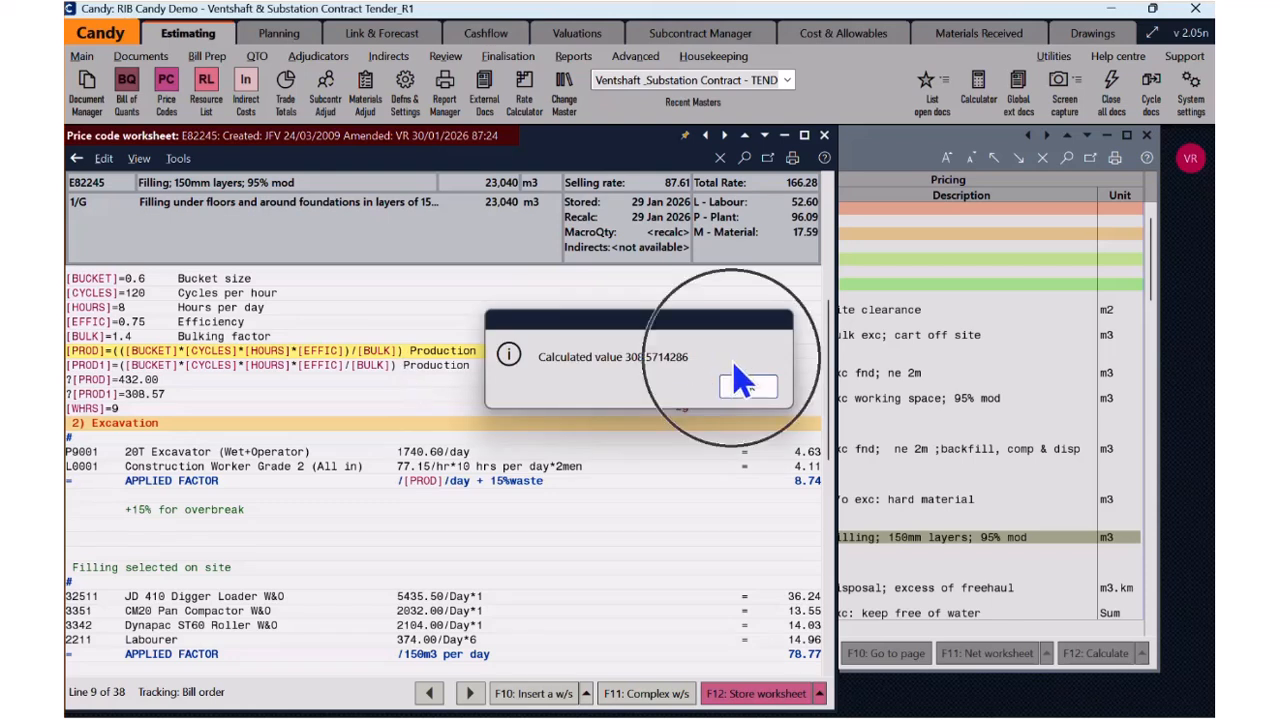
click(745, 390)
click(564, 426)
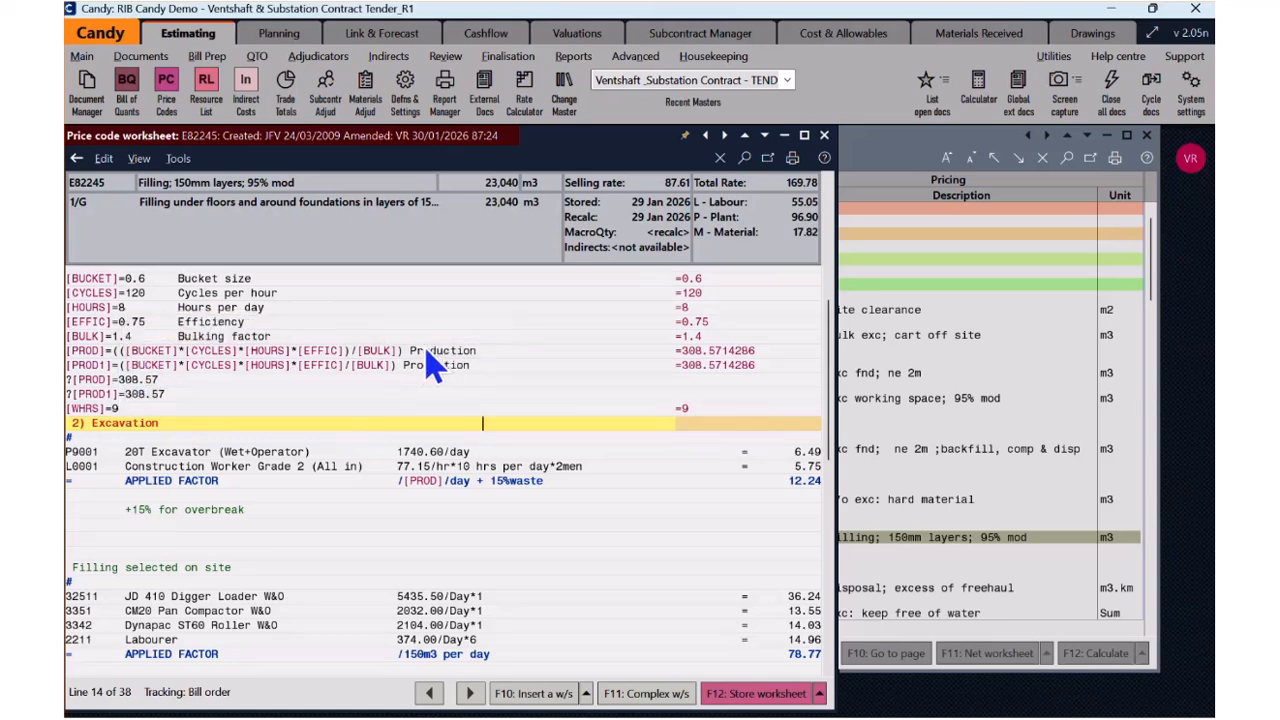
Step: Store the corrected E82245 worksheet and recalculate the pricing bill
click(762, 693)
click(764, 405)
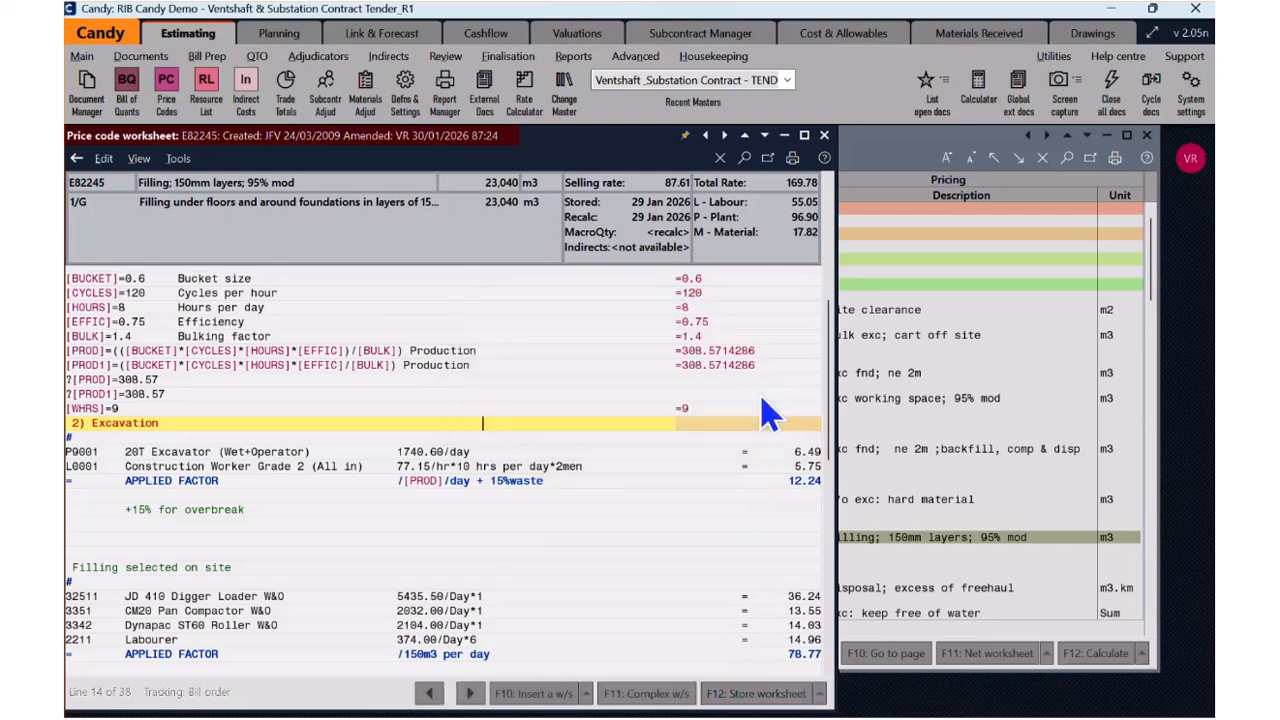
click(1105, 656)
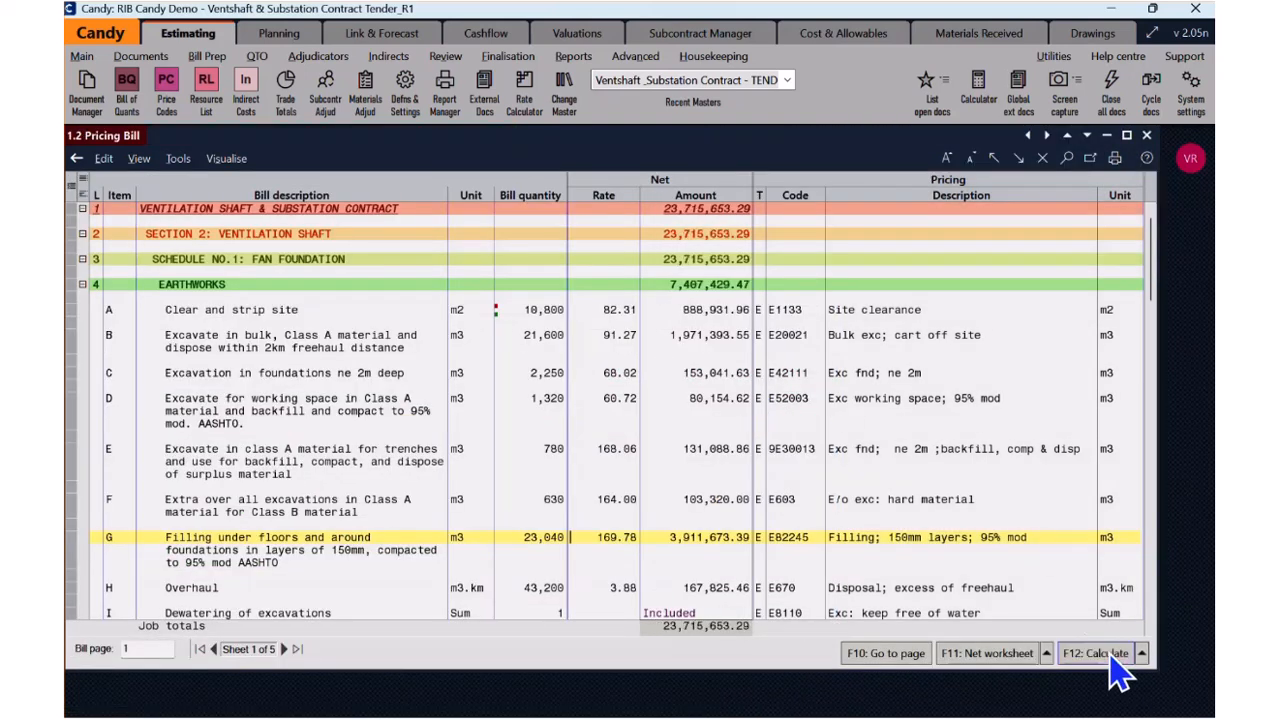
Step: Preview the Worksheet Calculation Line Check - Job report again from the report manager and dismiss its result
click(447, 86)
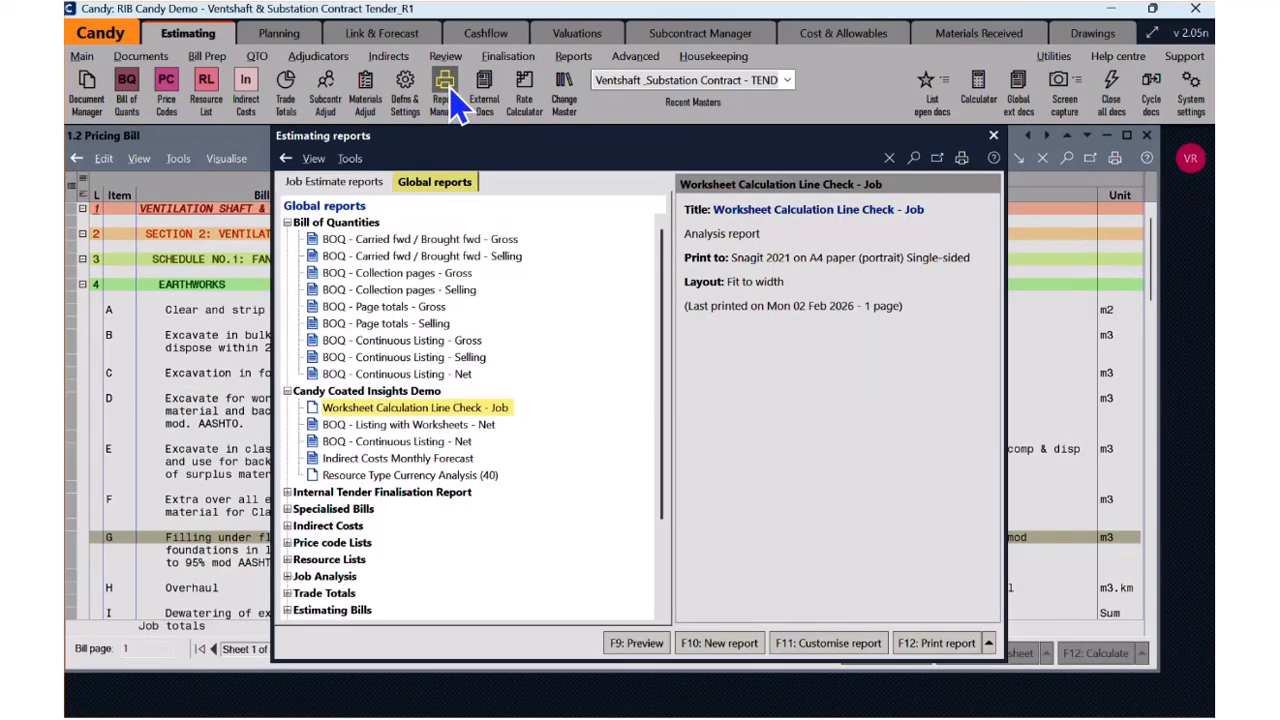
click(636, 646)
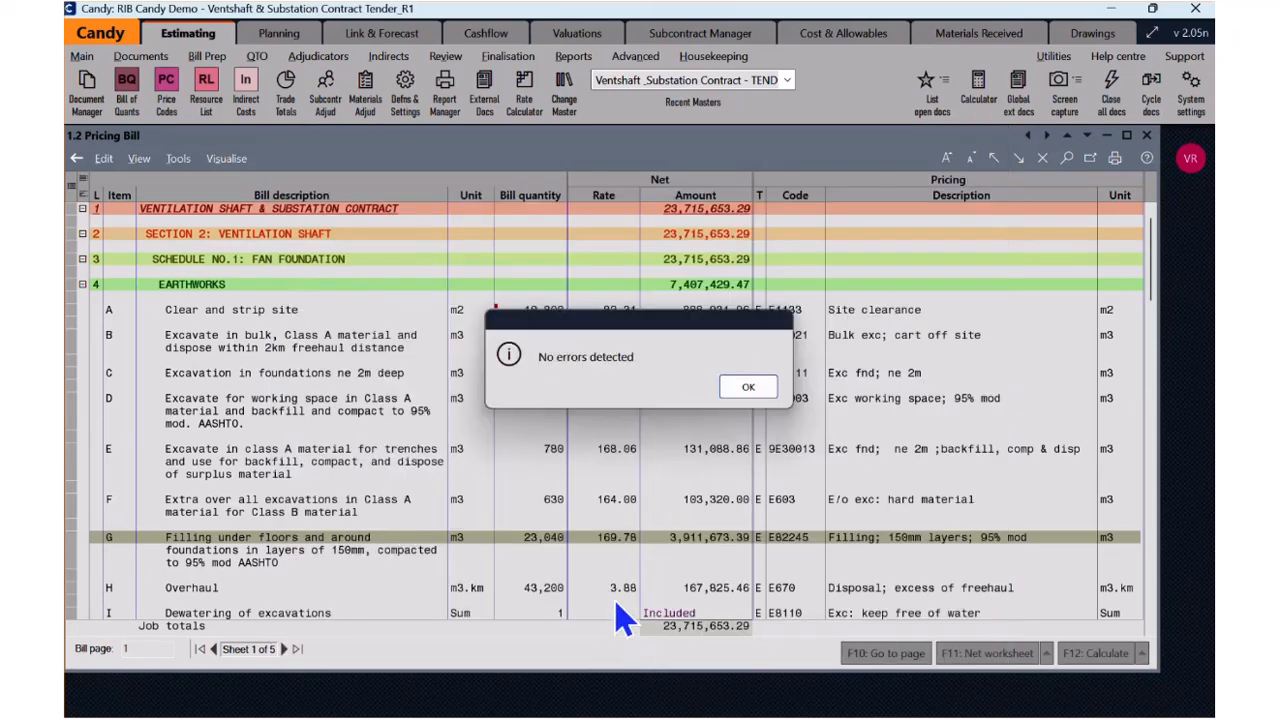
click(738, 385)
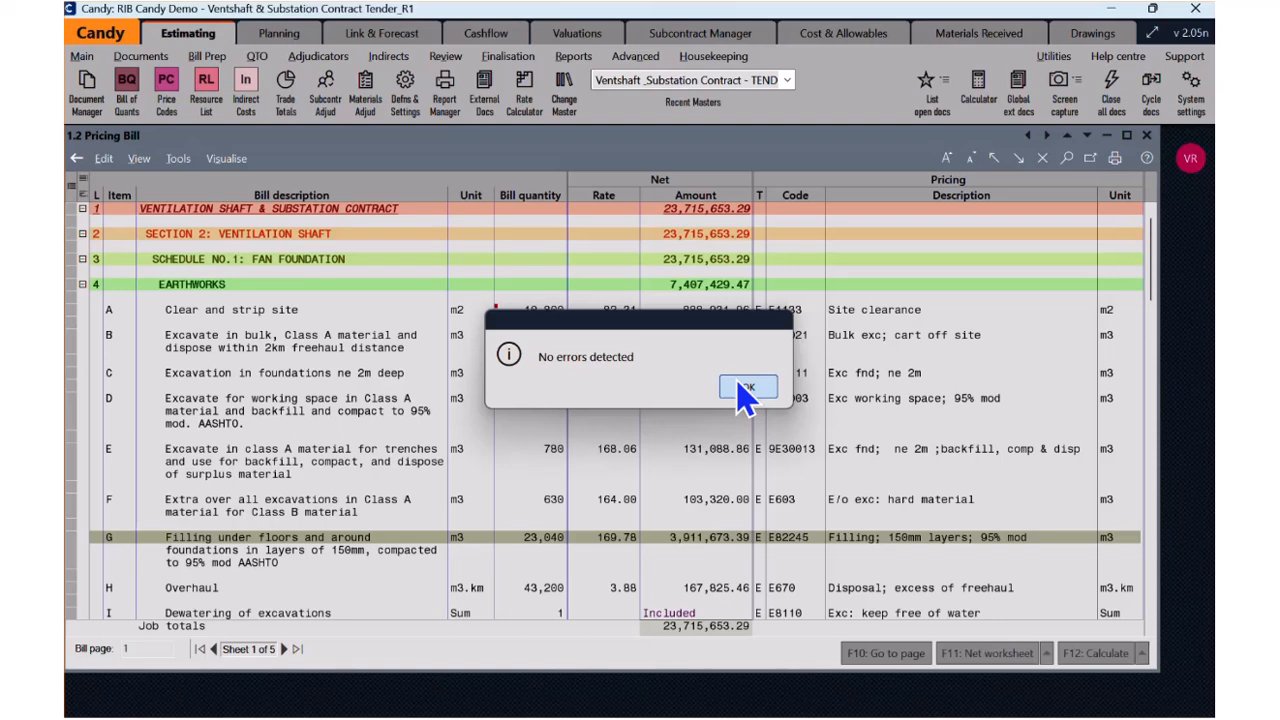
click(747, 389)
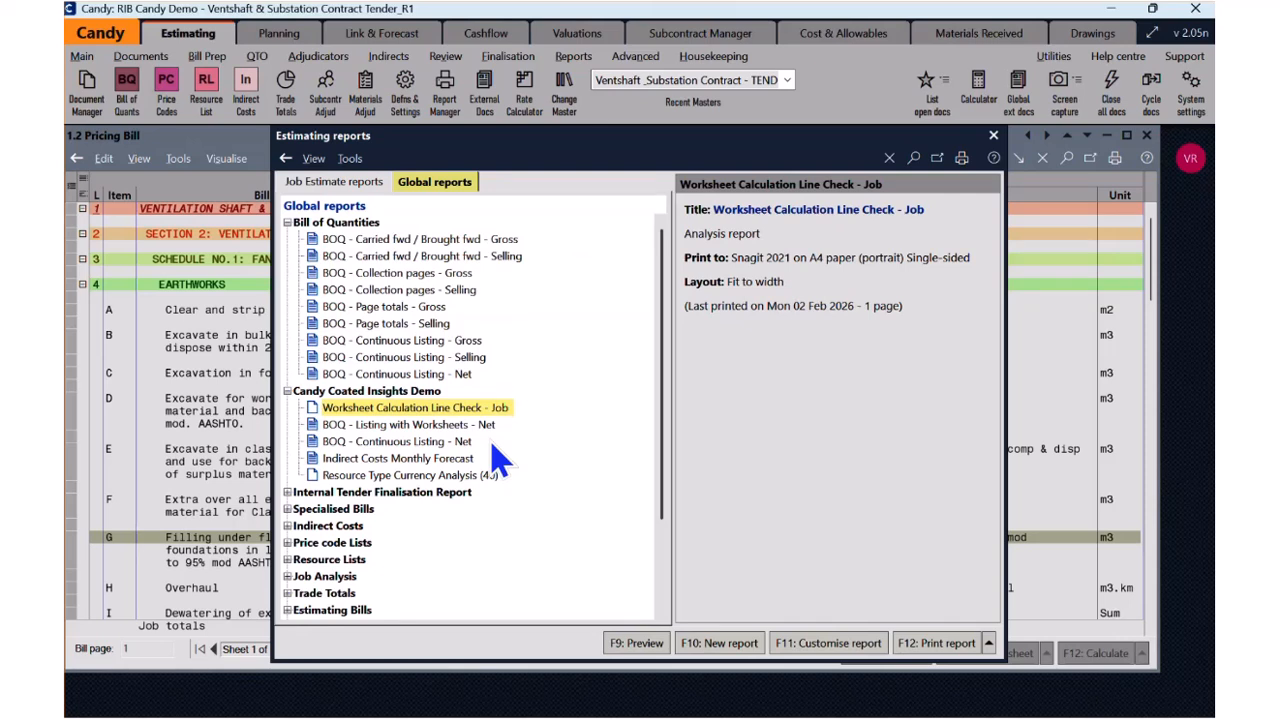
Step: Open the BOQ - Listing with Worksheets - Net report from the Candy Coated Insights Demo group for customisation
click(424, 426)
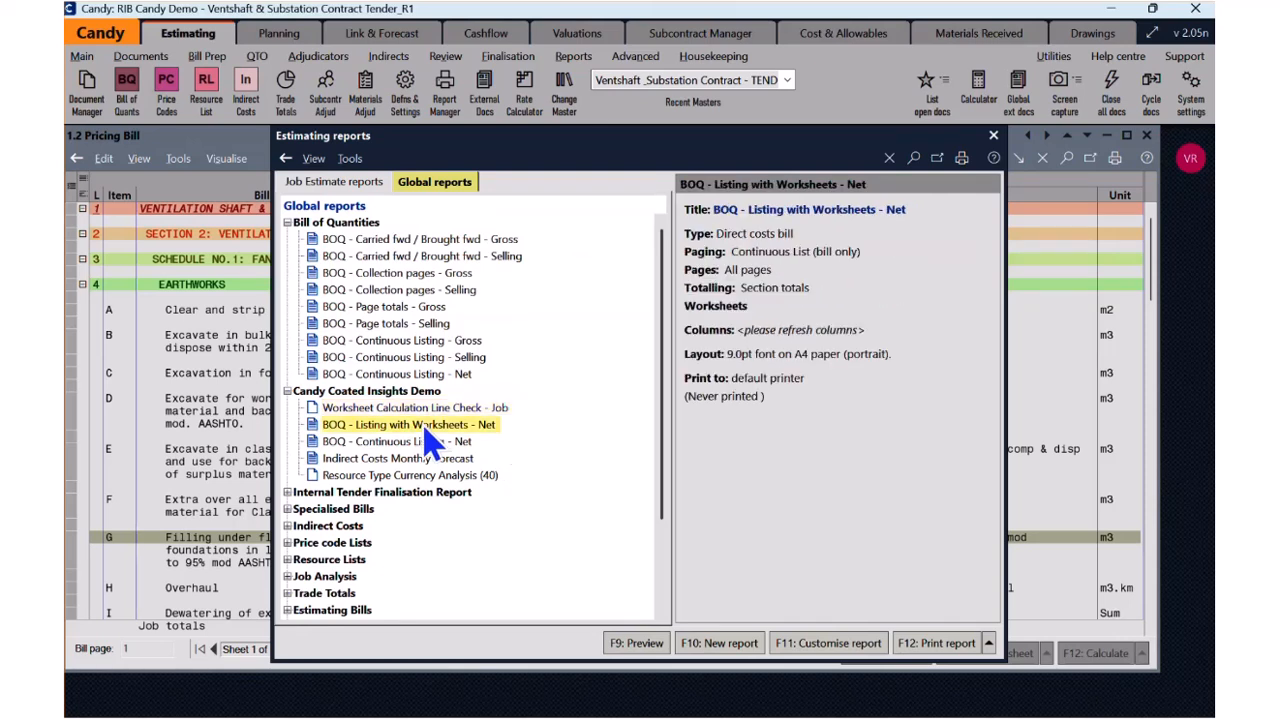
click(735, 645)
mouse_move(740, 355)
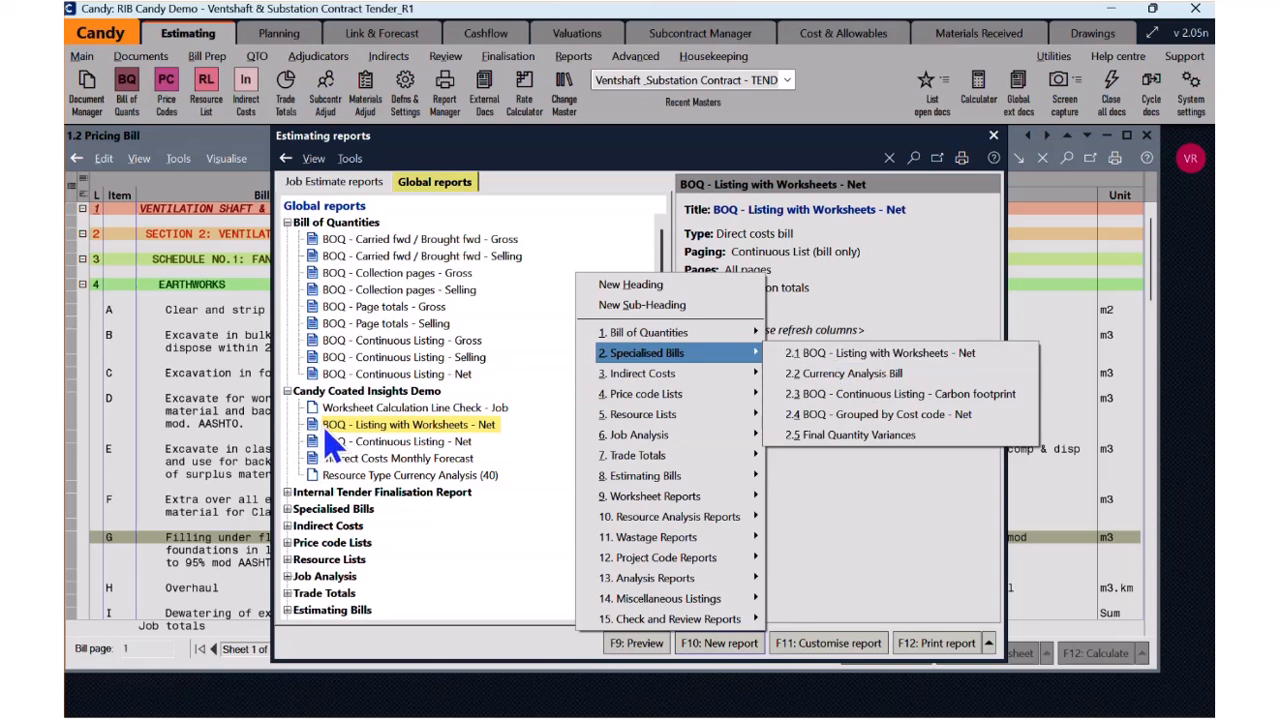
click(812, 658)
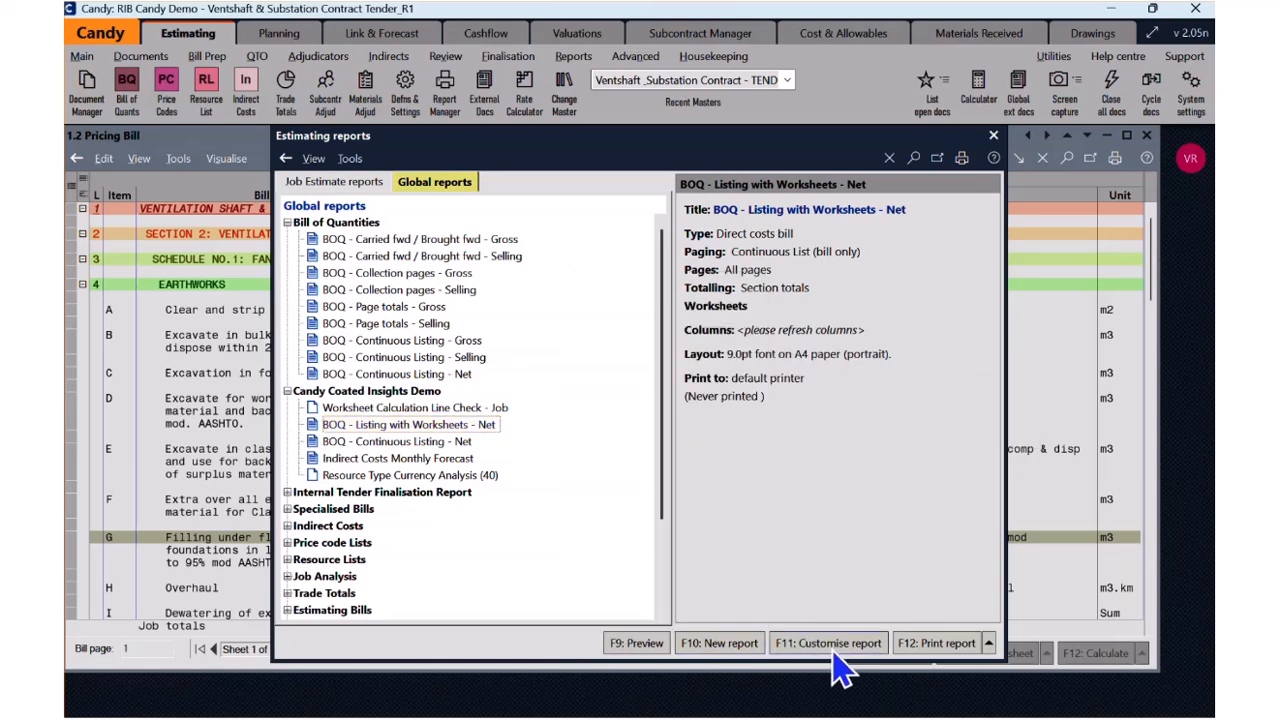
click(829, 650)
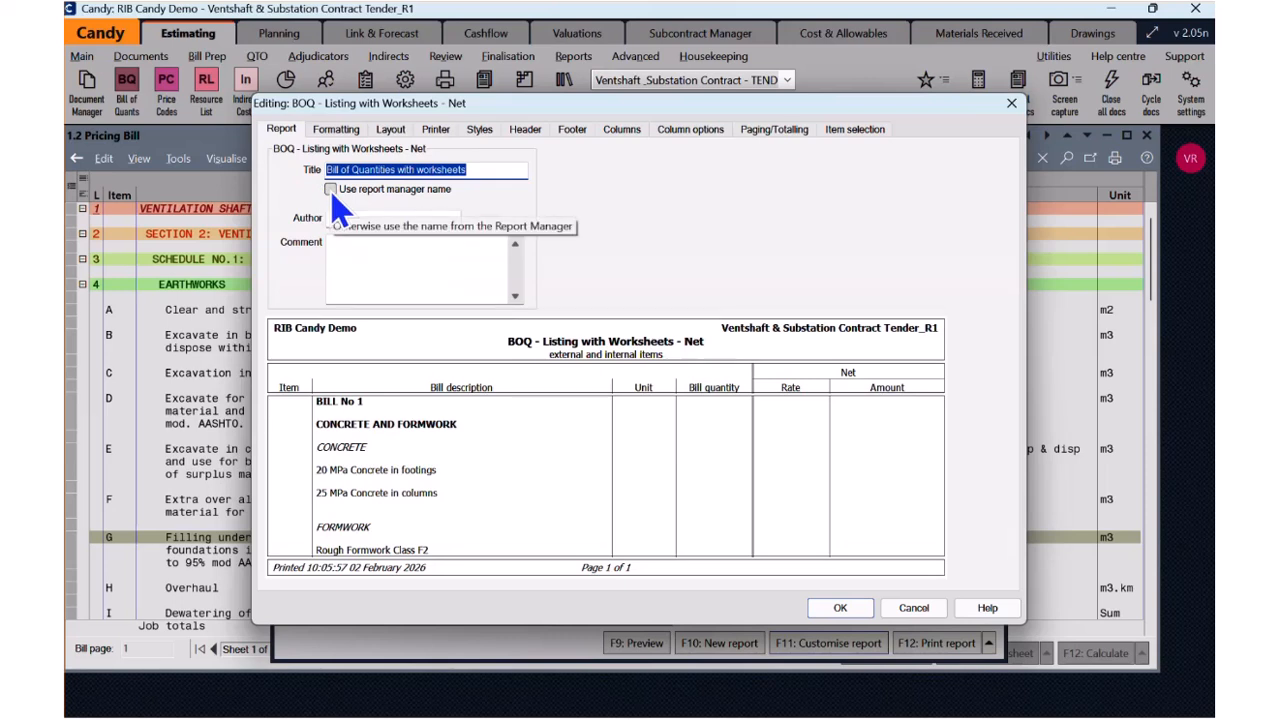
Step: Enable the report manager name option and extend the report title to "Bill of Quantities with worksheets - Vent"
key(ctrl)
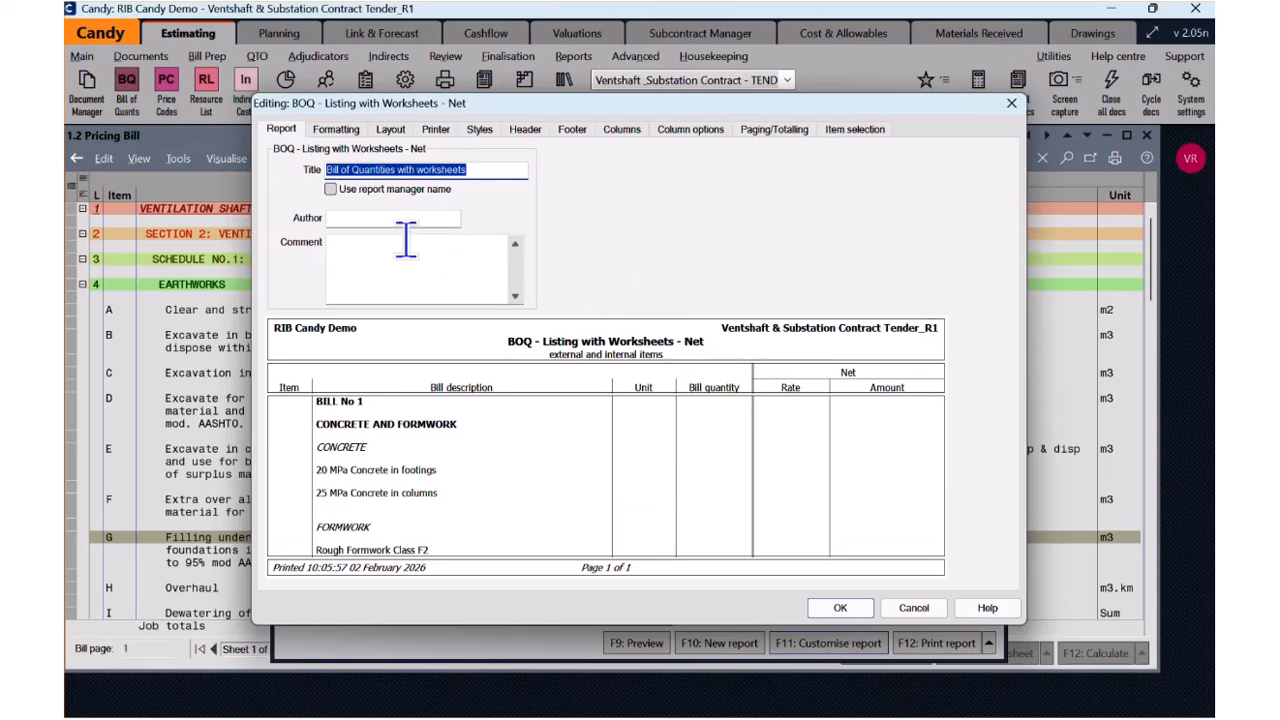
key(ctrl)
click(330, 190)
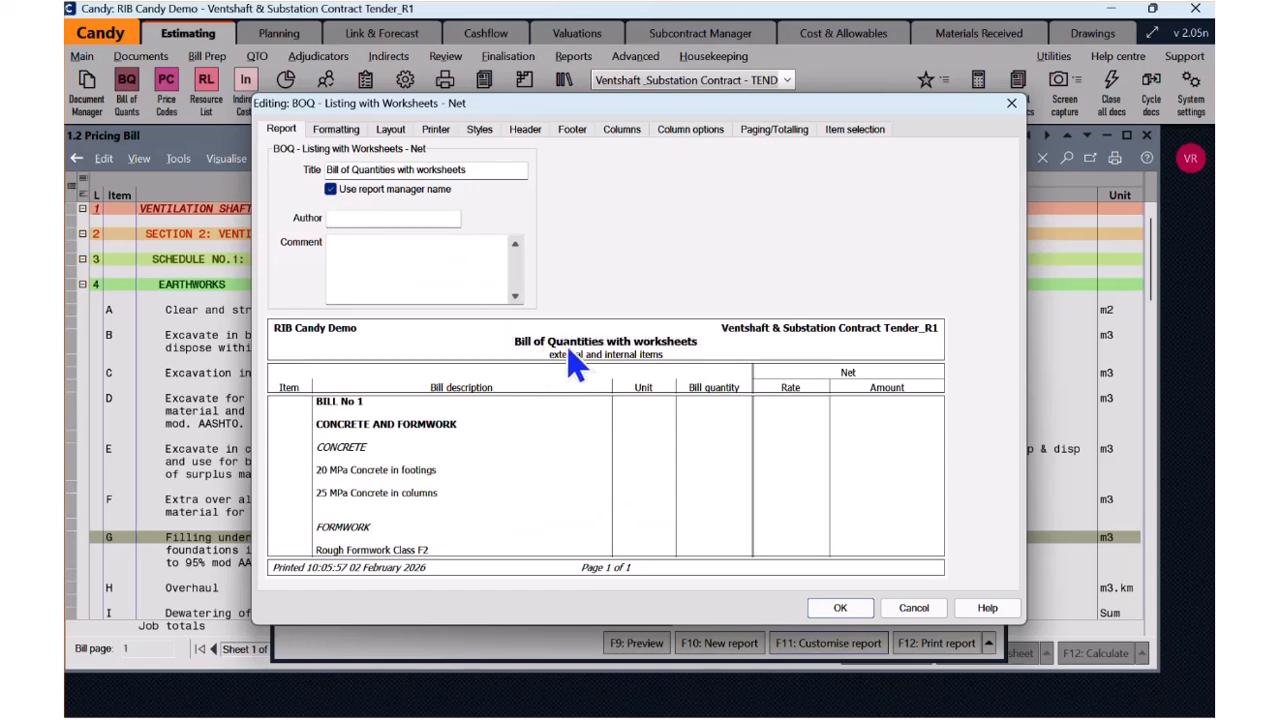
click(481, 170)
text(- Vent)
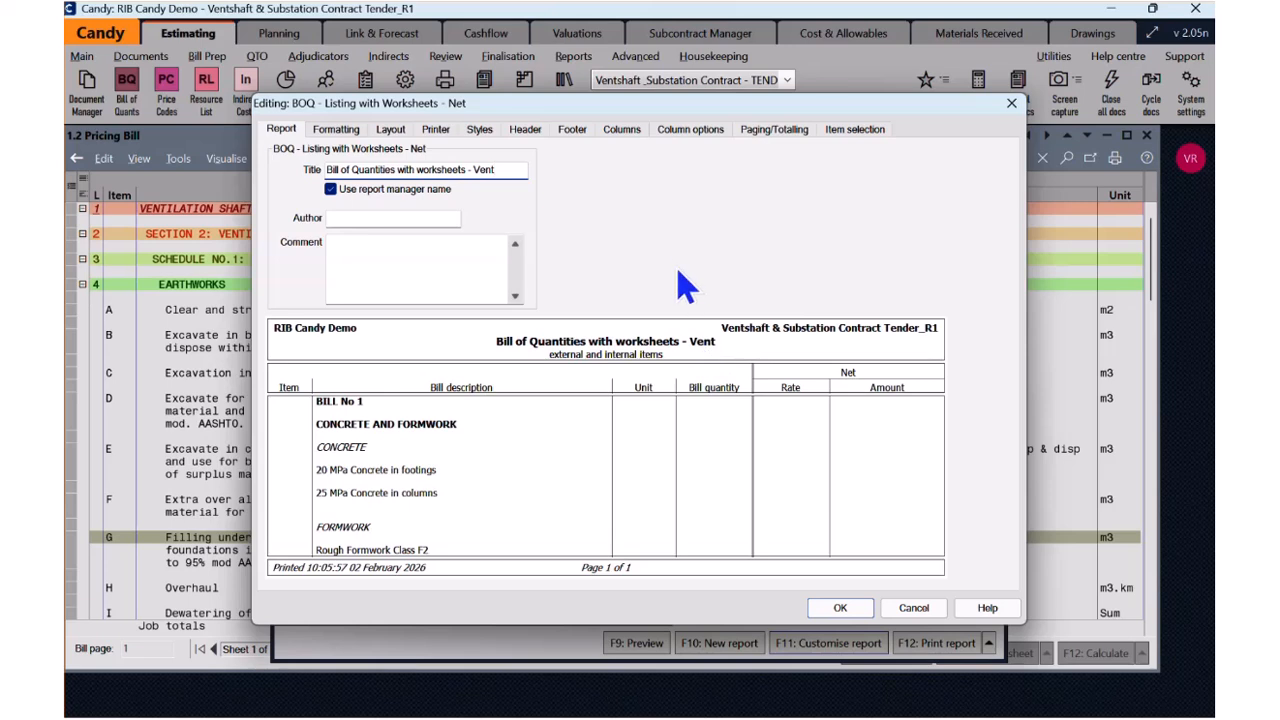
Step: Set the report text to fit to page width and adjust the description width to -1%
click(340, 131)
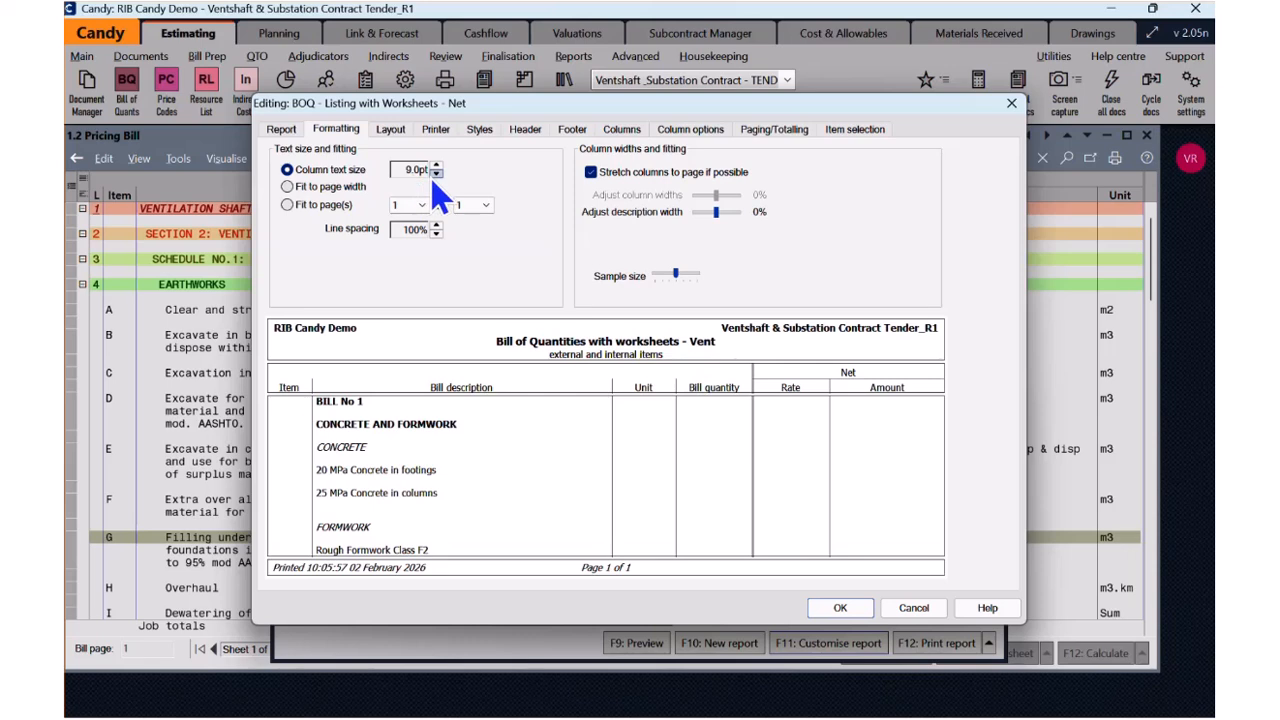
click(321, 192)
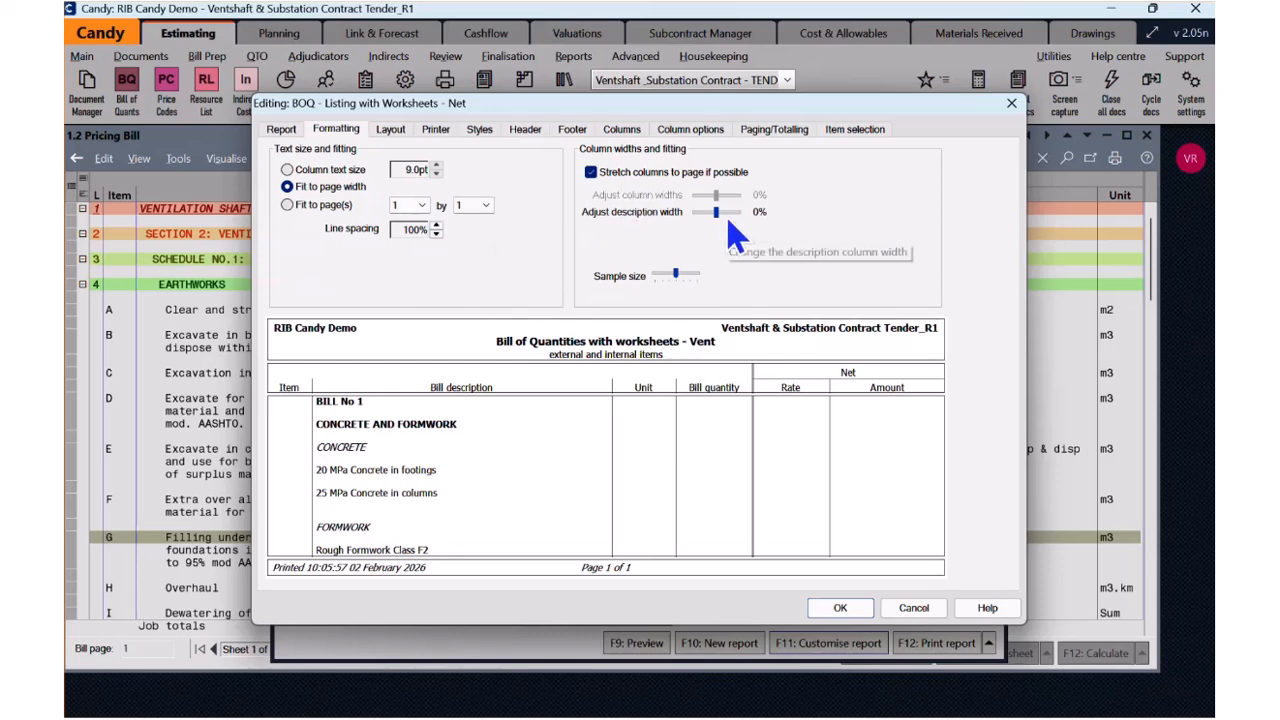
mouse_move(715, 212)
mouse_down()
mouse_move(655, 214)
mouse_move(716, 222)
mouse_up()
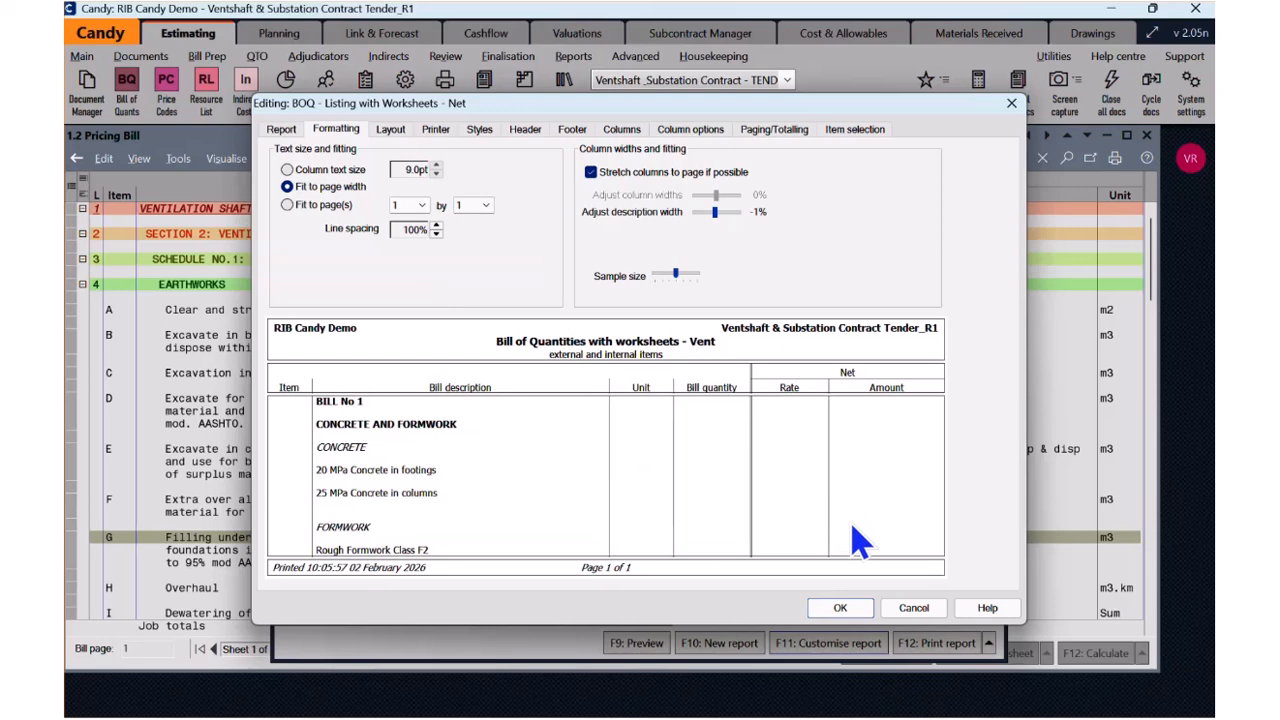
Step: Add the watermark text INTERNAL to the report layout
click(380, 130)
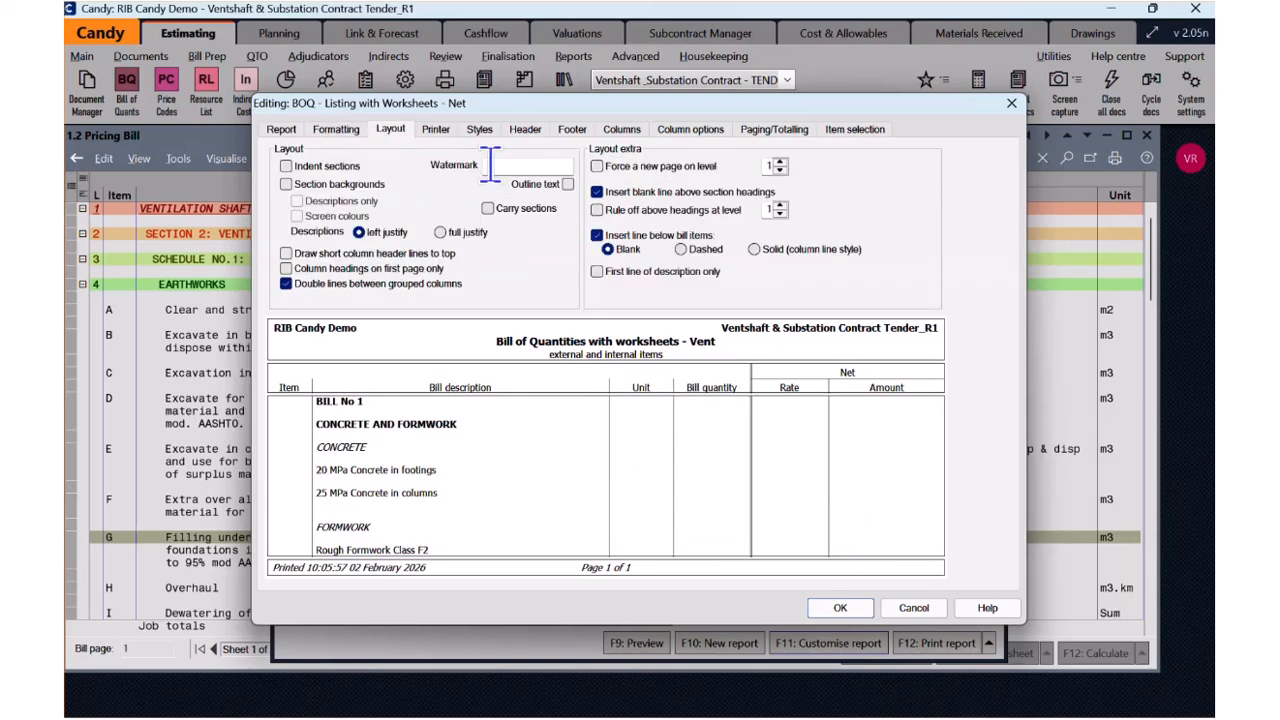
click(490, 165)
text(INTERNAL)
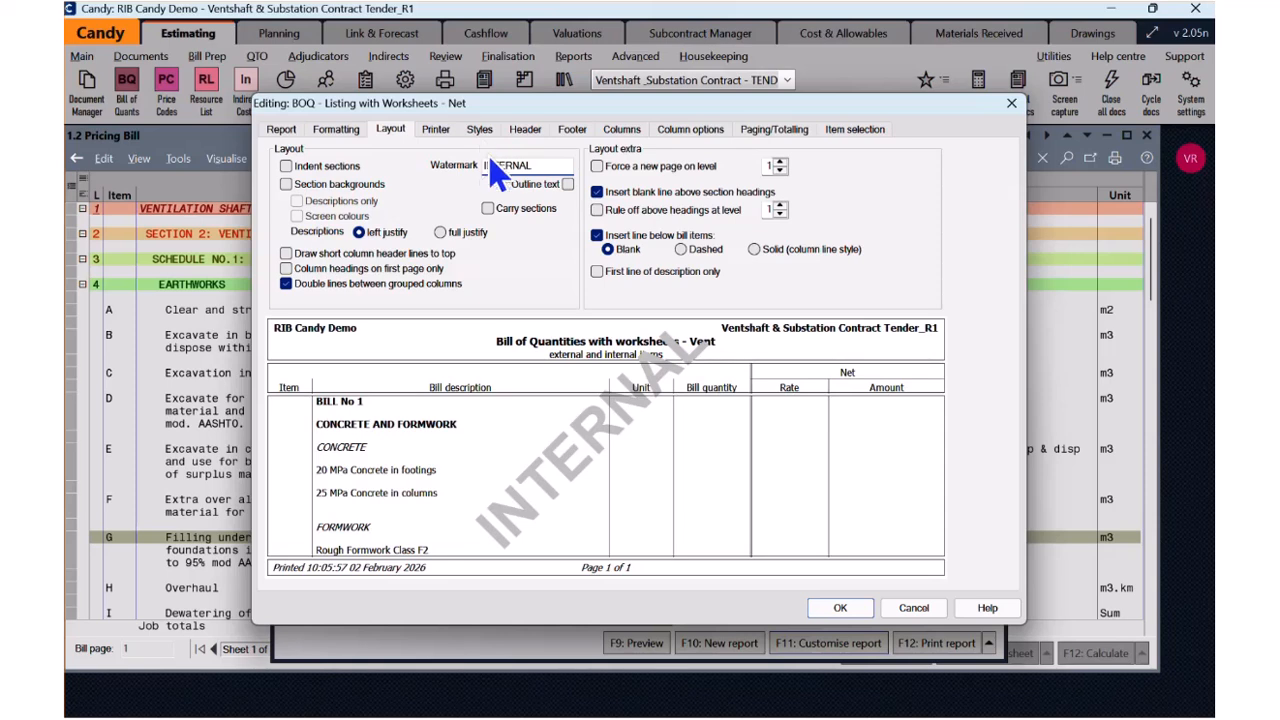
Step: Try the EPSON637775 (ET-2810 Series) as the report's printer and switch back to using the default printer
click(441, 132)
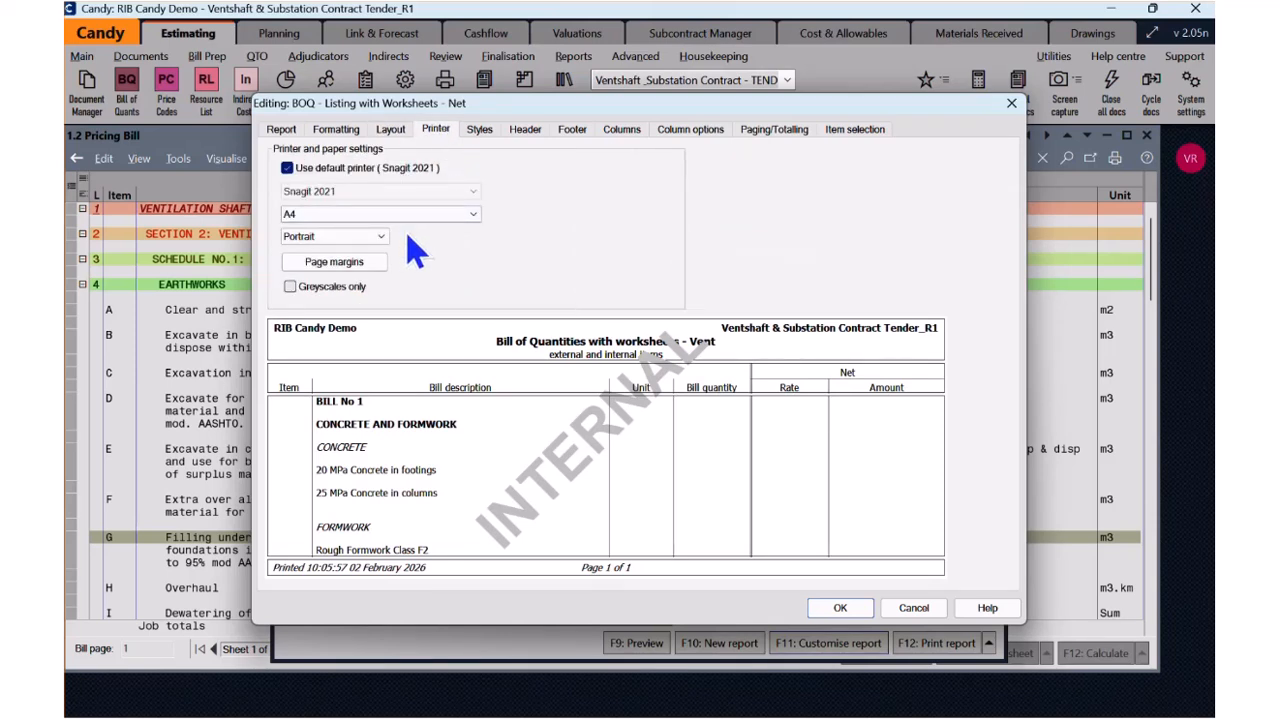
click(287, 168)
click(471, 191)
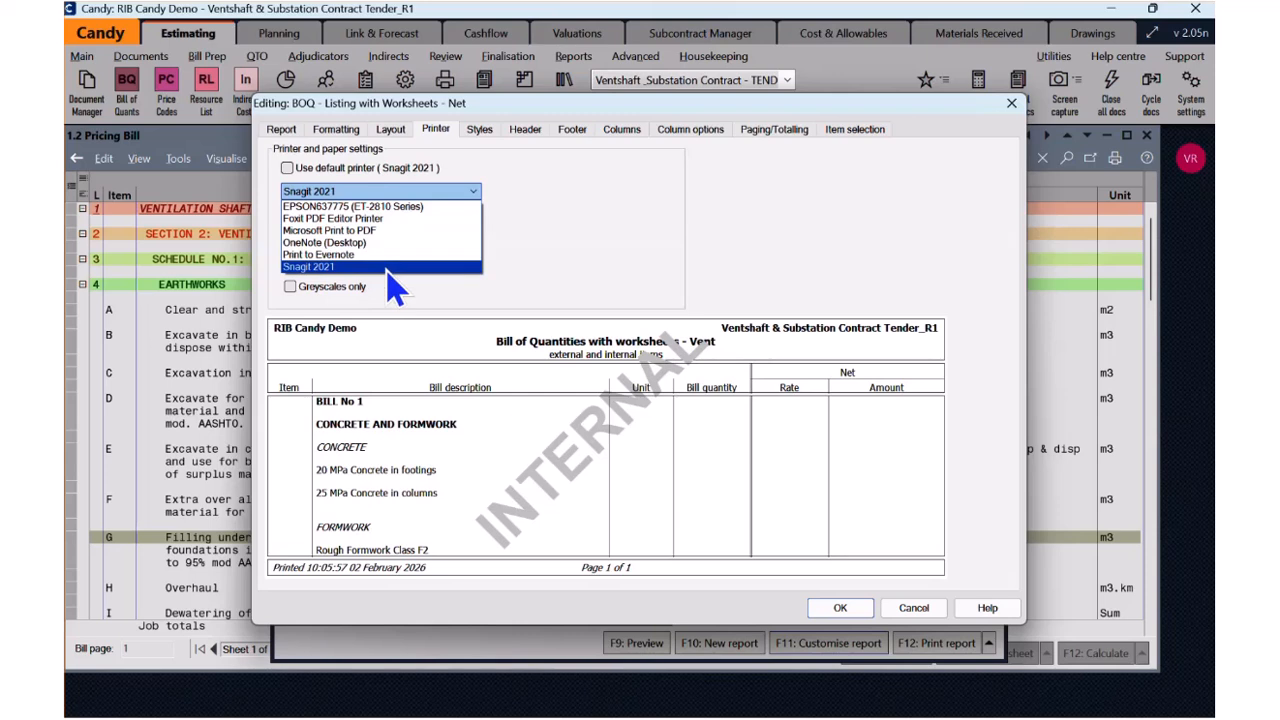
click(385, 207)
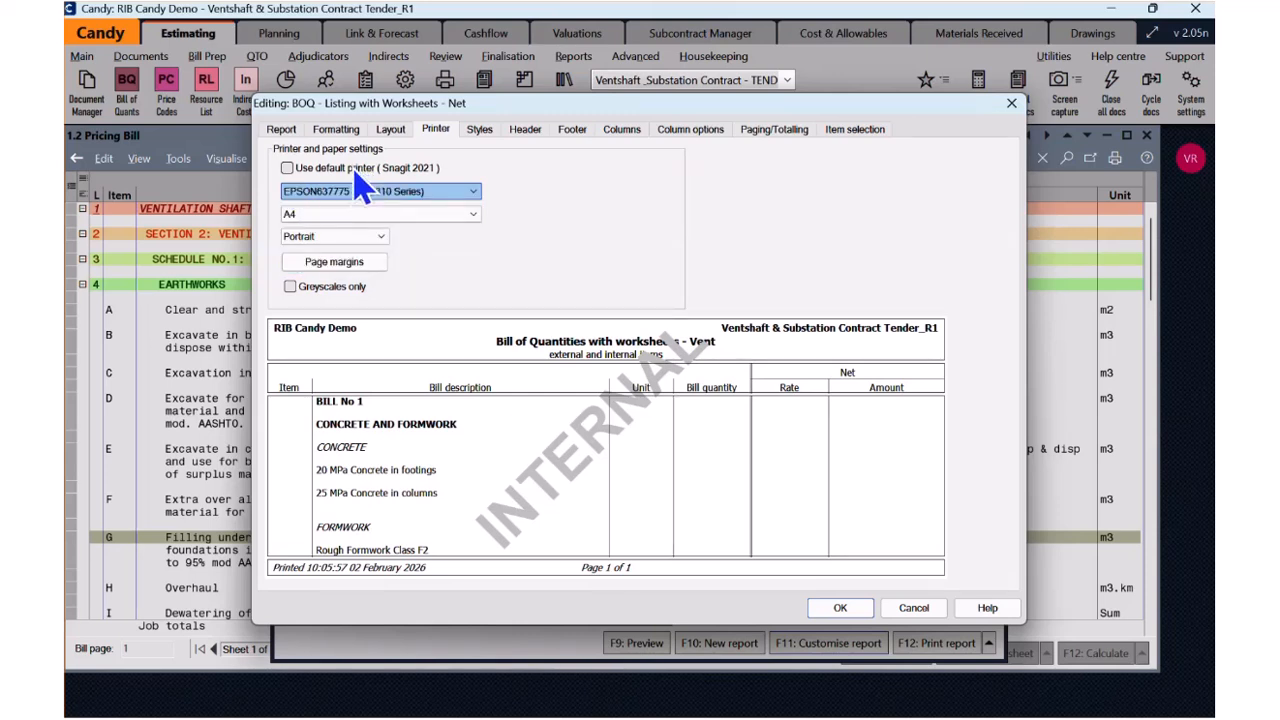
click(358, 174)
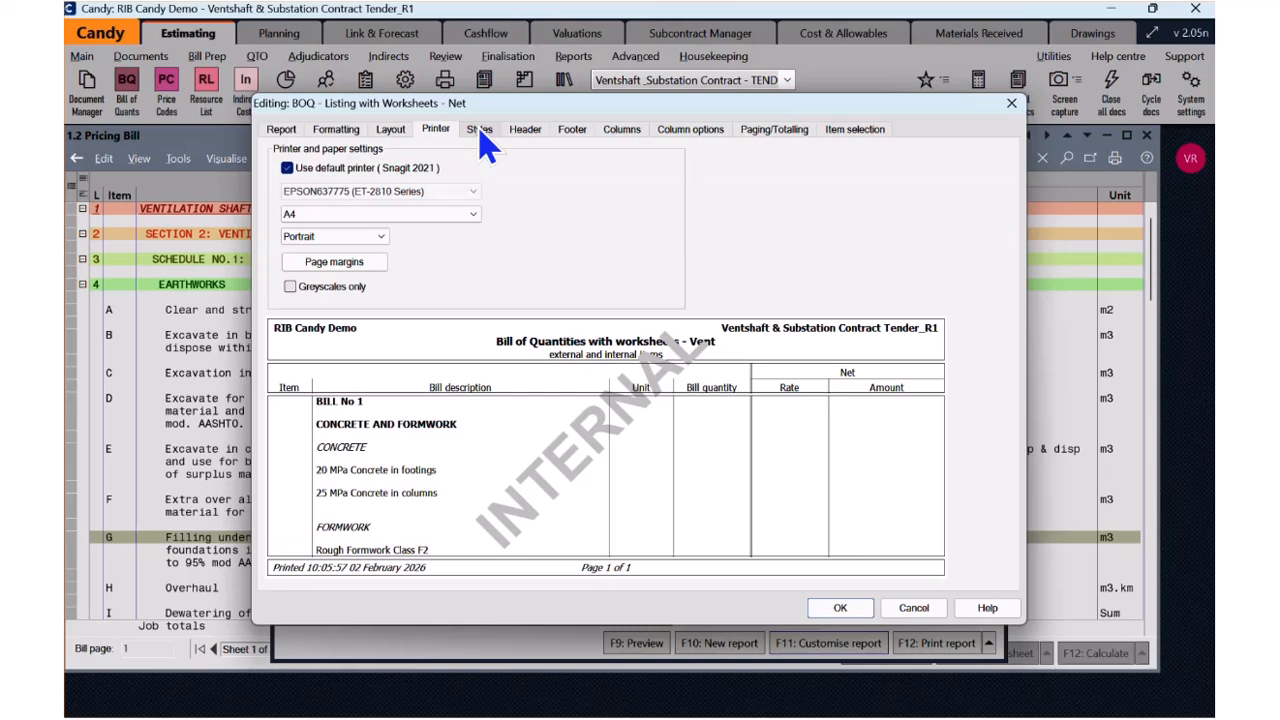
Step: Set the report's page background style to Feint-ruled record lines
click(480, 130)
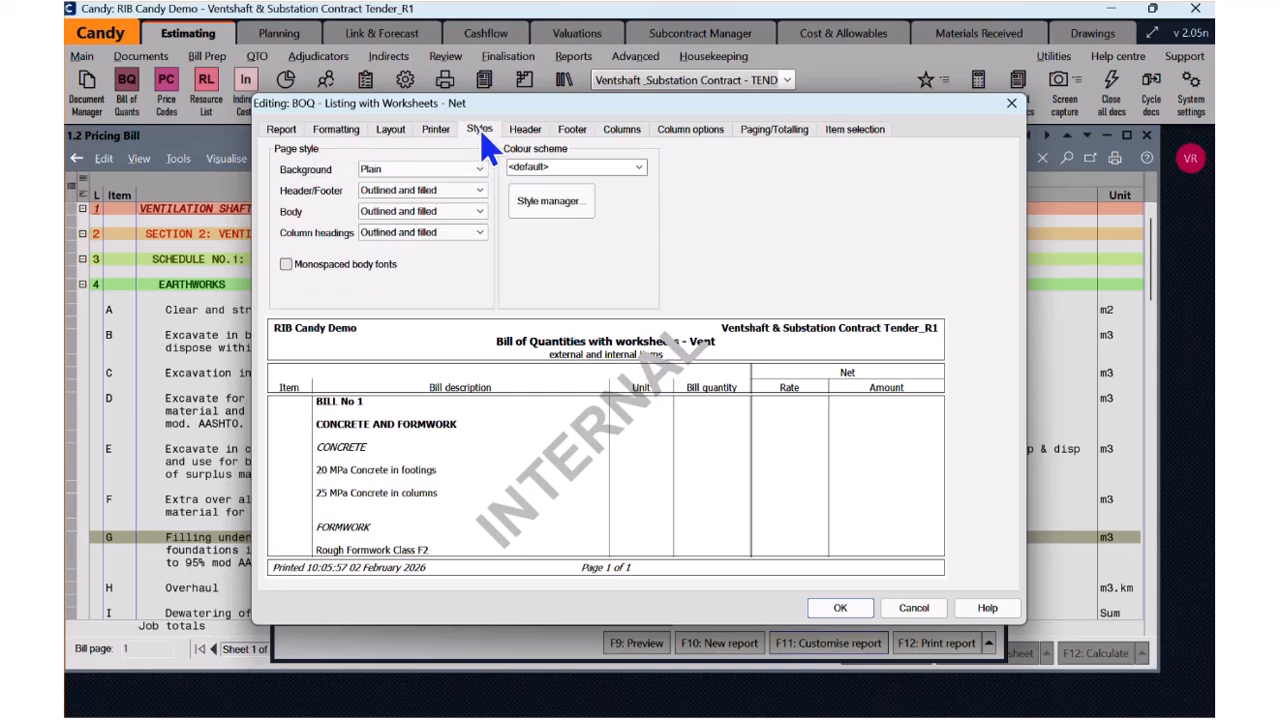
click(417, 172)
click(415, 210)
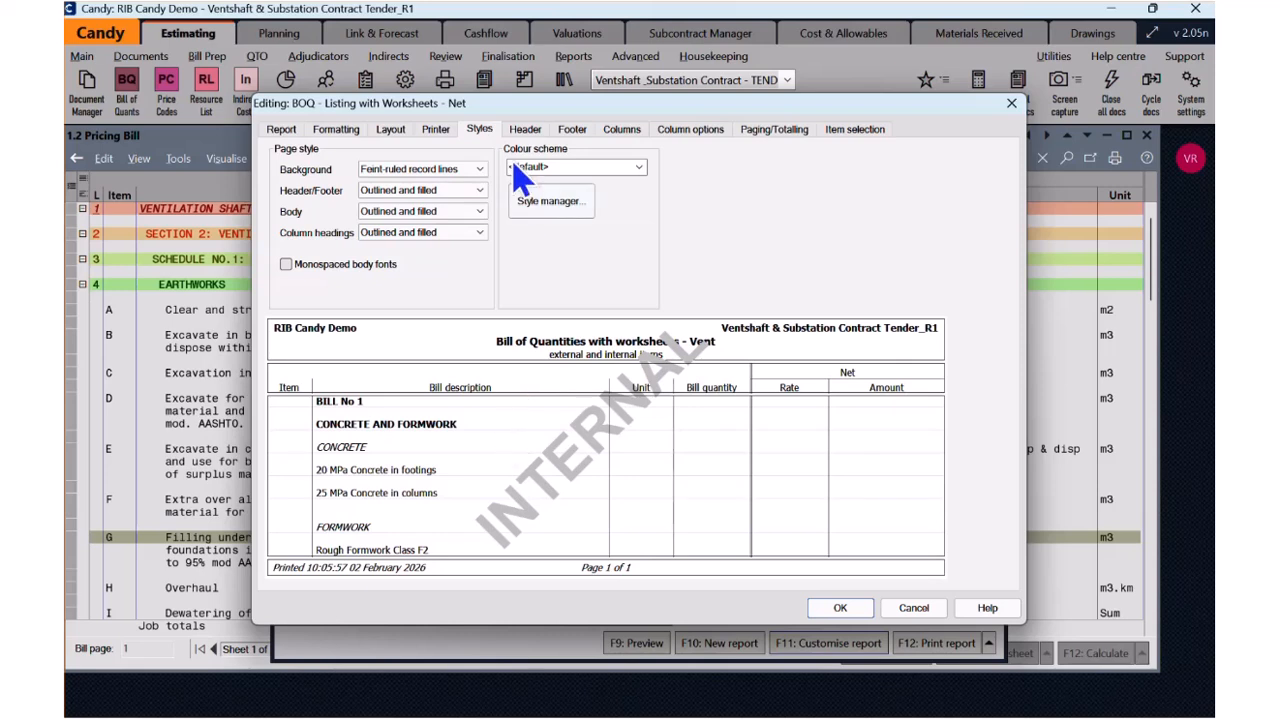
Step: Insert the RIB Candy RGB_Blue-01 image as the logo on the left of the report header, and review the footer contents
click(525, 130)
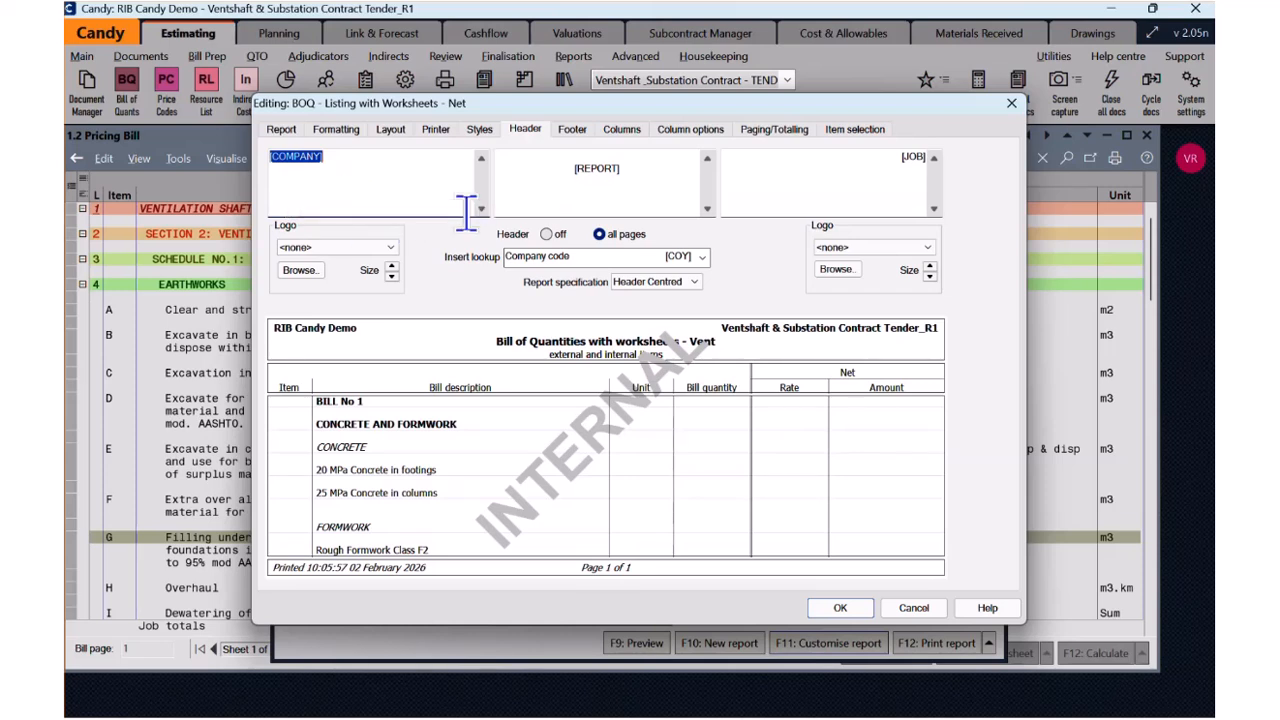
click(704, 258)
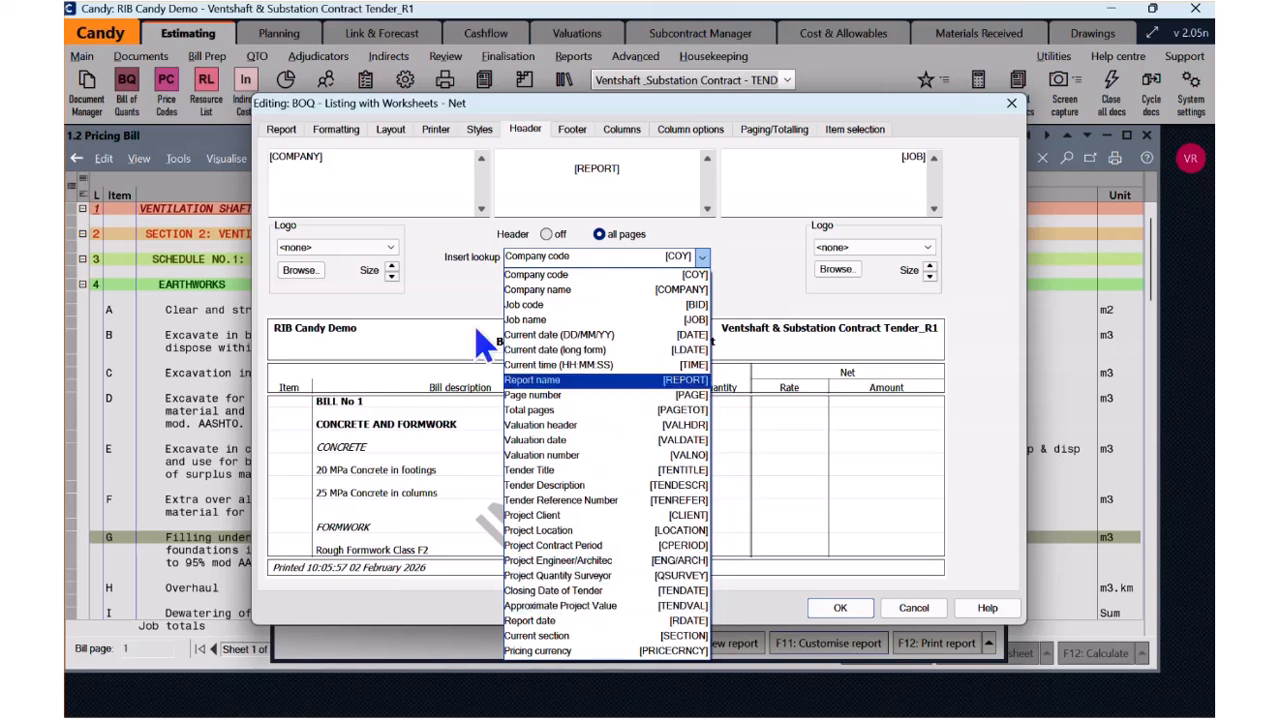
click(452, 254)
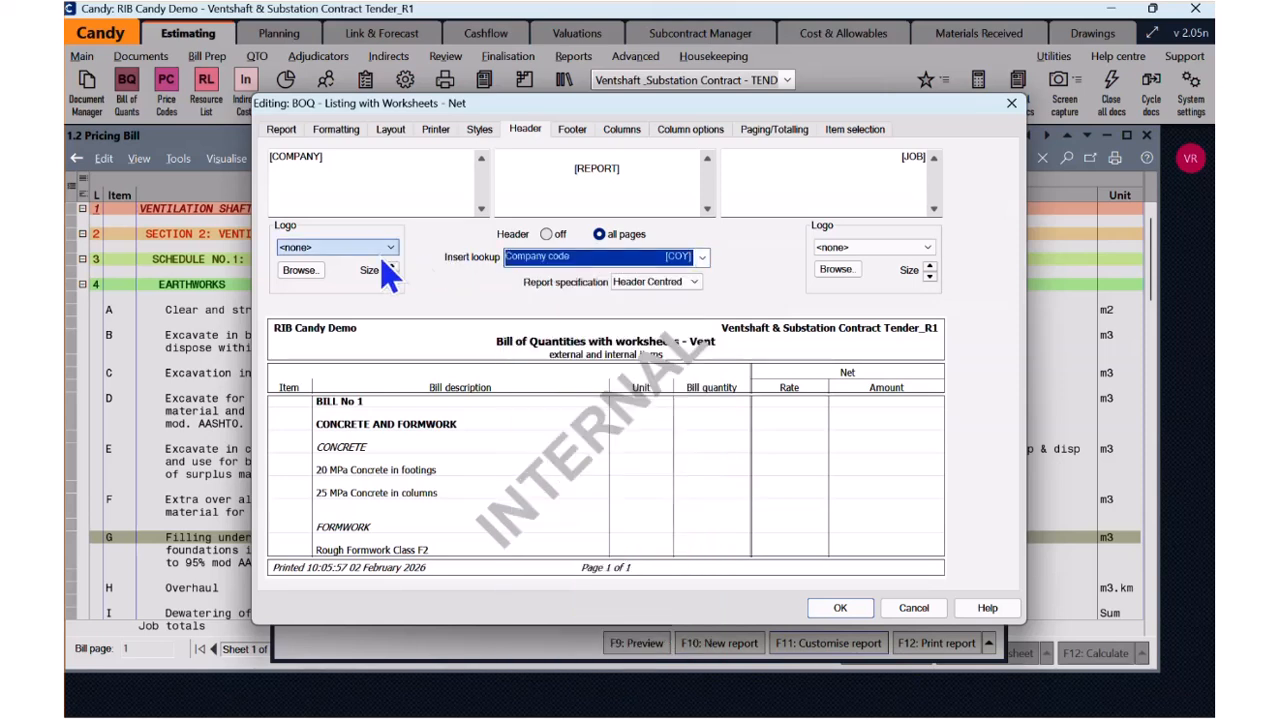
click(299, 272)
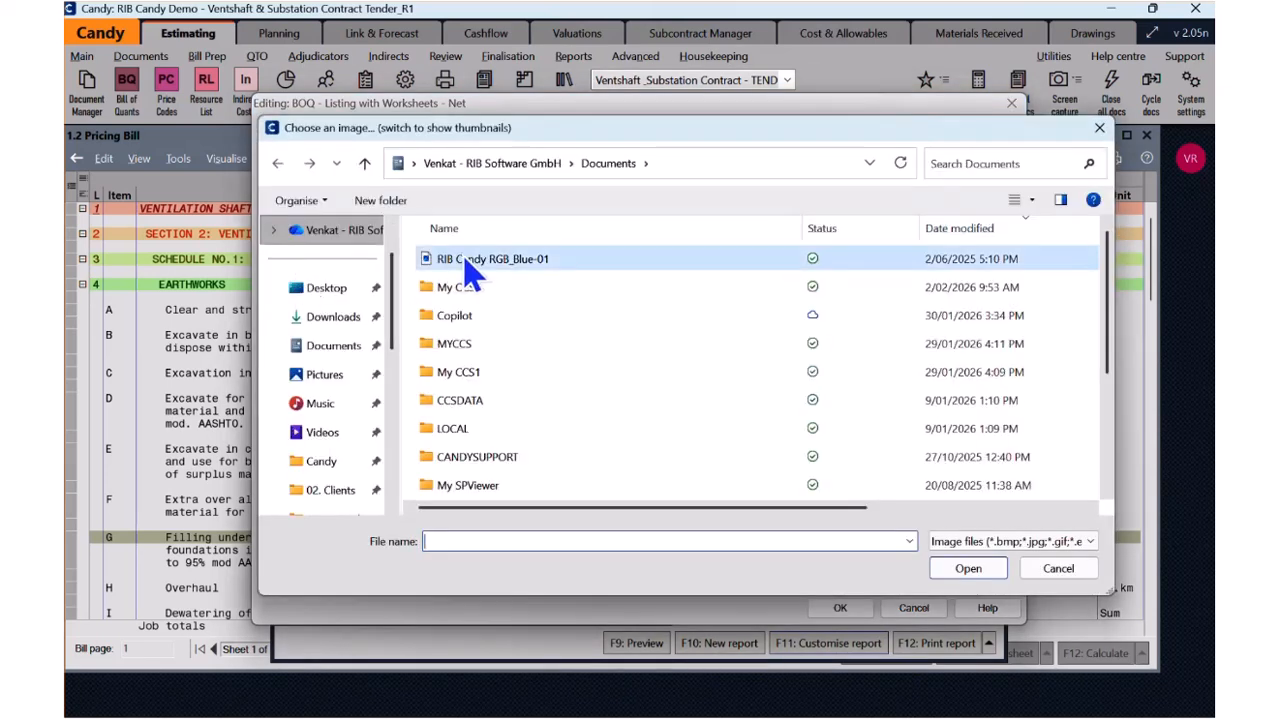
double_click(466, 264)
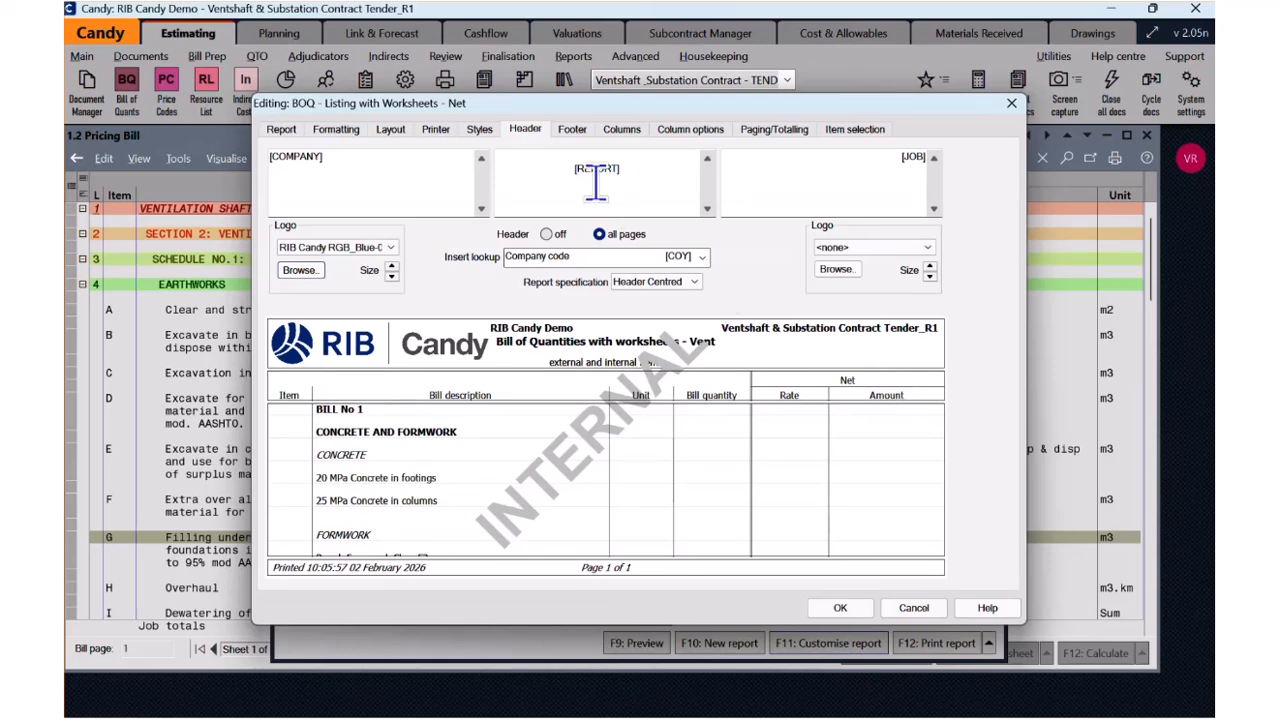
click(580, 138)
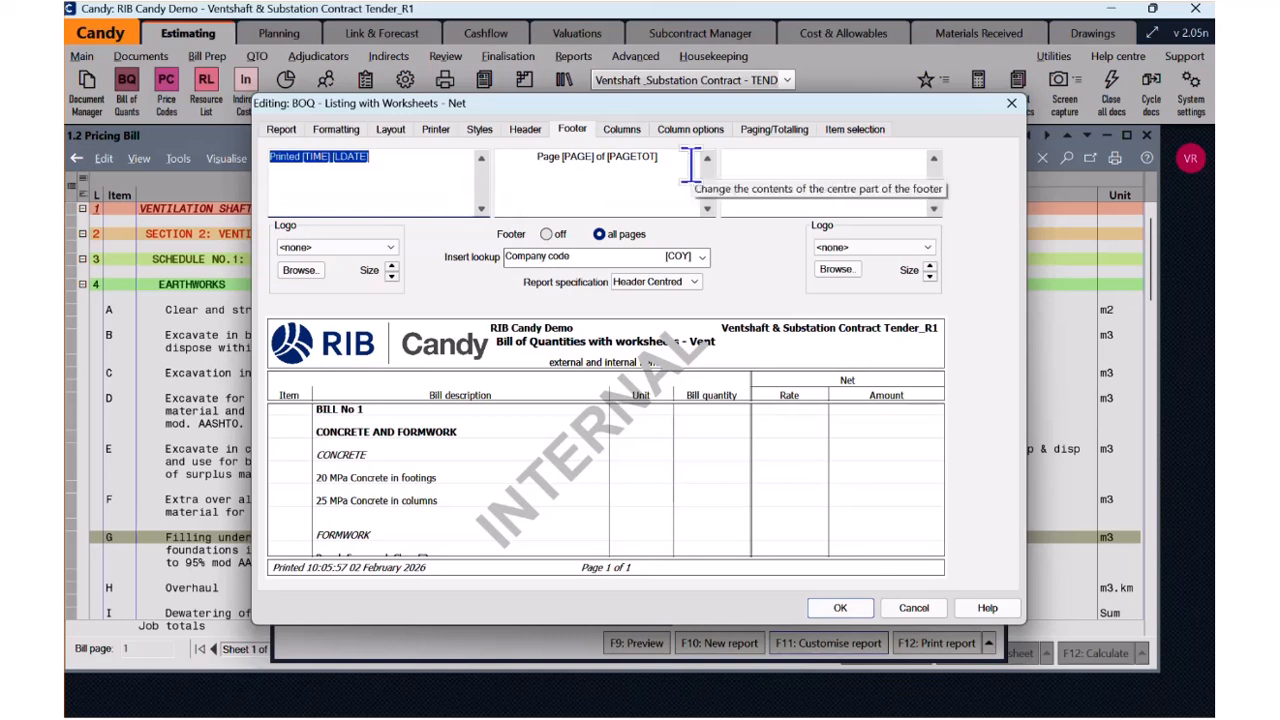
Step: Browse the available report columns by category and add the Bill Items column 2.9 Attributes to the selected columns
click(625, 132)
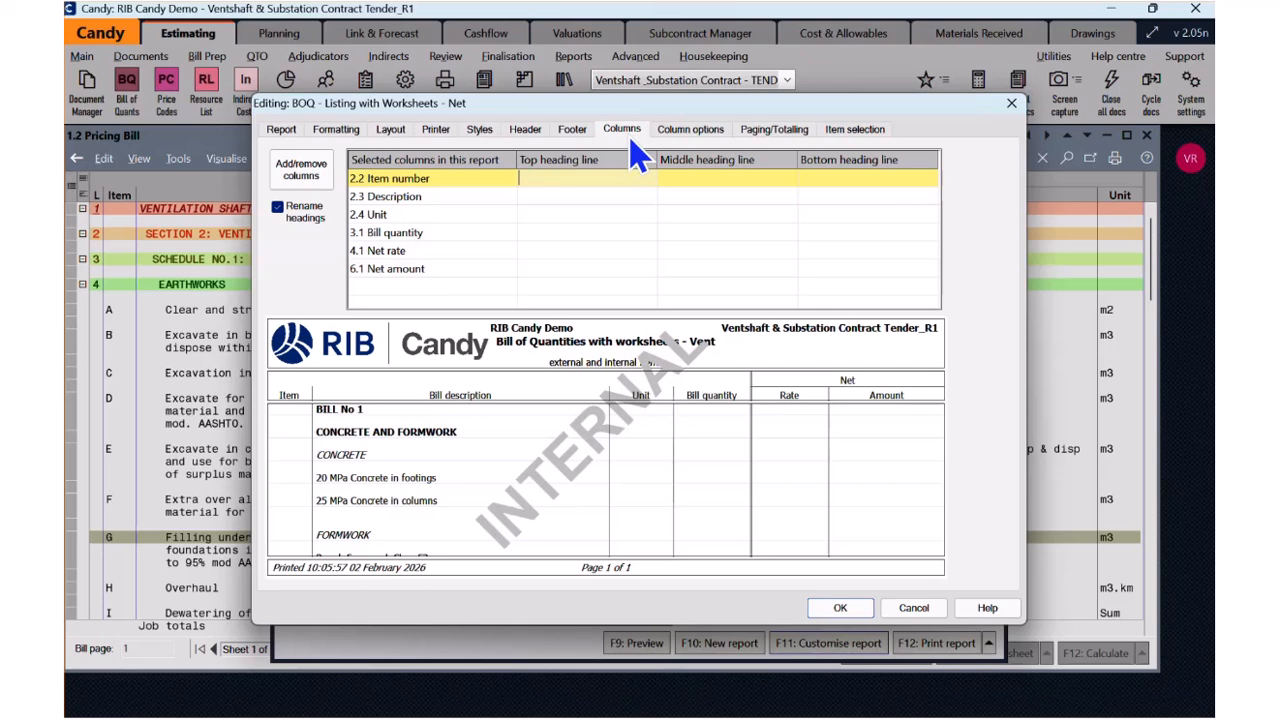
click(320, 174)
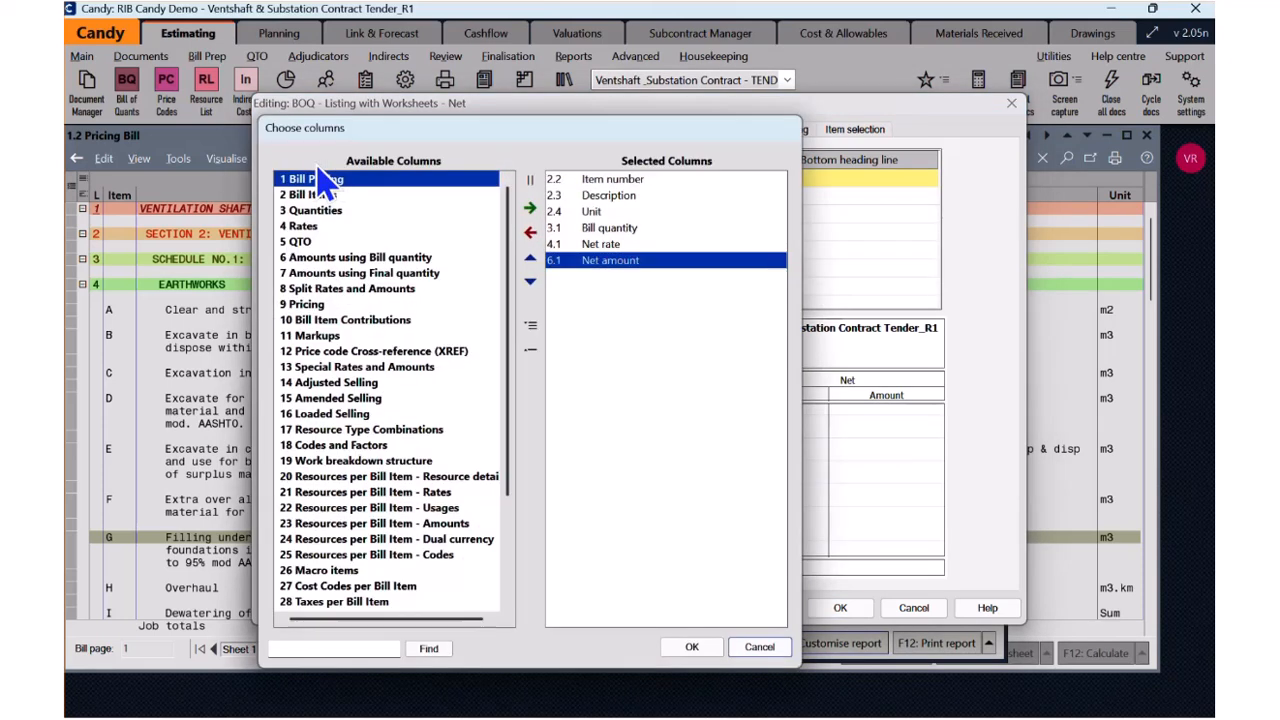
double_click(314, 227)
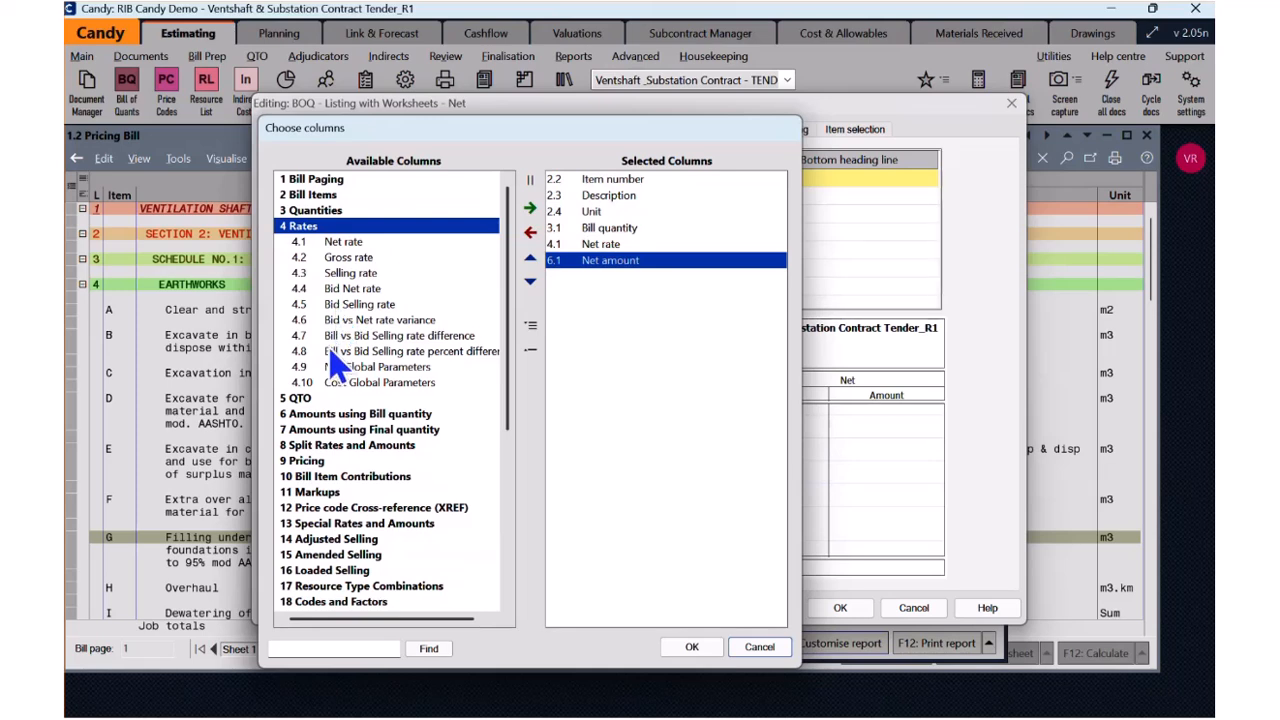
double_click(305, 398)
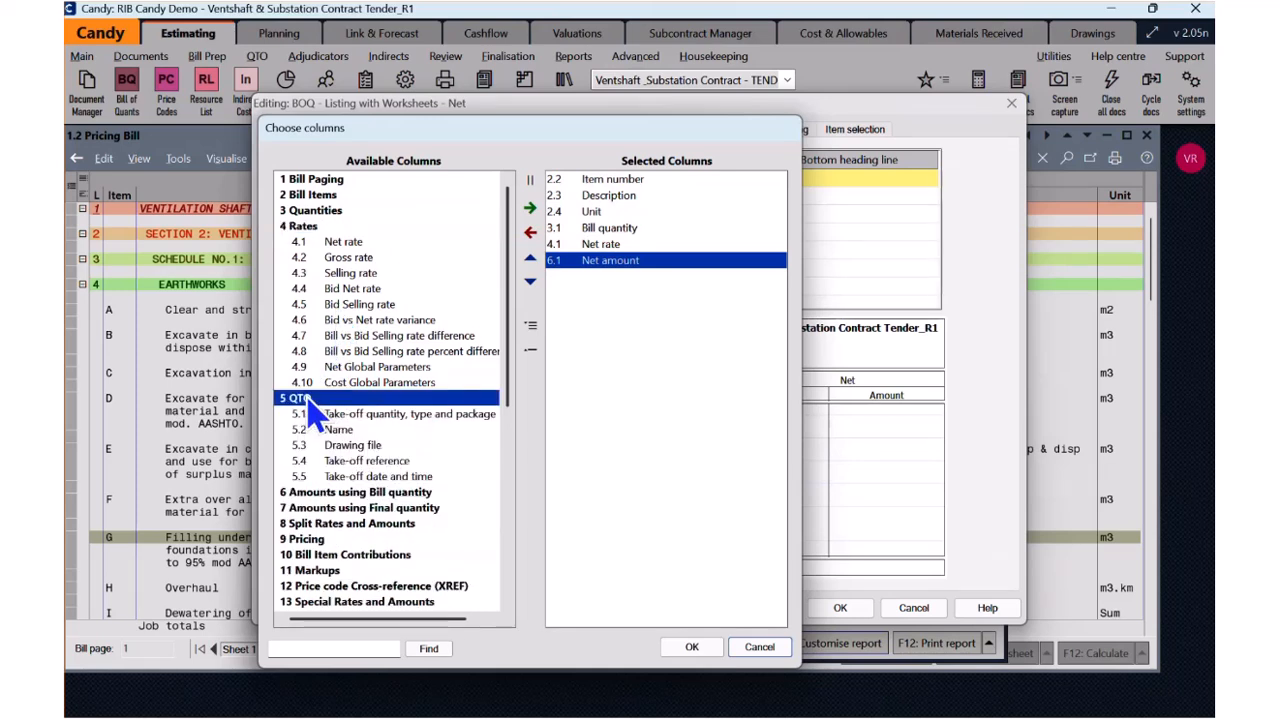
double_click(323, 182)
double_click(318, 242)
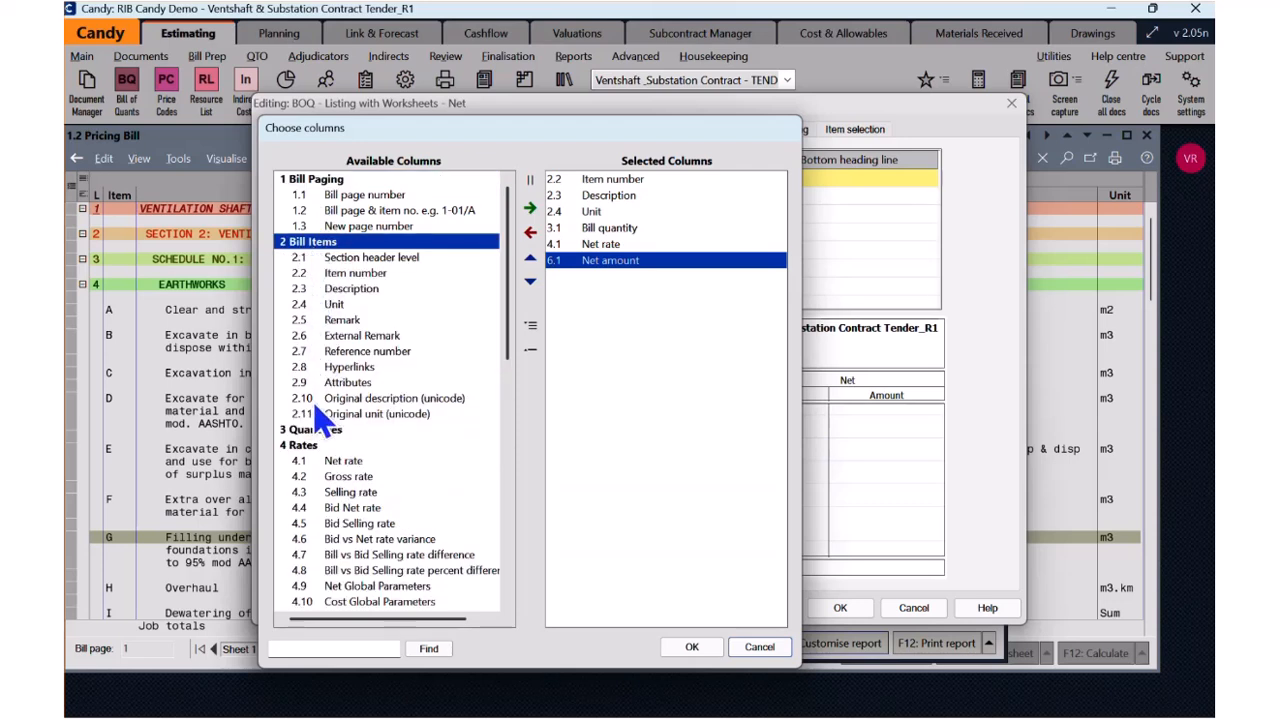
double_click(311, 434)
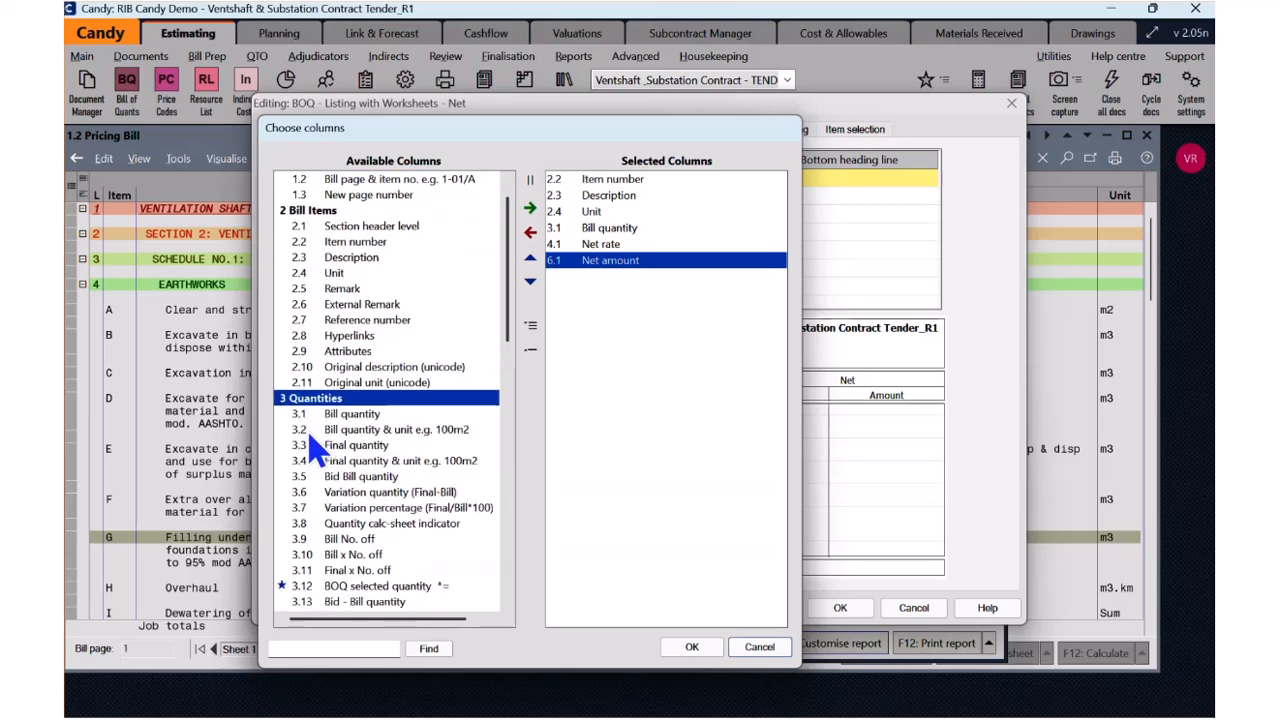
double_click(348, 353)
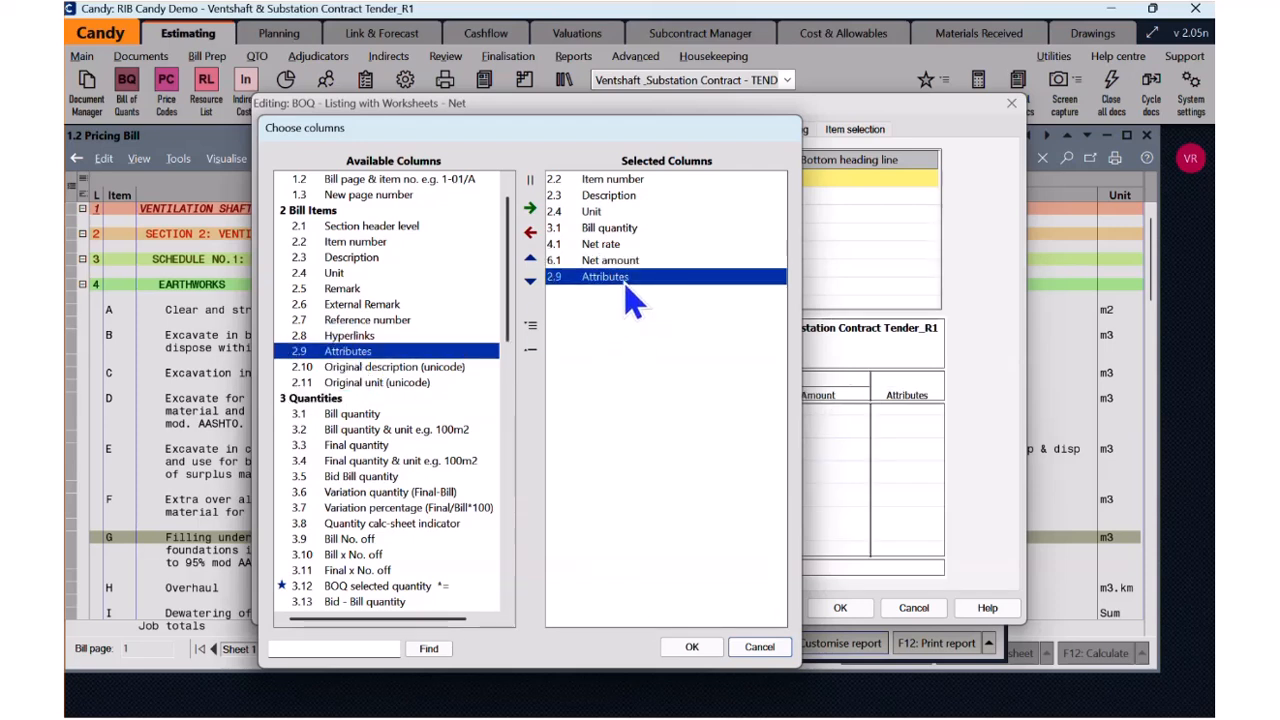
Step: Try moving the Attributes column up three places in the selected columns and return it to the end
click(530, 258)
click(530, 258)
click(530, 258)
click(531, 281)
click(531, 281)
click(531, 281)
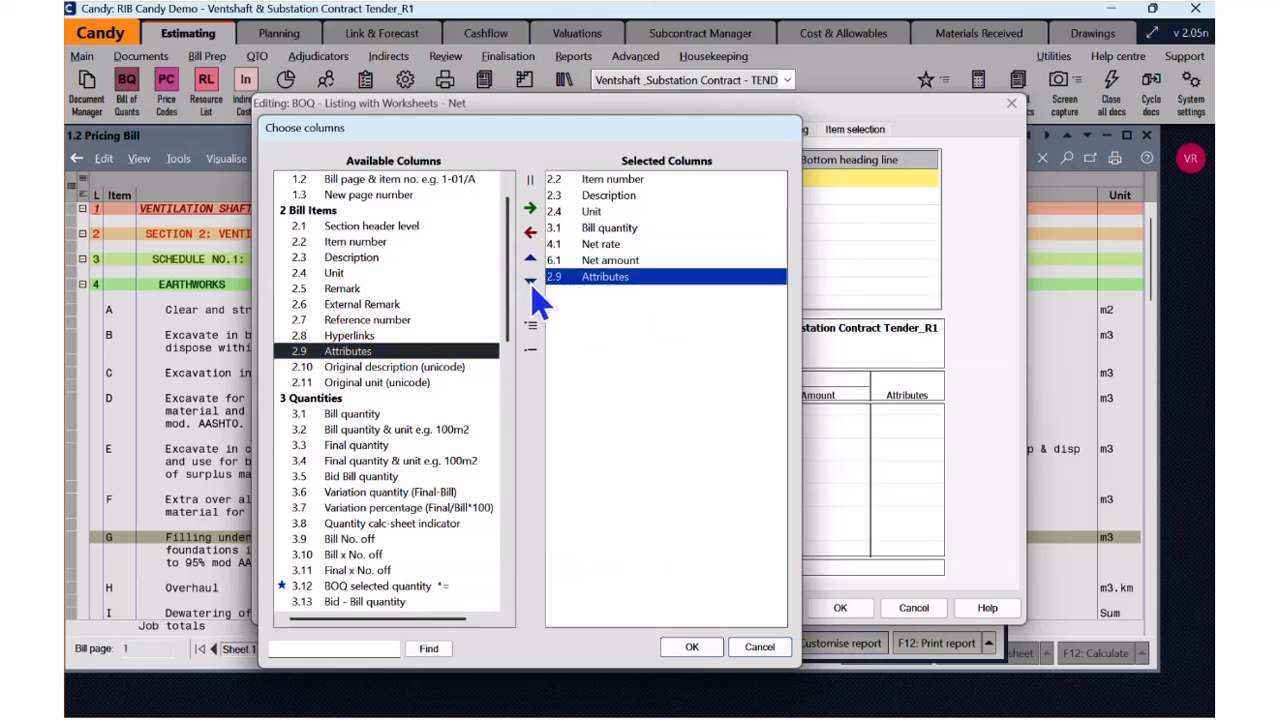
Step: Insert a double vertical line after the Net amount column and accept the column selection
click(617, 261)
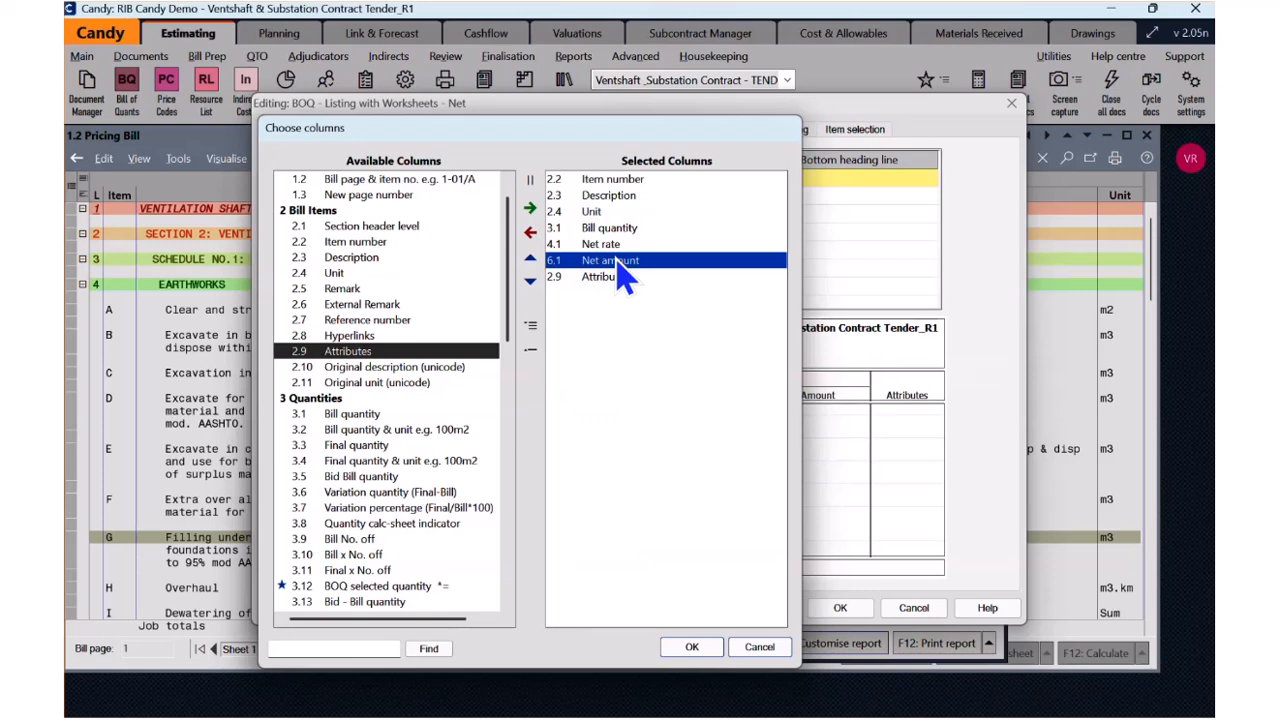
click(531, 181)
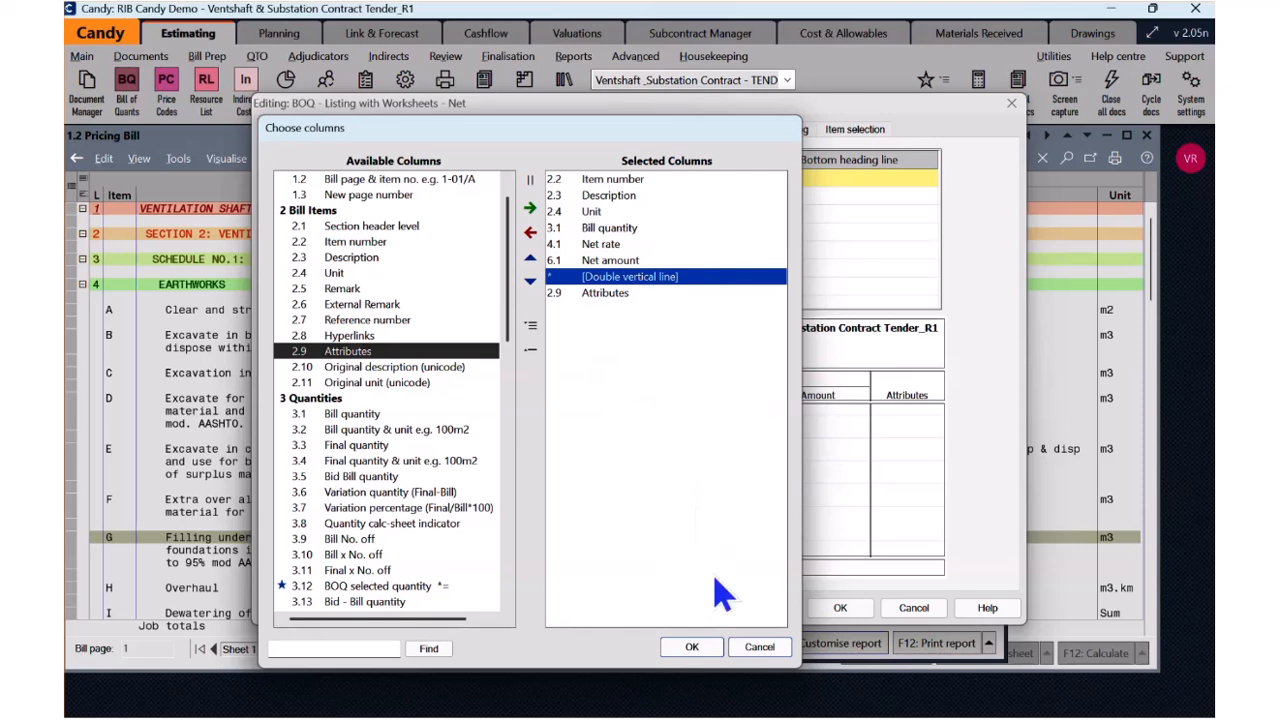
click(692, 647)
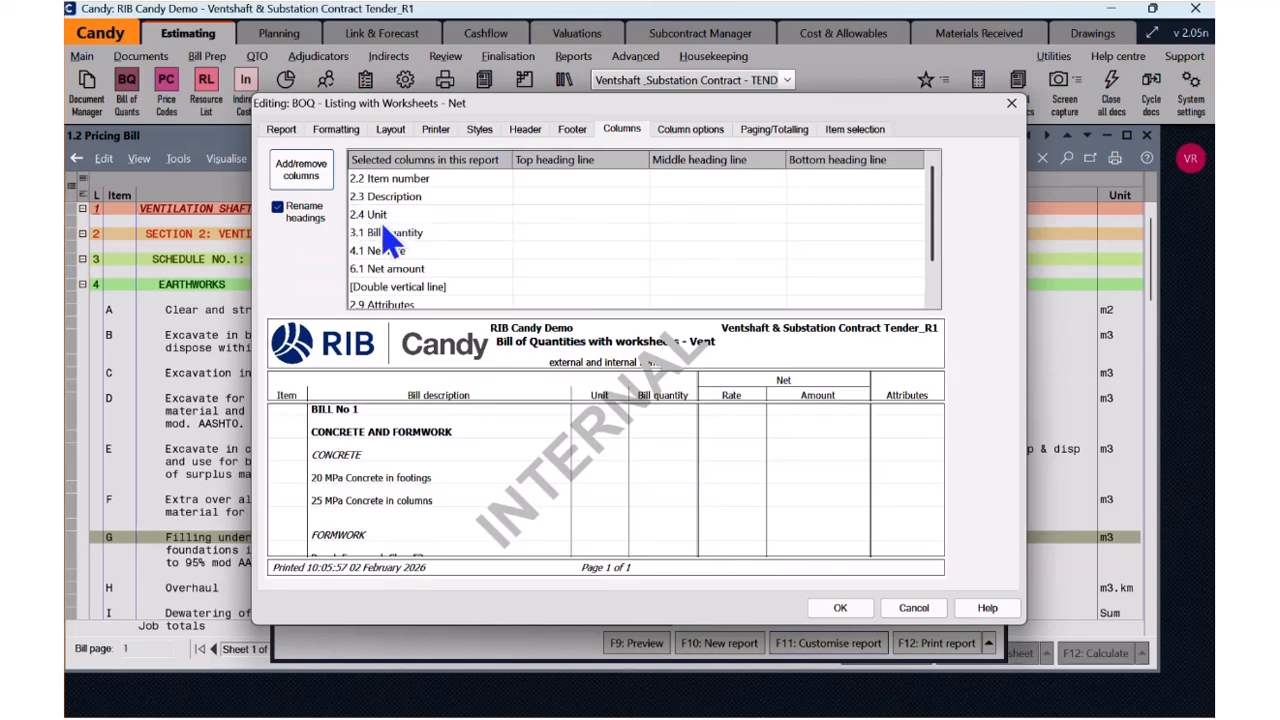
Step: Rename the Unit column by setting its middle heading line to UOM
click(695, 212)
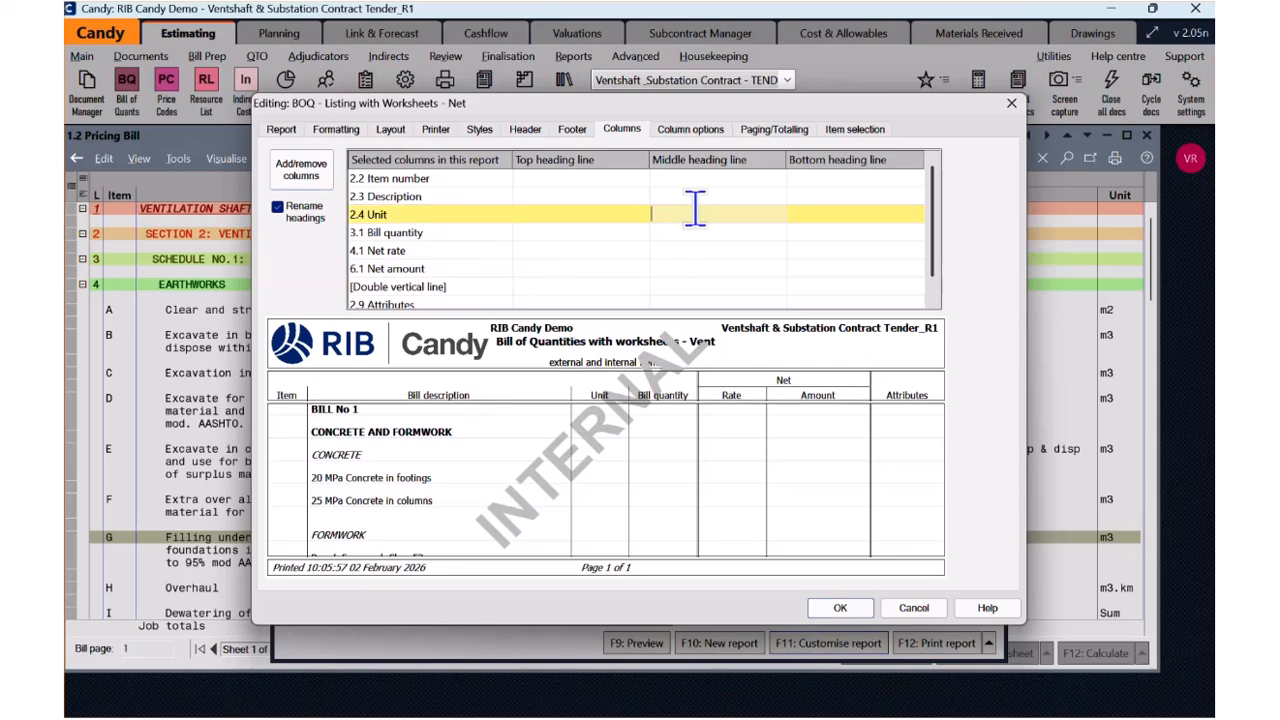
text(uo)
click(808, 232)
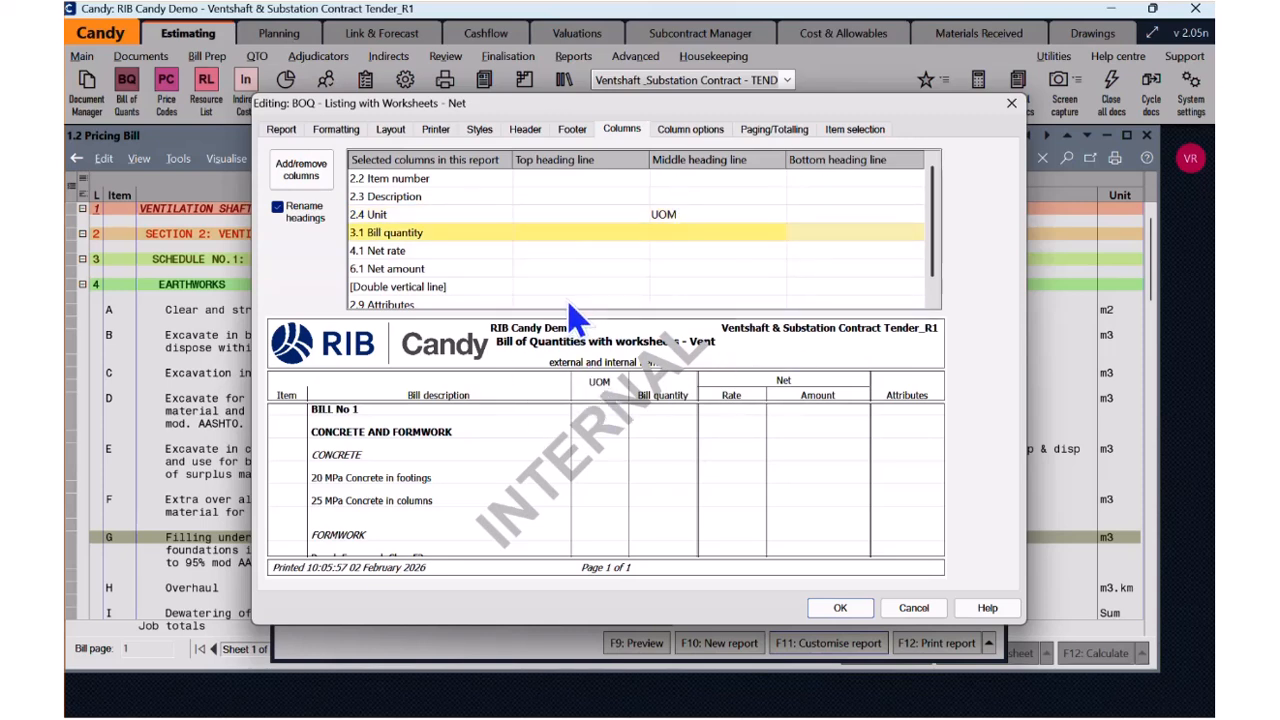
Step: Check the column options, then add the Split Rates and Amounts column 8.6 Net Split amounts to the selected columns
click(692, 135)
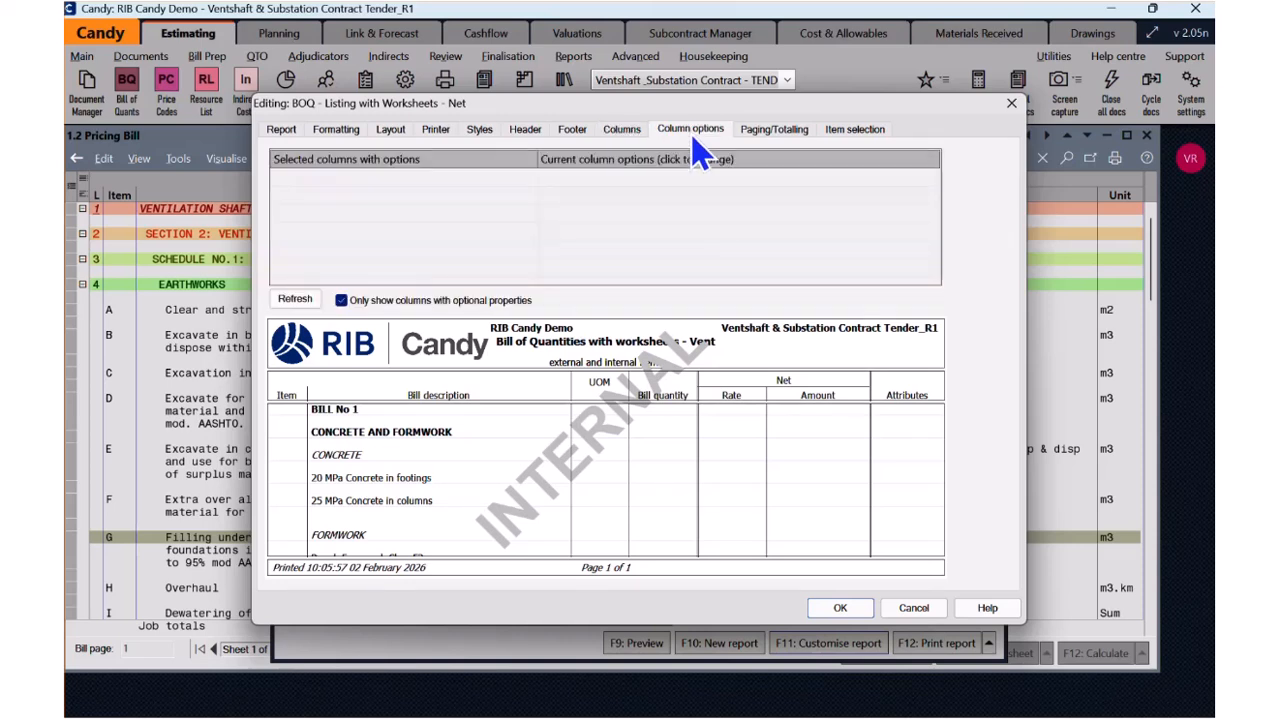
click(295, 299)
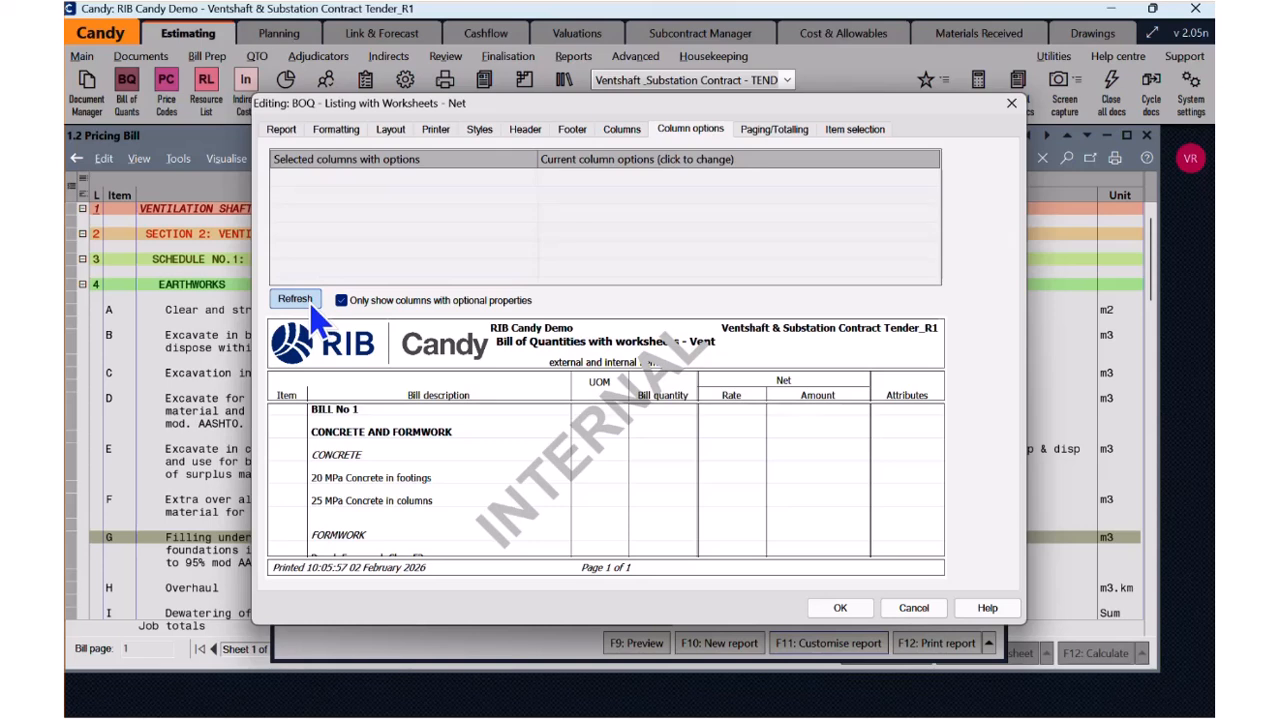
click(625, 130)
click(300, 172)
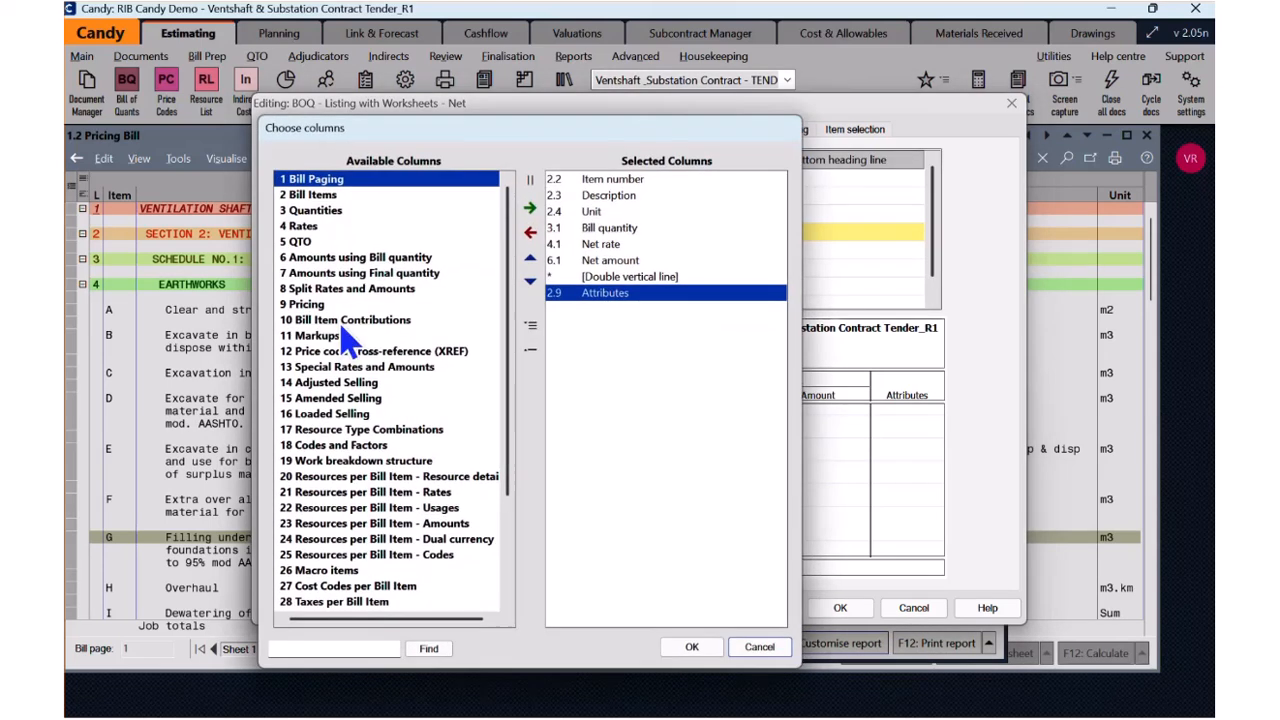
double_click(340, 289)
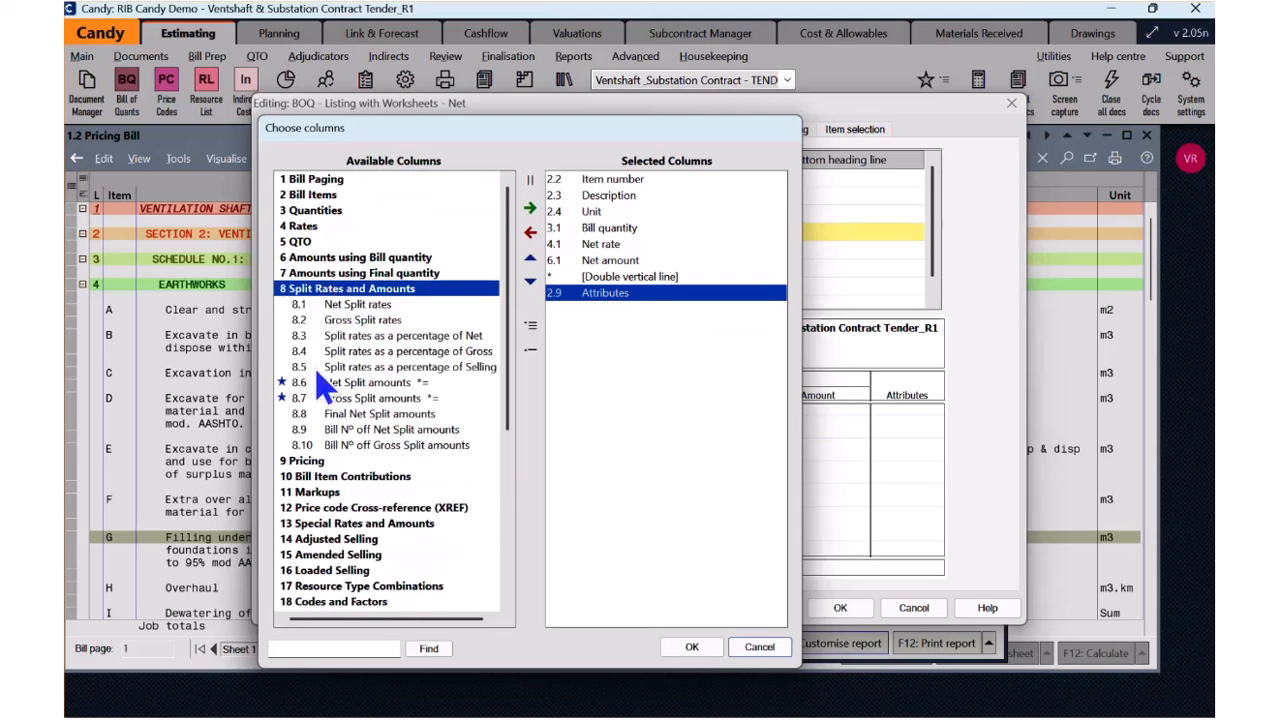
double_click(368, 383)
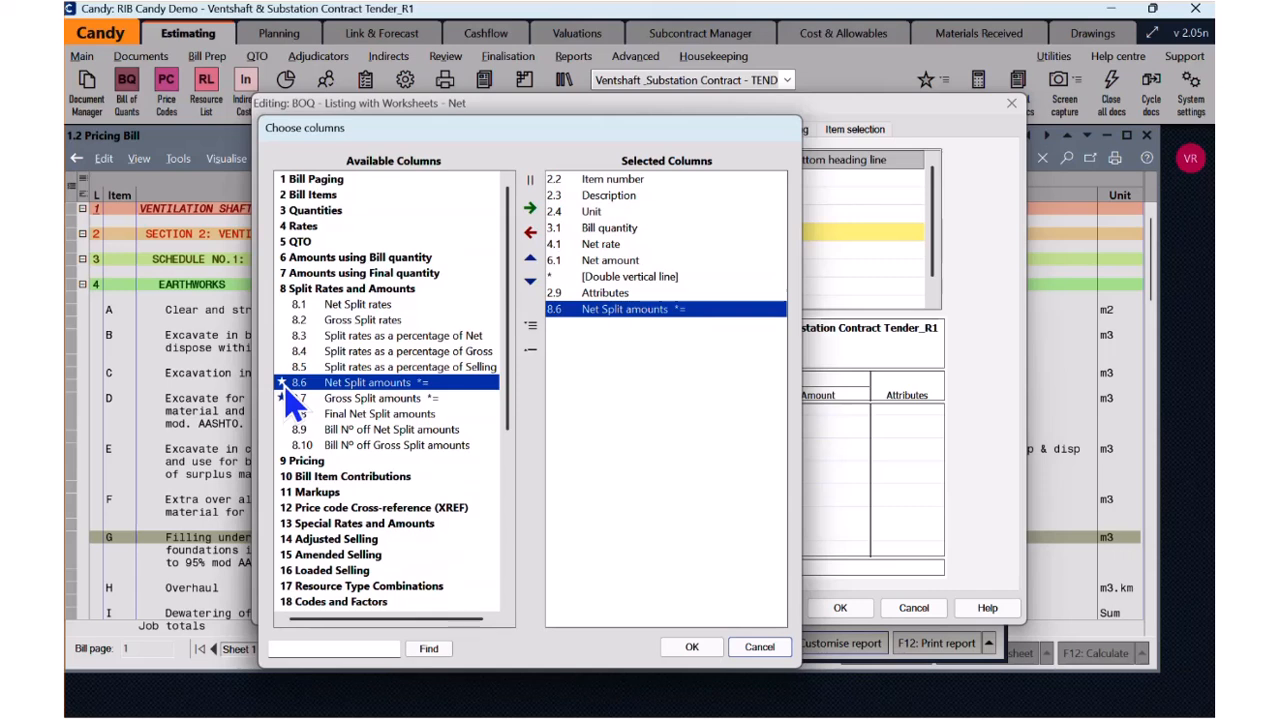
click(695, 648)
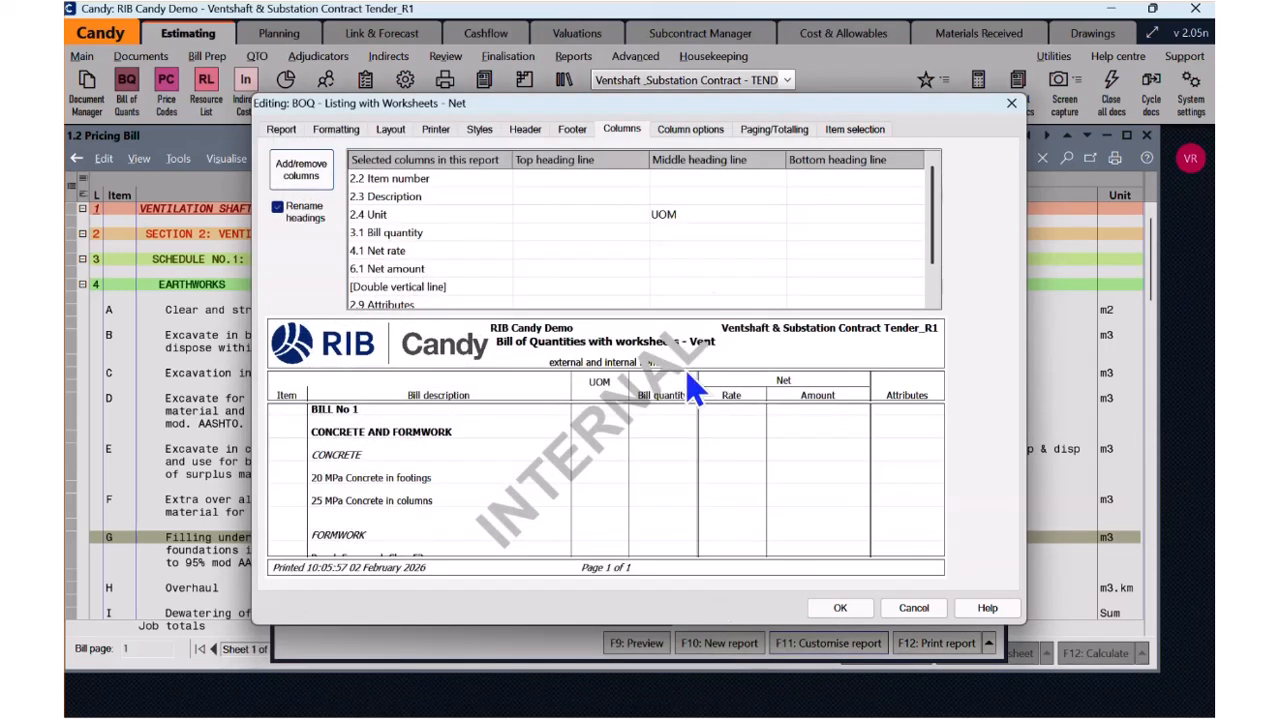
Step: Refresh the column options and view the quantity choices offered for the Net Split amounts column
click(695, 129)
click(295, 299)
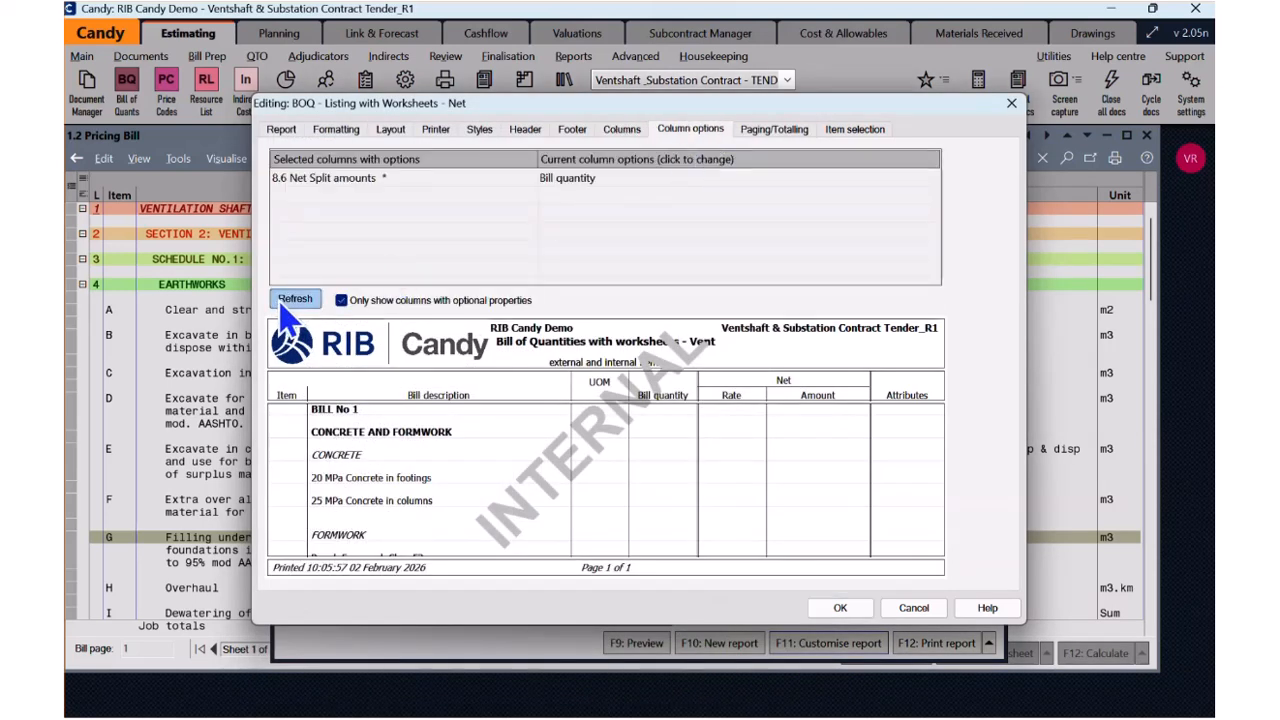
click(566, 182)
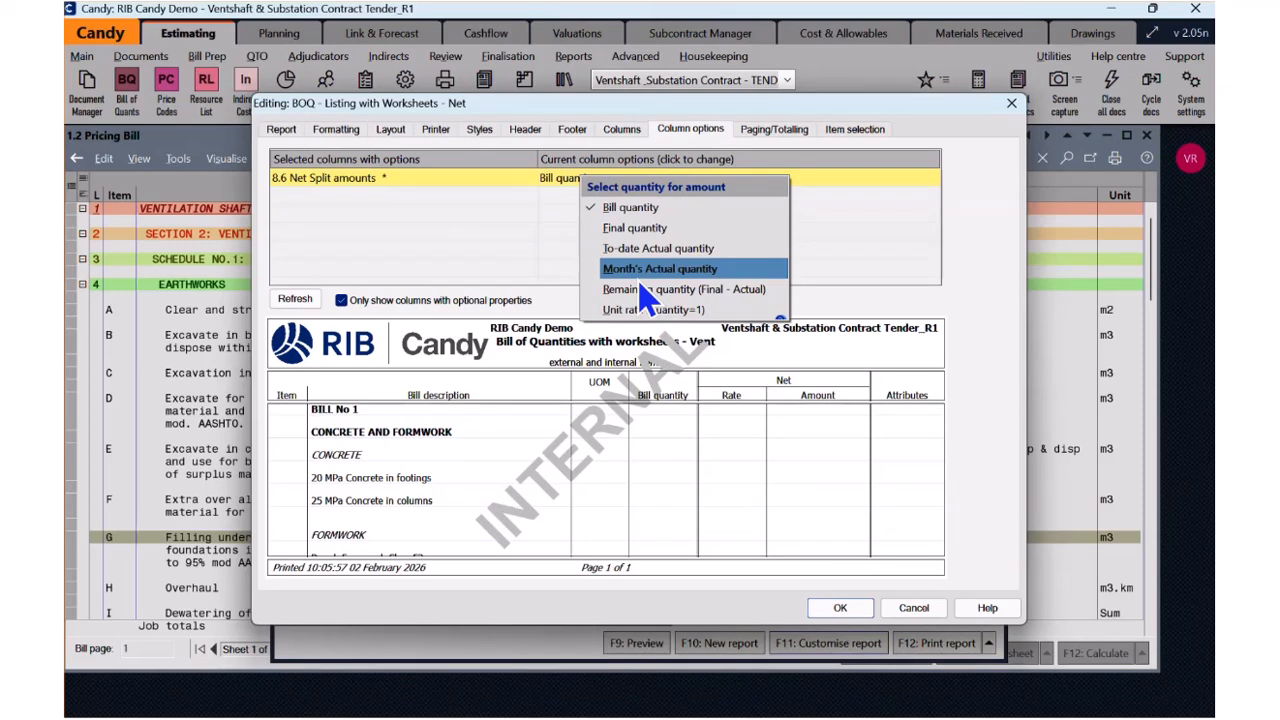
click(630, 131)
click(622, 130)
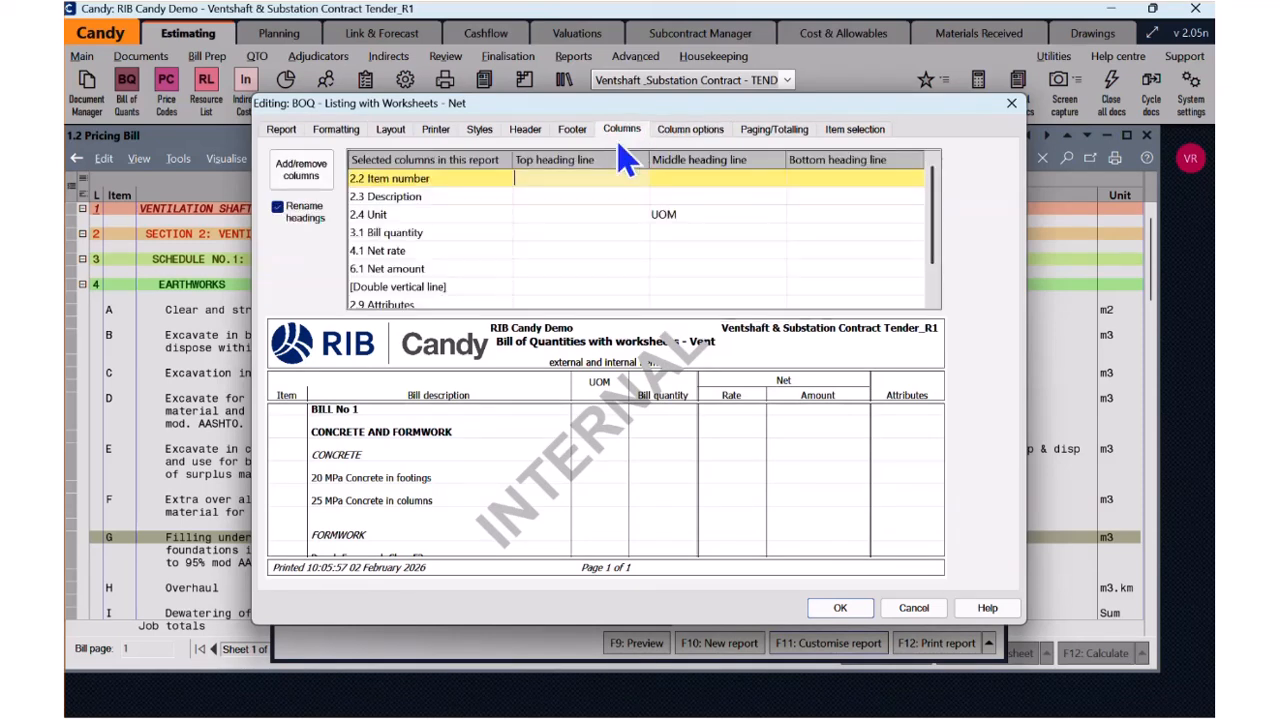
Step: Remove the 8.6 Net Split amounts column from the selected columns and accept the selection
click(312, 183)
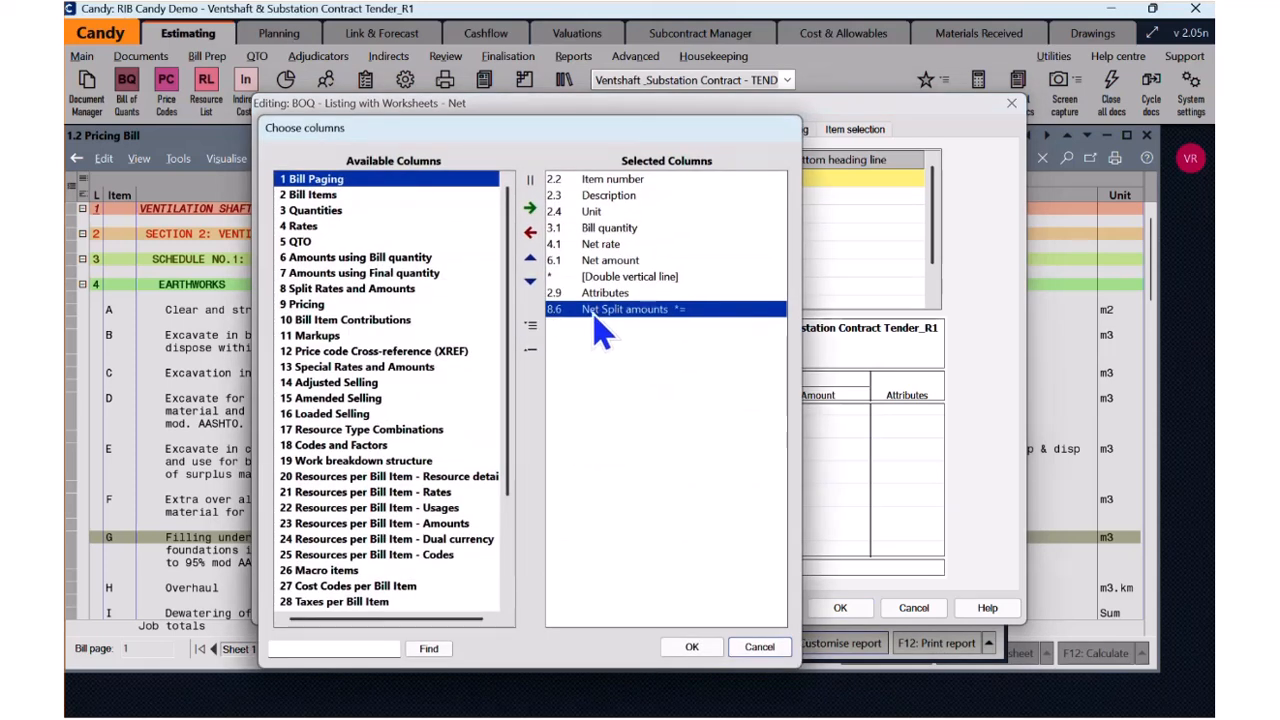
click(530, 232)
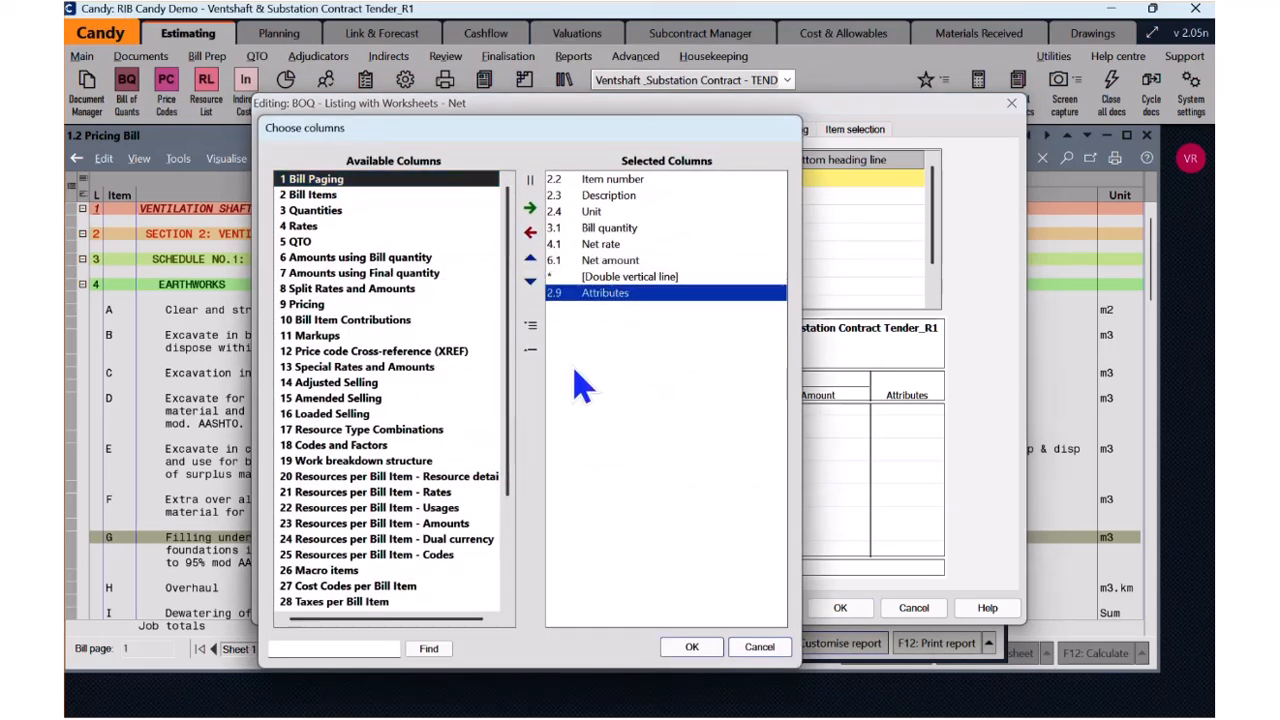
click(691, 647)
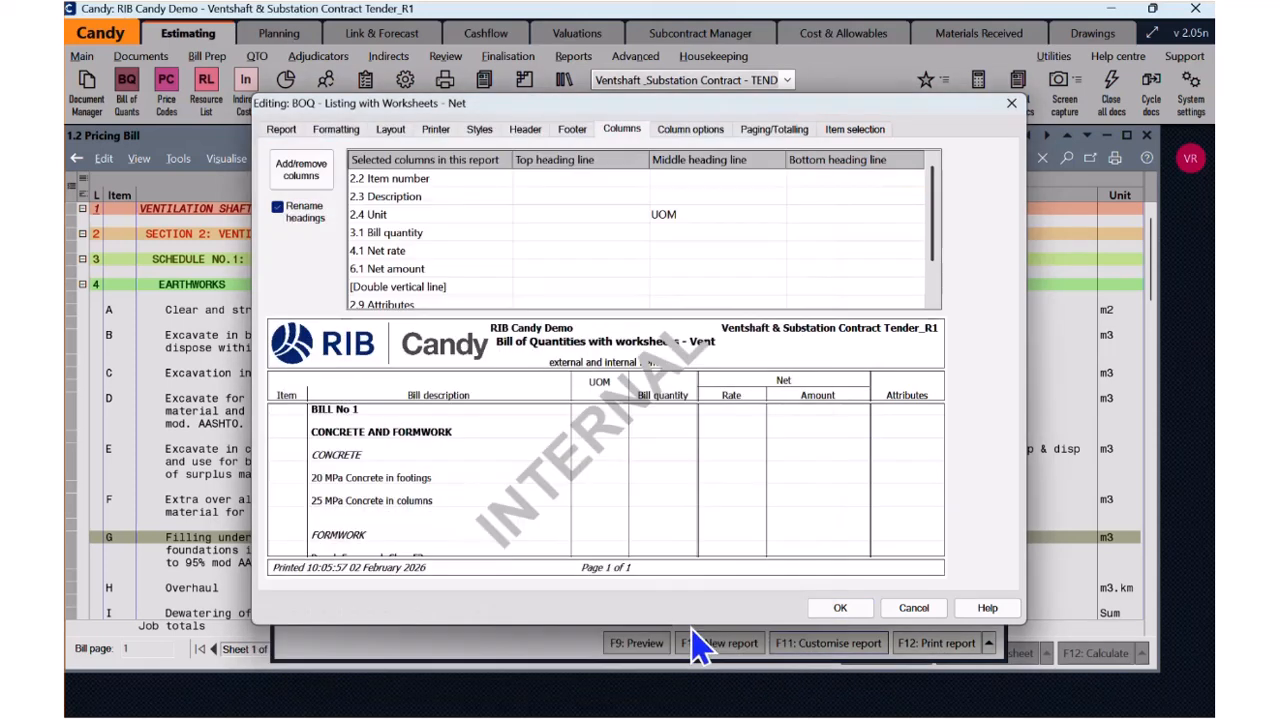
Step: Review the paging and item selection settings, leave the item filter on External and internal items, and accept the report customisation
click(756, 131)
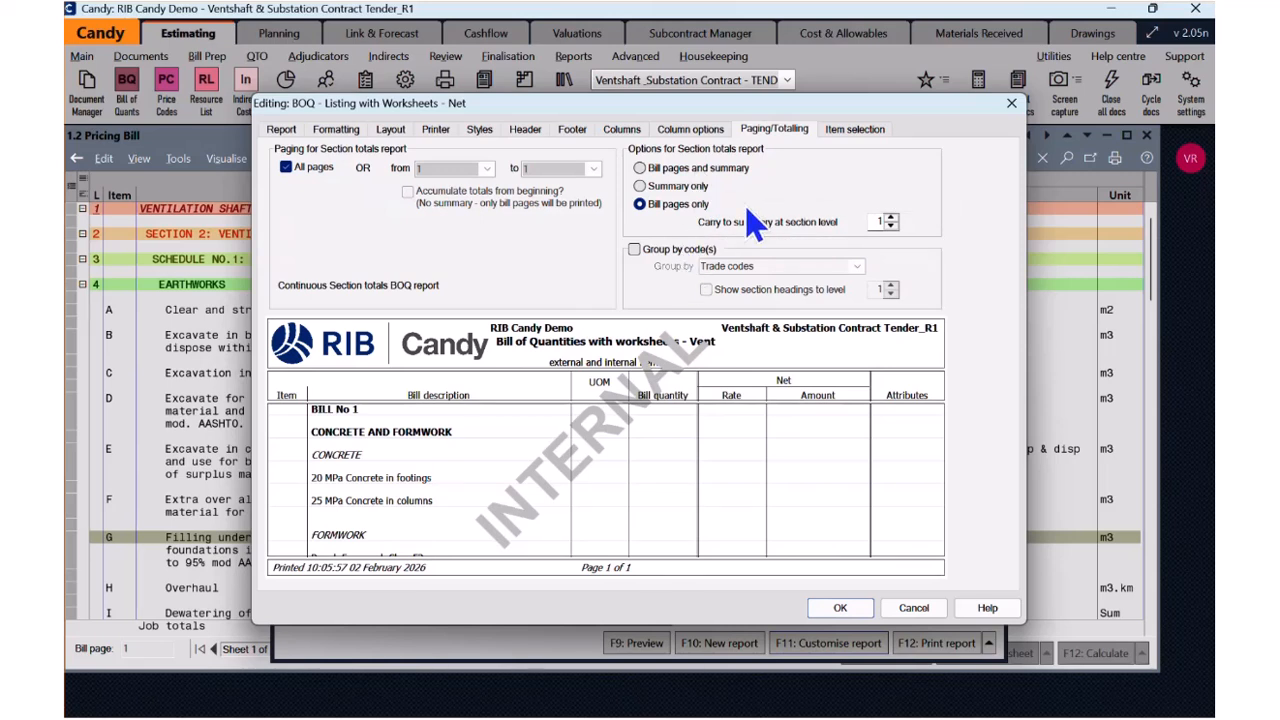
click(856, 137)
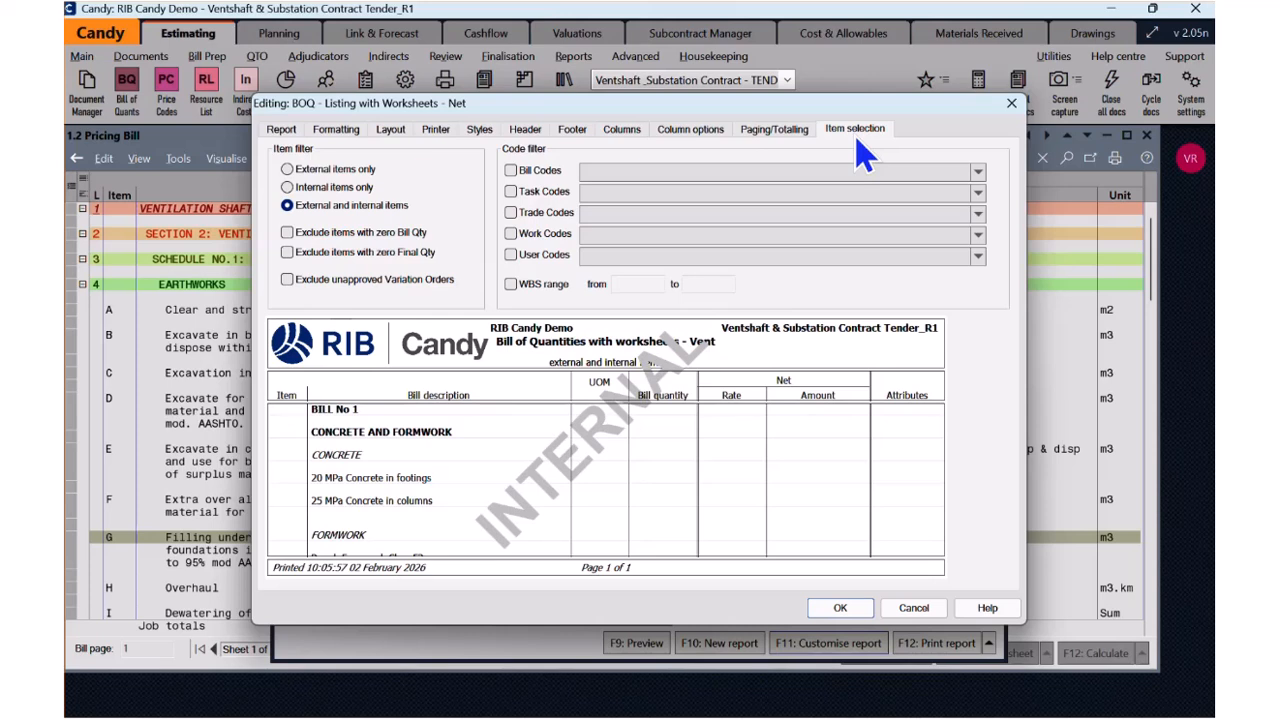
click(335, 170)
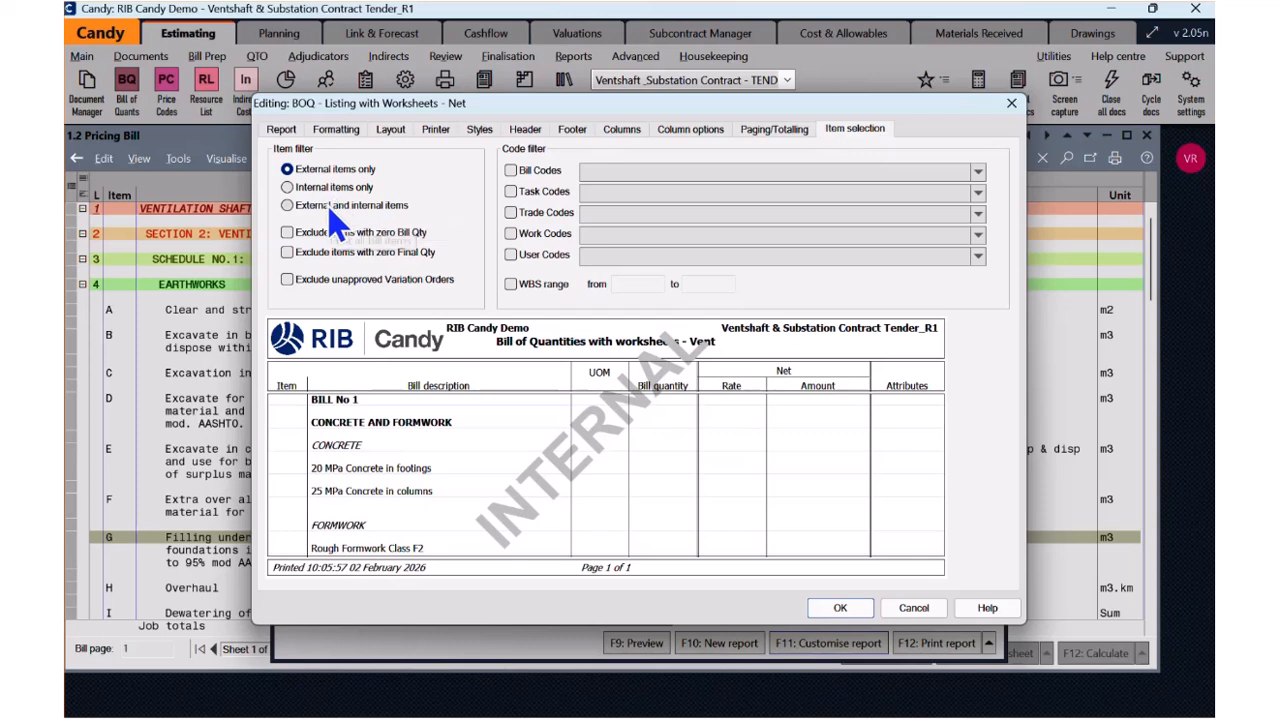
click(334, 207)
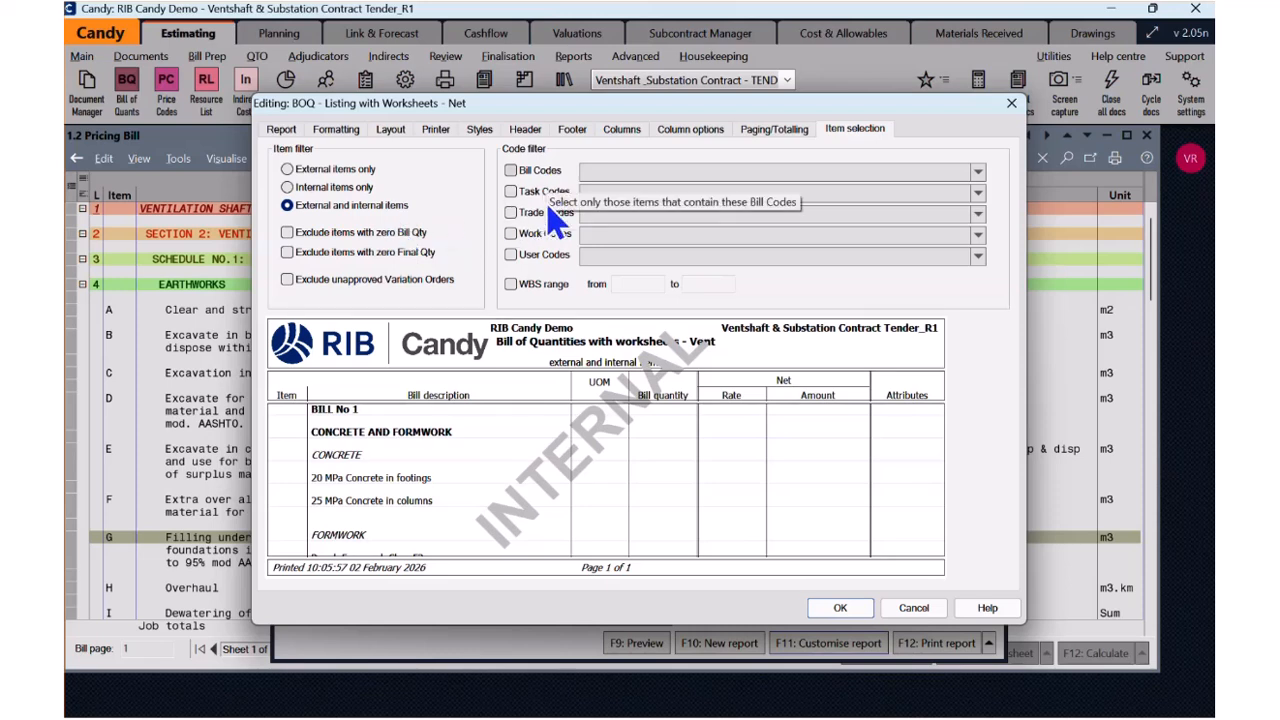
click(838, 610)
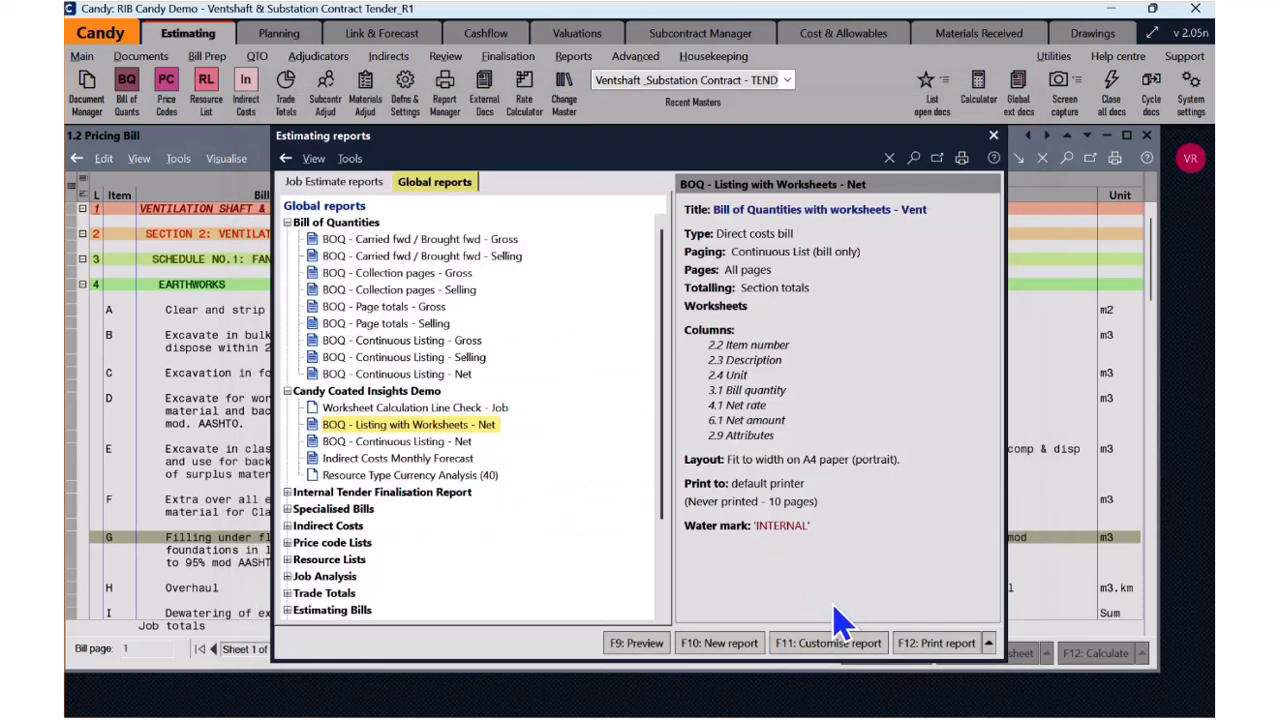
Step: Preview the customised BOQ - Listing with Worksheets - Net report, page through to page 6 at reading size, and close the preview
click(645, 642)
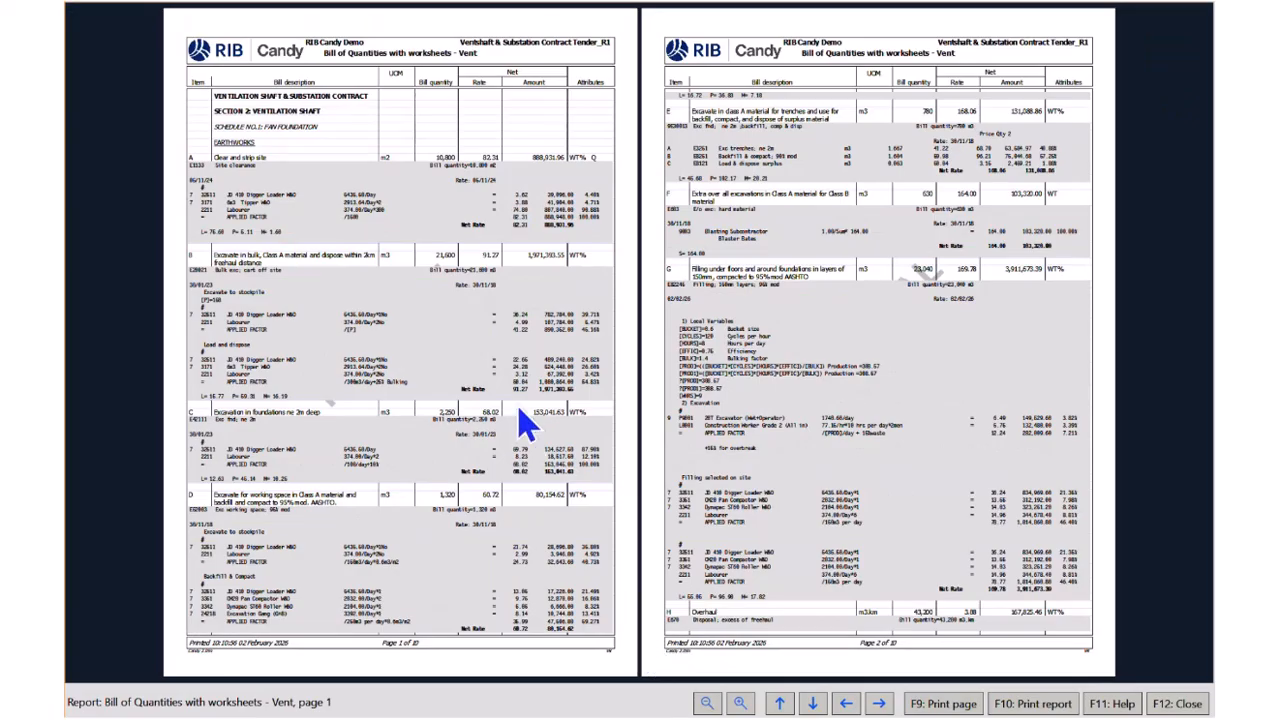
click(365, 318)
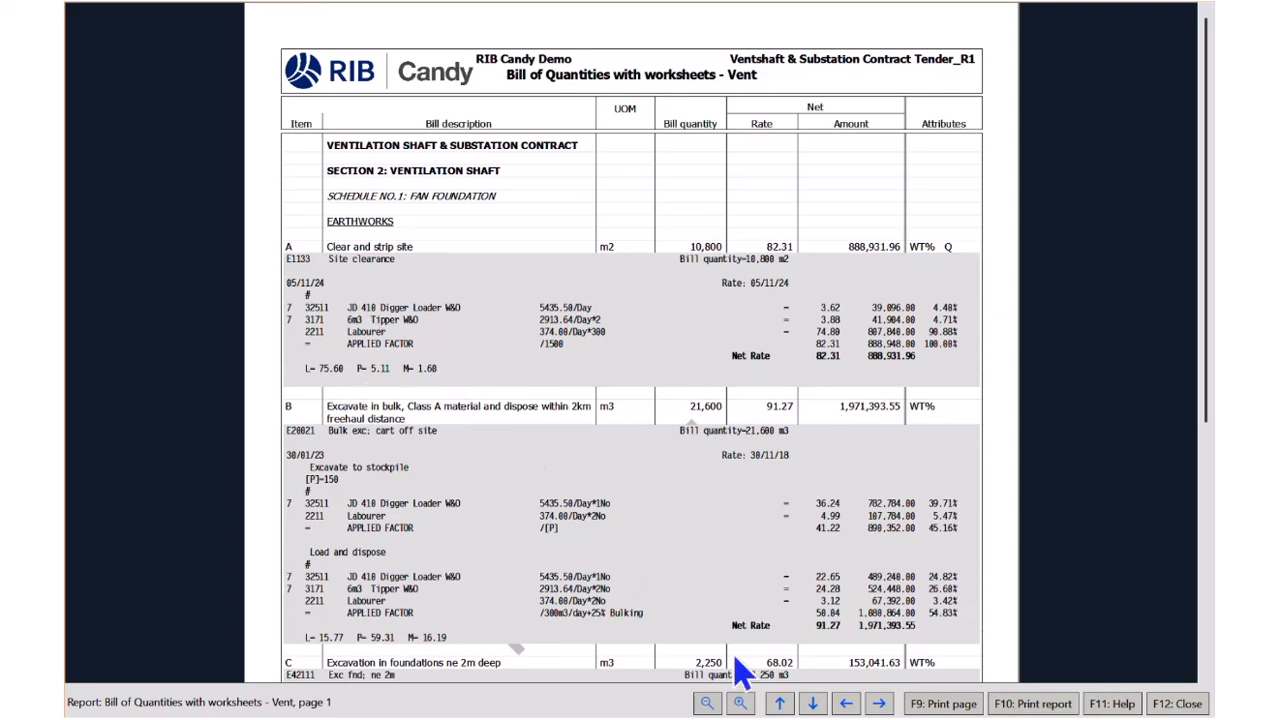
click(884, 704)
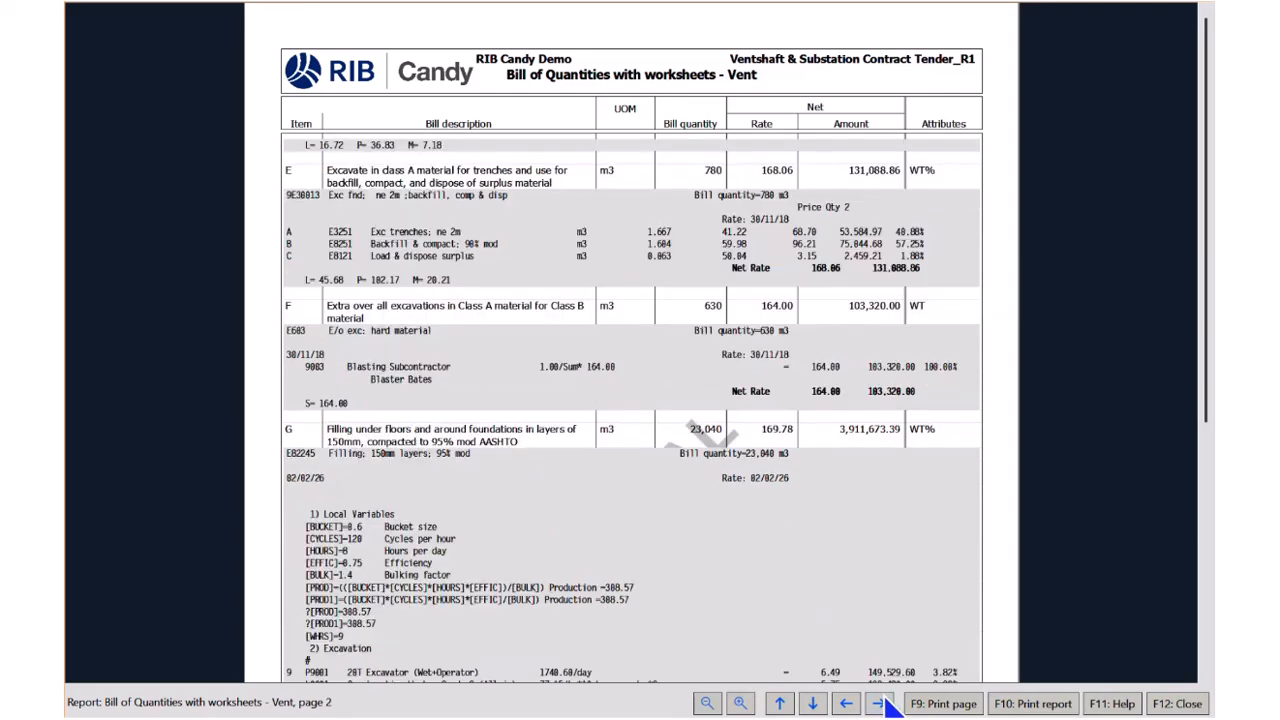
click(880, 704)
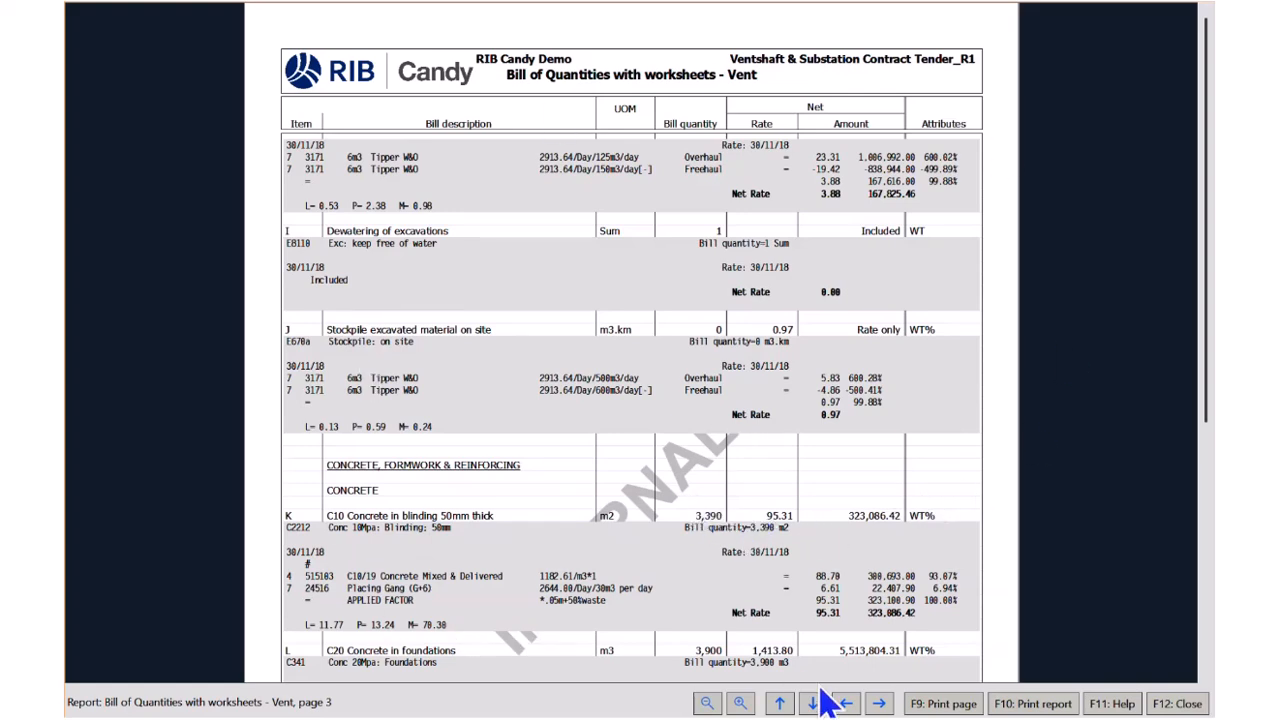
click(880, 704)
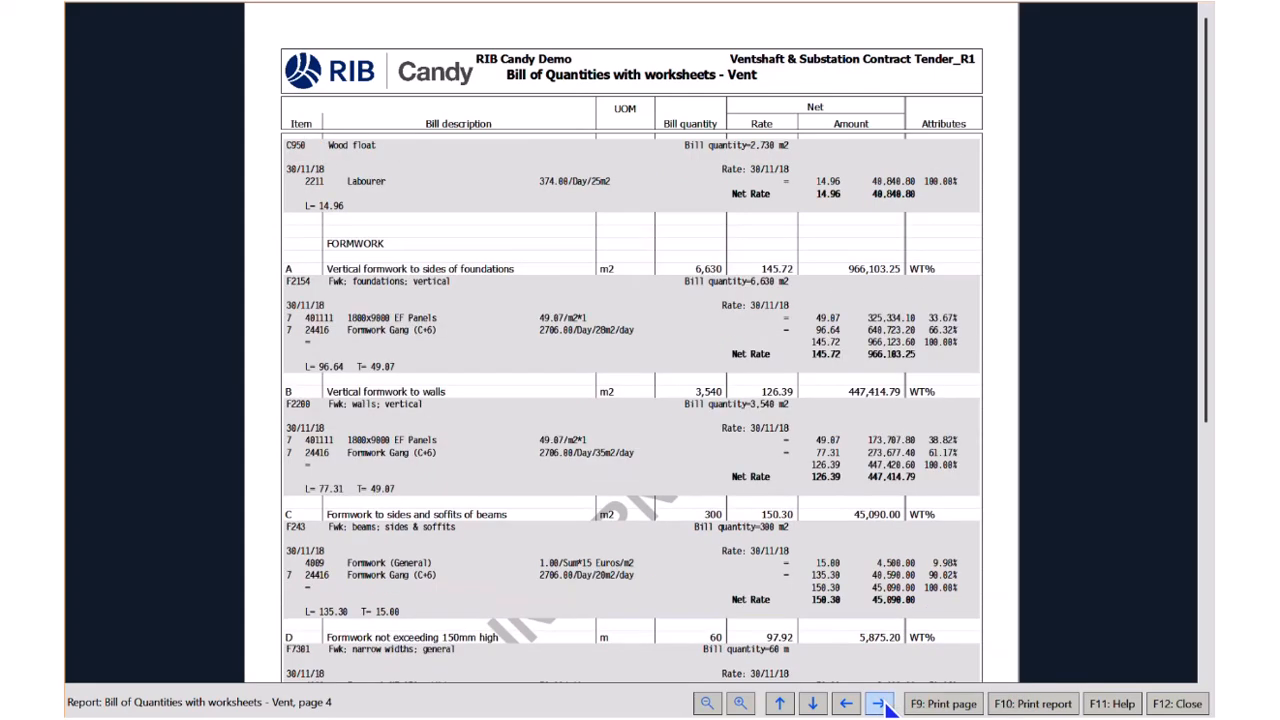
click(880, 704)
click(880, 704)
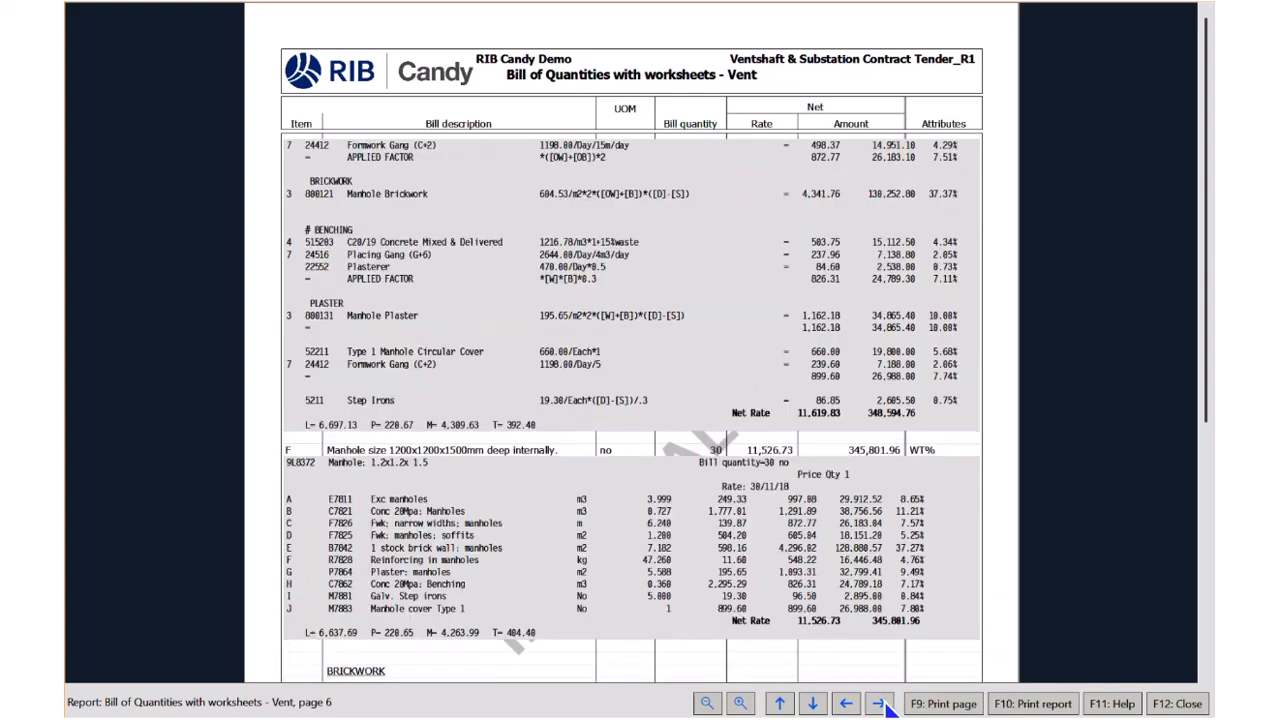
click(1194, 706)
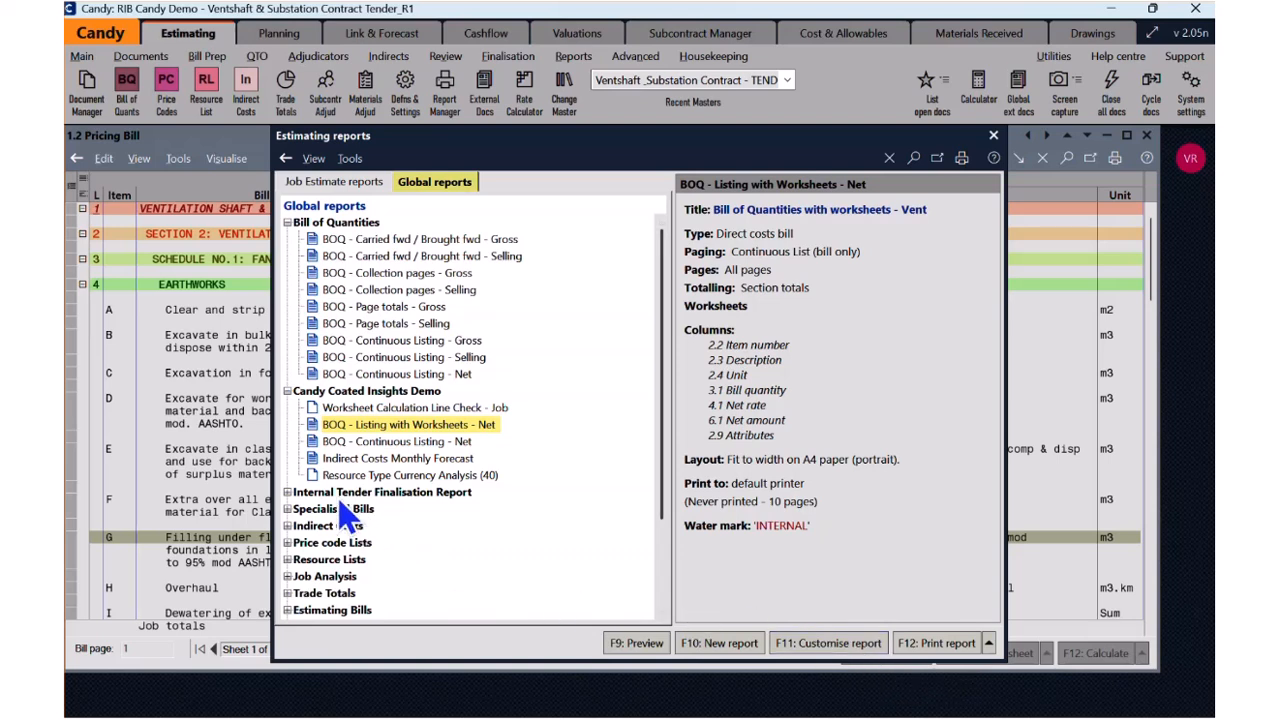
Step: Expand the Internal Tender Finalisation Report group and save it as an A4 portrait PDF book in My Documents
click(290, 494)
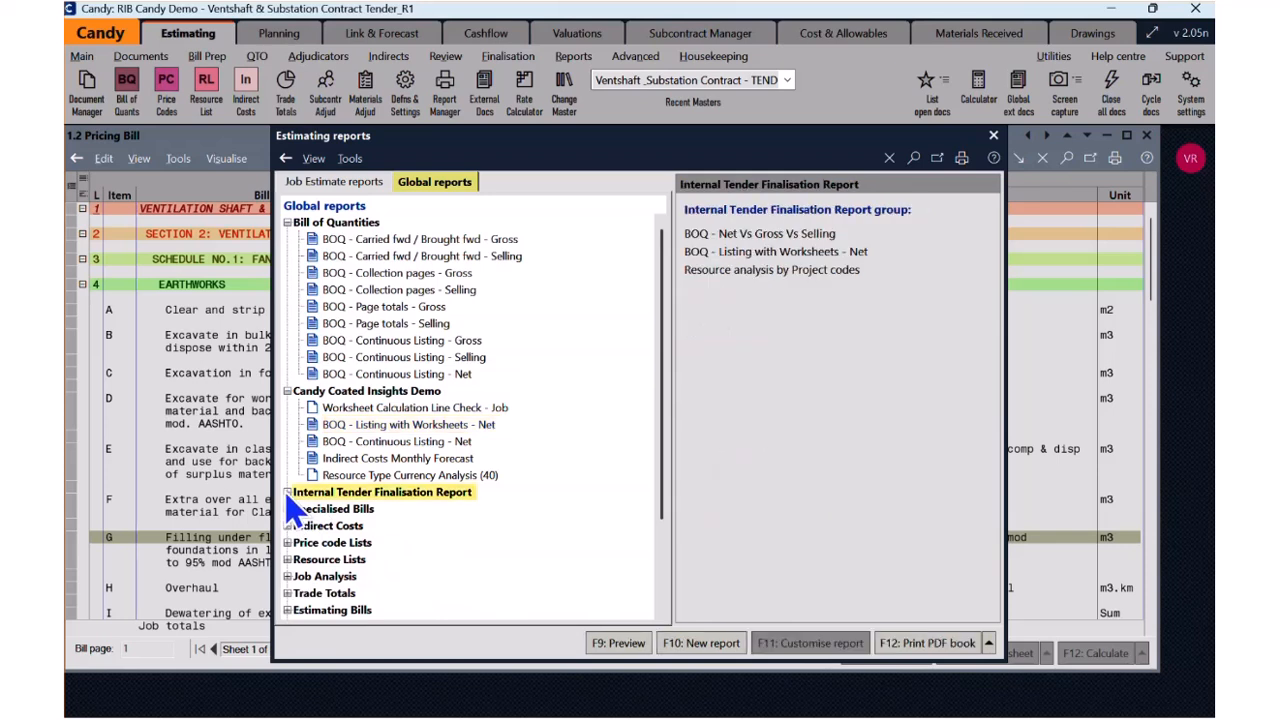
click(288, 493)
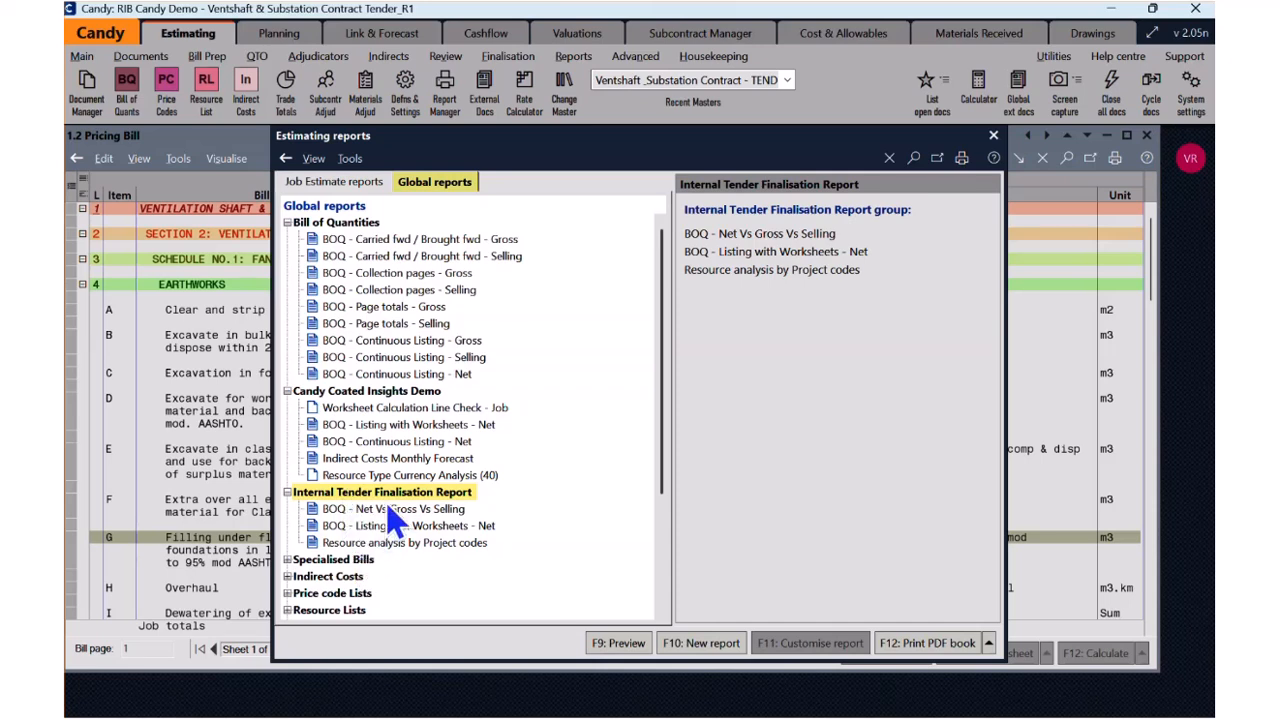
click(931, 646)
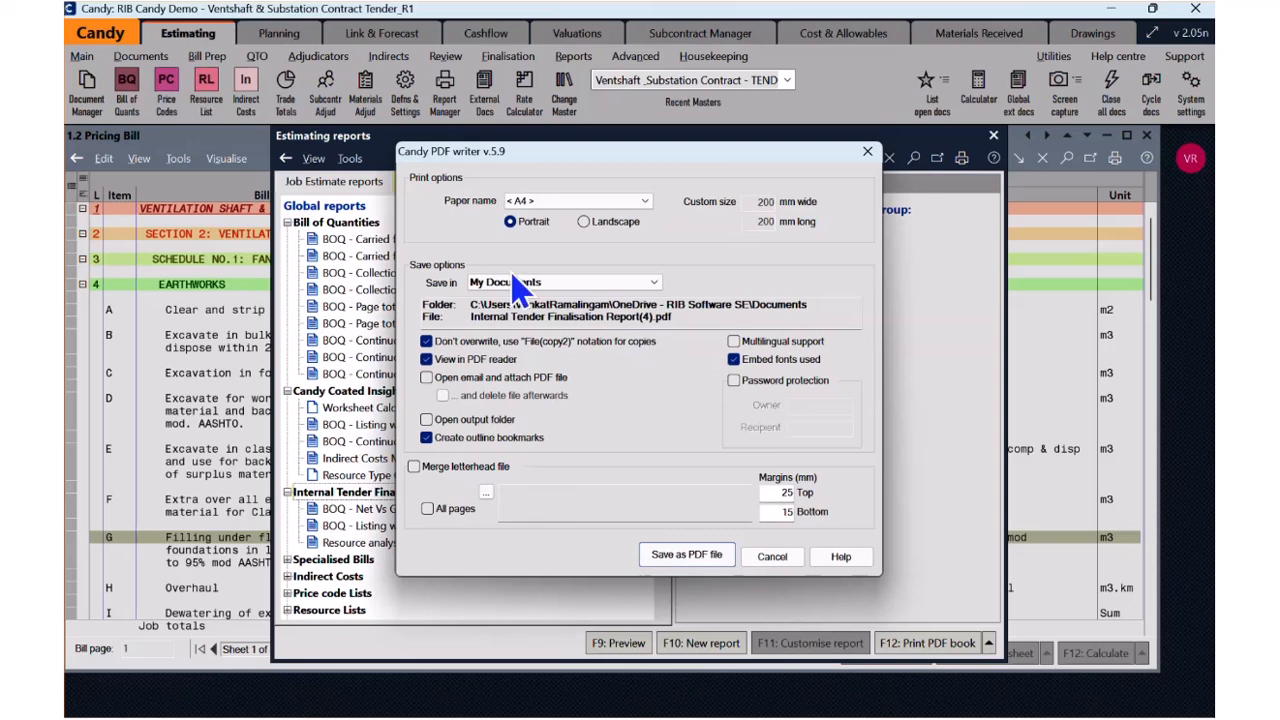
click(646, 203)
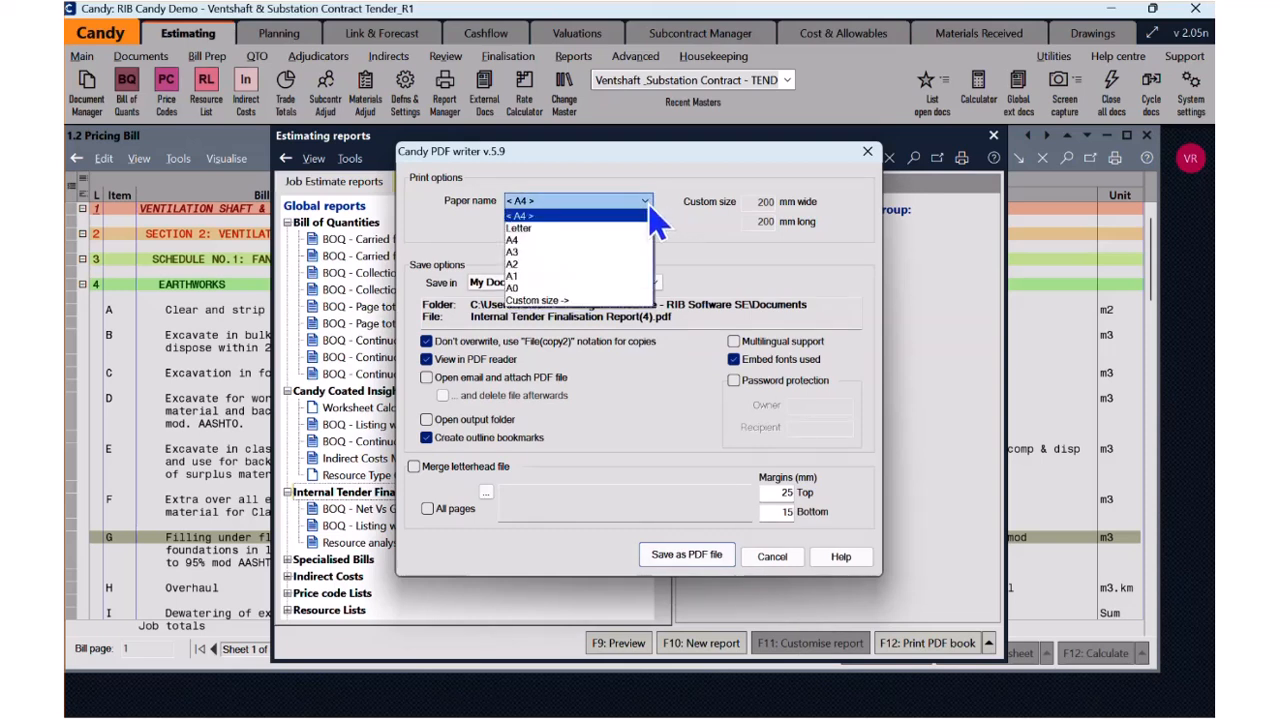
click(652, 201)
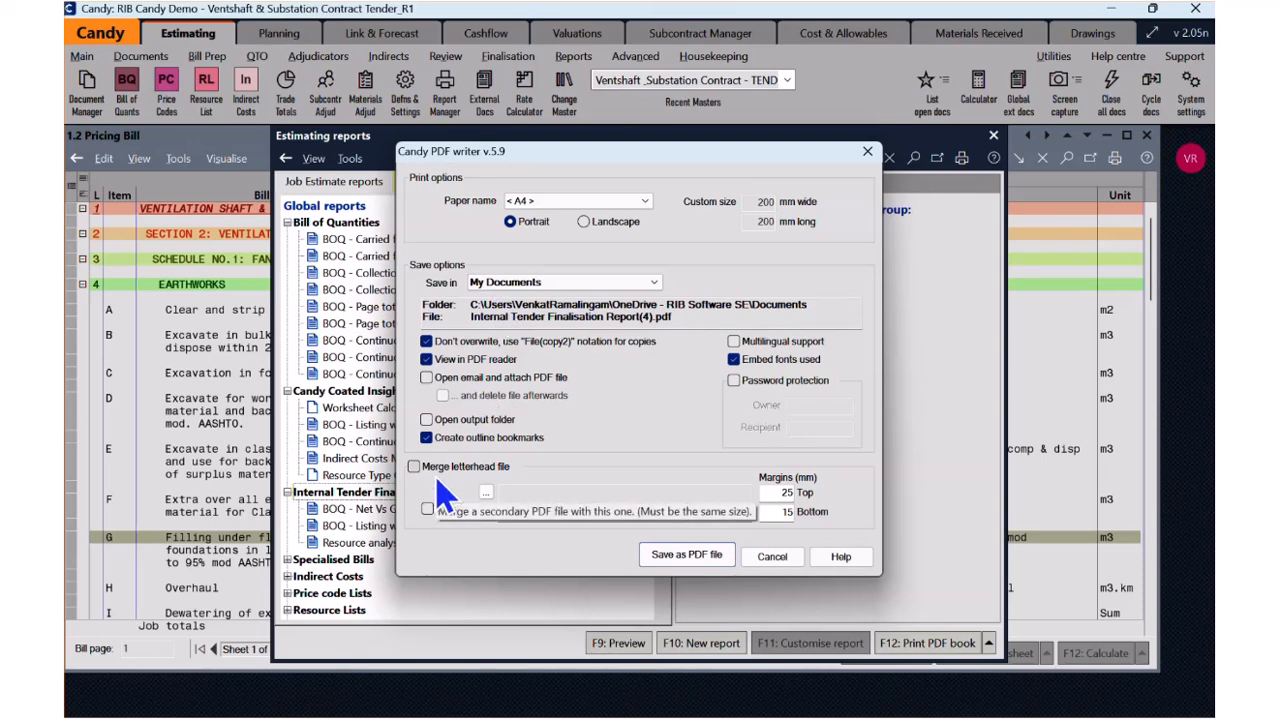
click(690, 562)
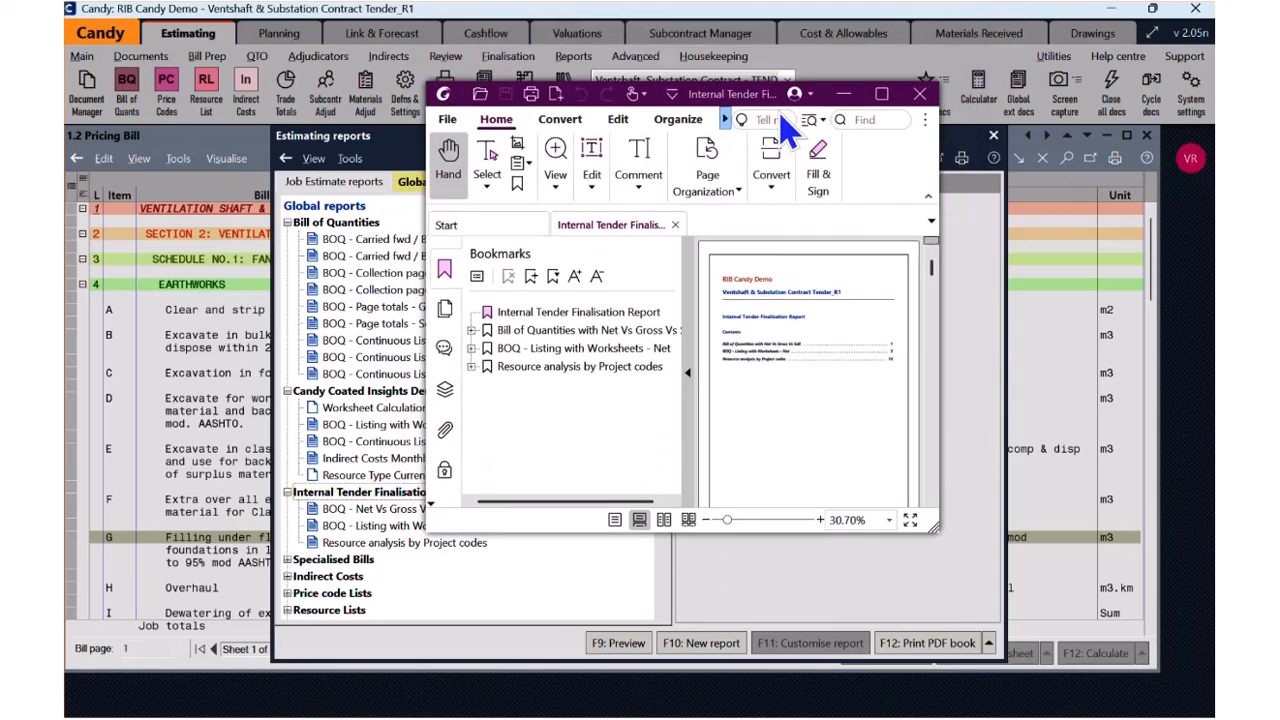
Step: Examine the PDF book's contents page at full window size and go to the BOQ - Listing with Worksheets - Net bookmark
click(881, 94)
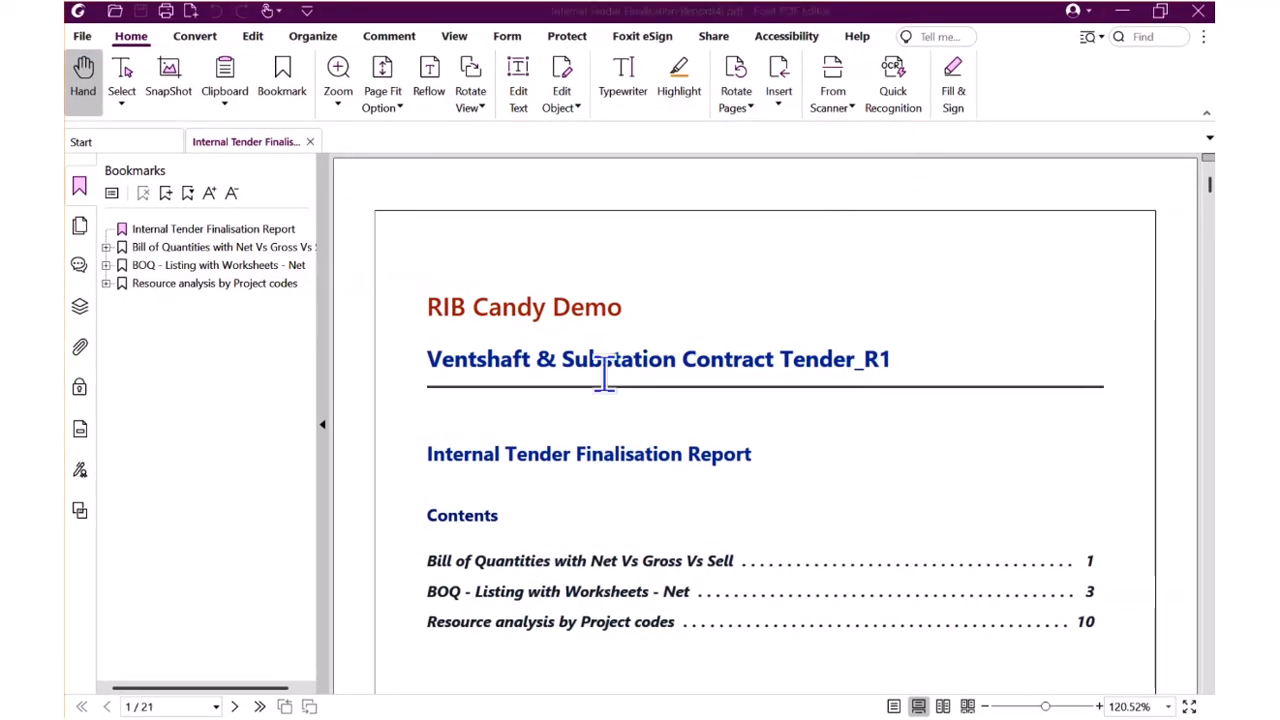
scroll(498, 335, down, 3)
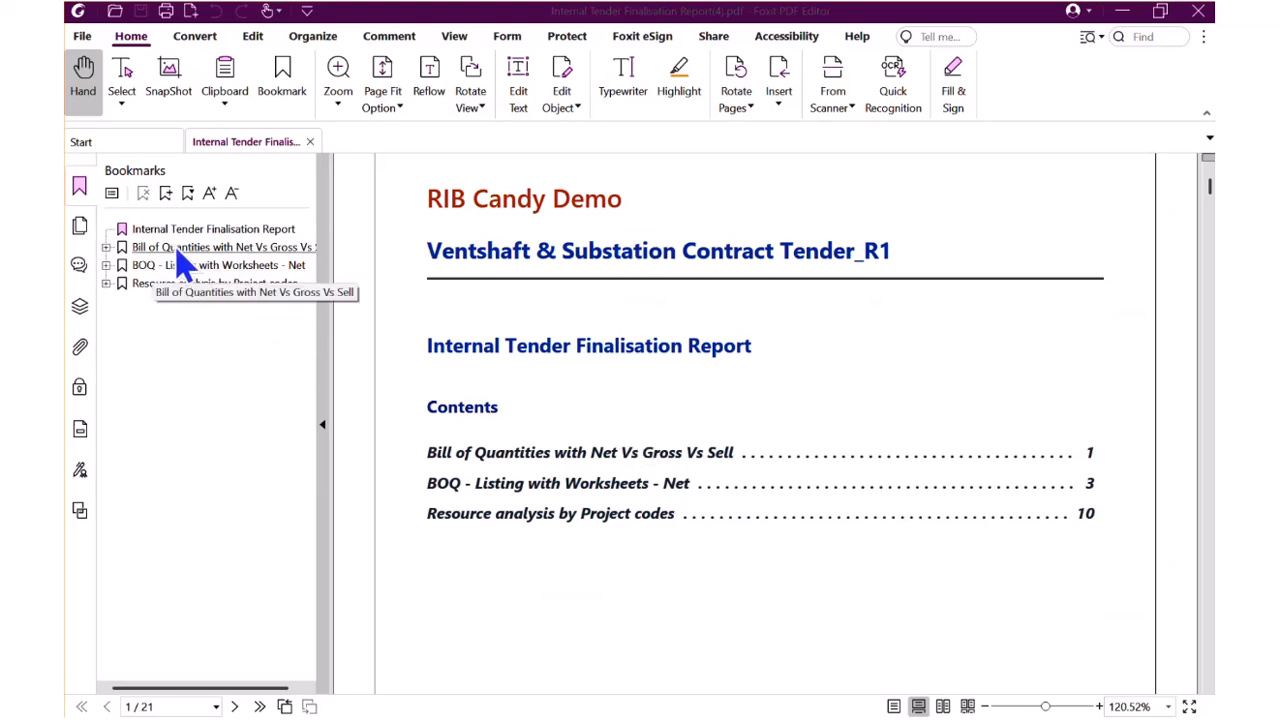
click(183, 271)
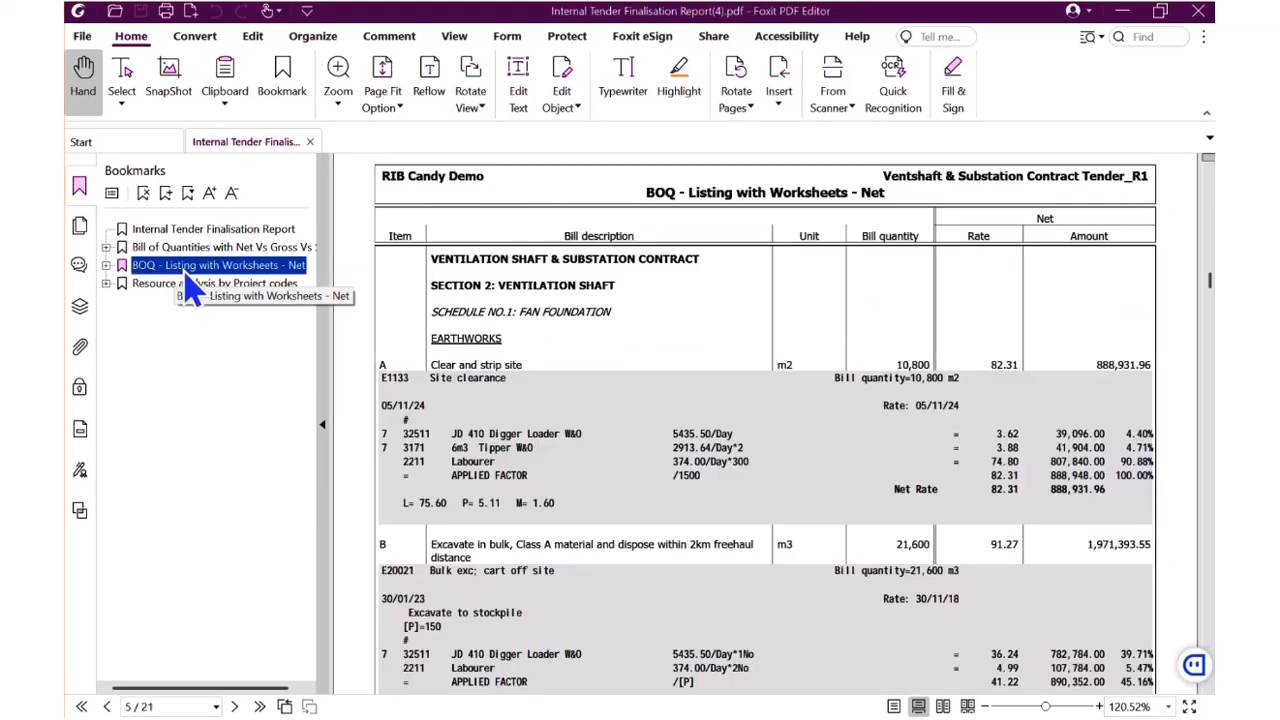
Step: Expand the BOQ - Listing with Worksheets - Net bookmark down to Schedule No.1: Fan Foundation and go to its Paintwork section
click(106, 266)
click(122, 283)
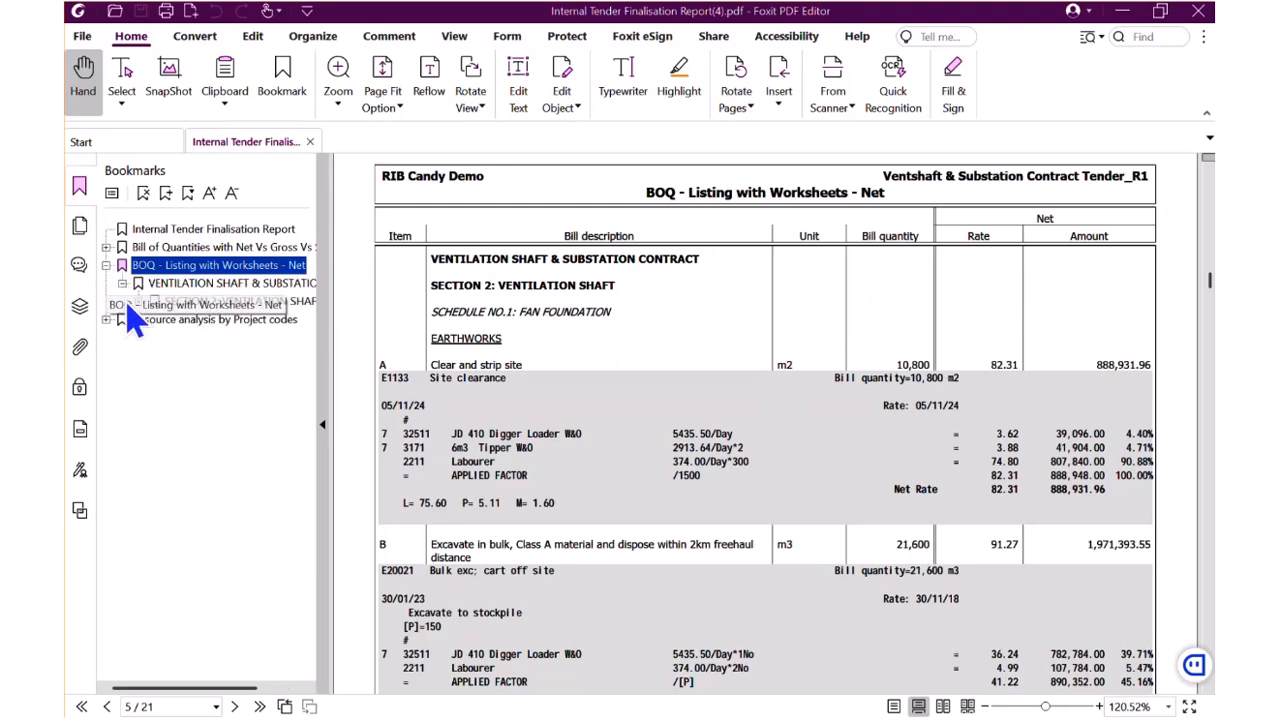
click(138, 301)
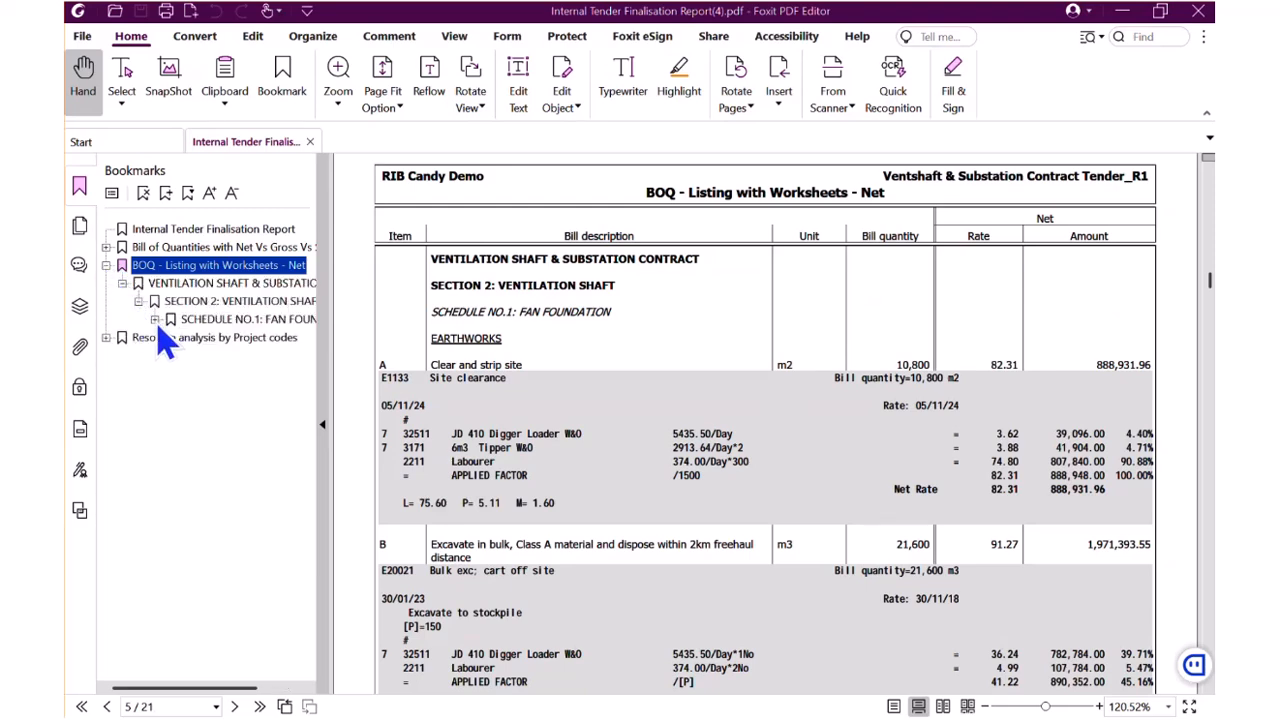
click(155, 319)
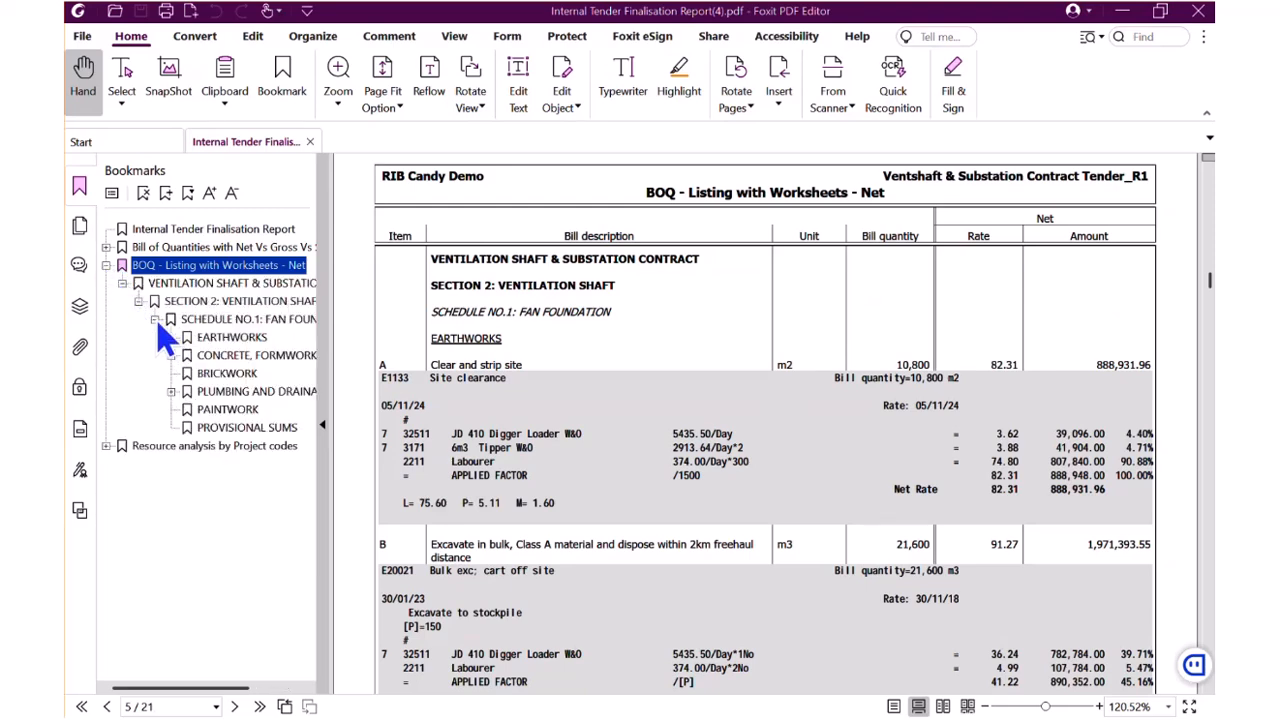
click(224, 412)
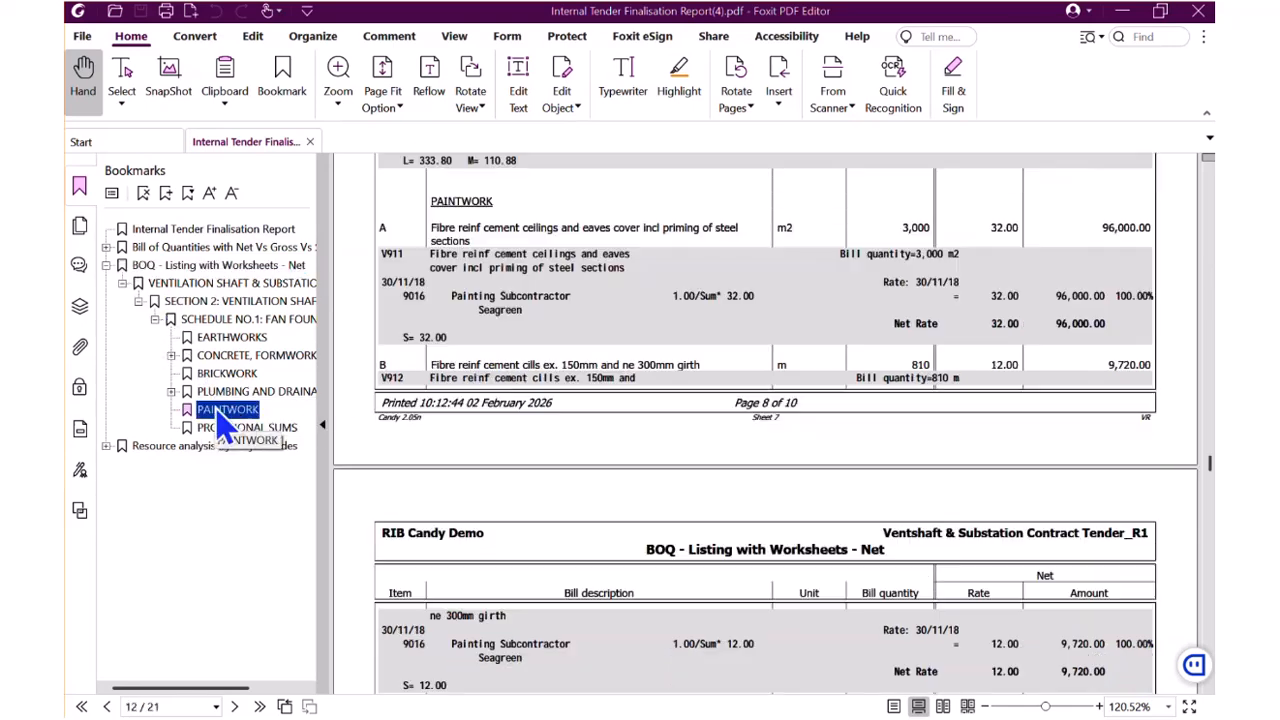
Step: View the Paintwork section under the Resource analysis by Project codes bookmark and return to the Internal Tender Finalisation Report contents page
click(106, 445)
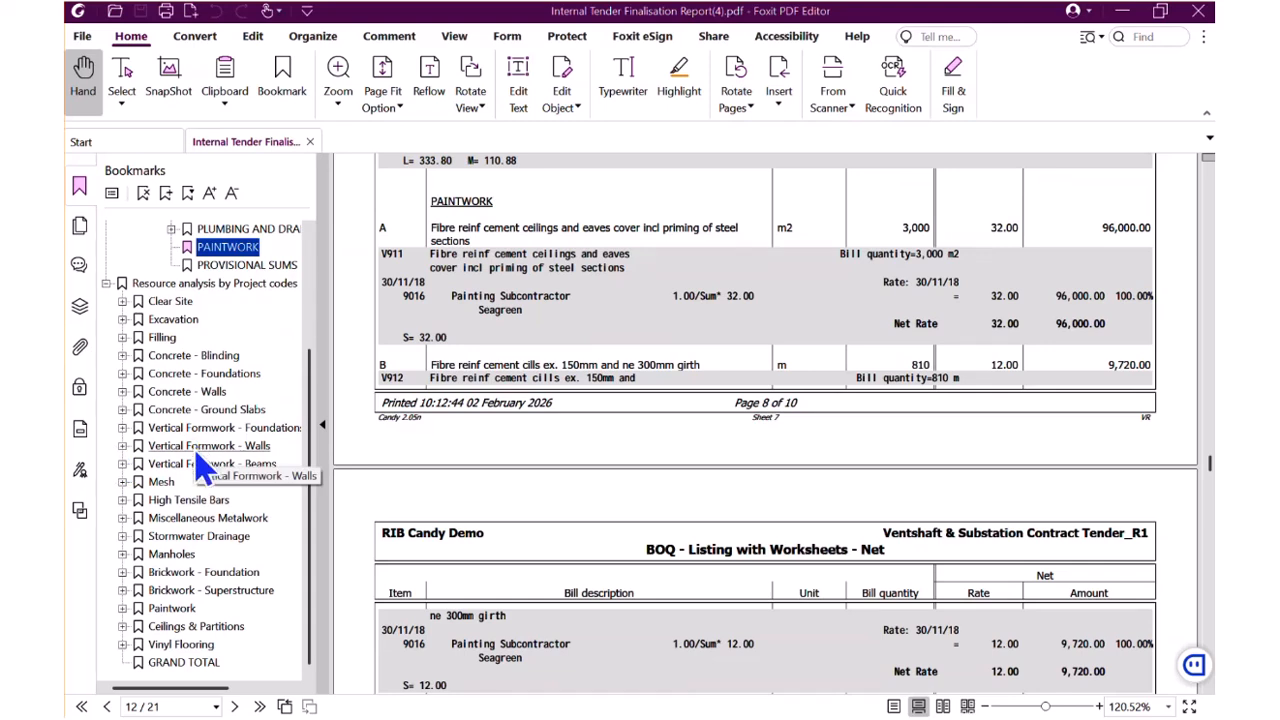
click(170, 610)
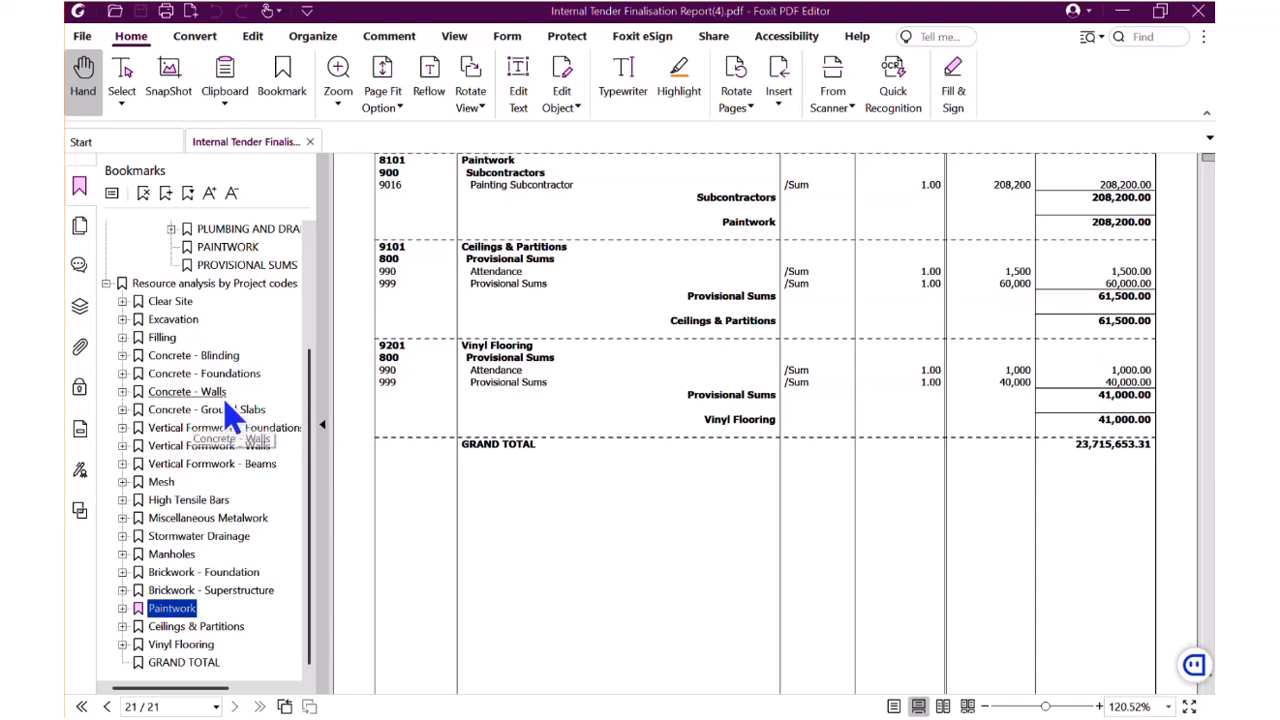
scroll(150, 395, up, 3)
click(185, 233)
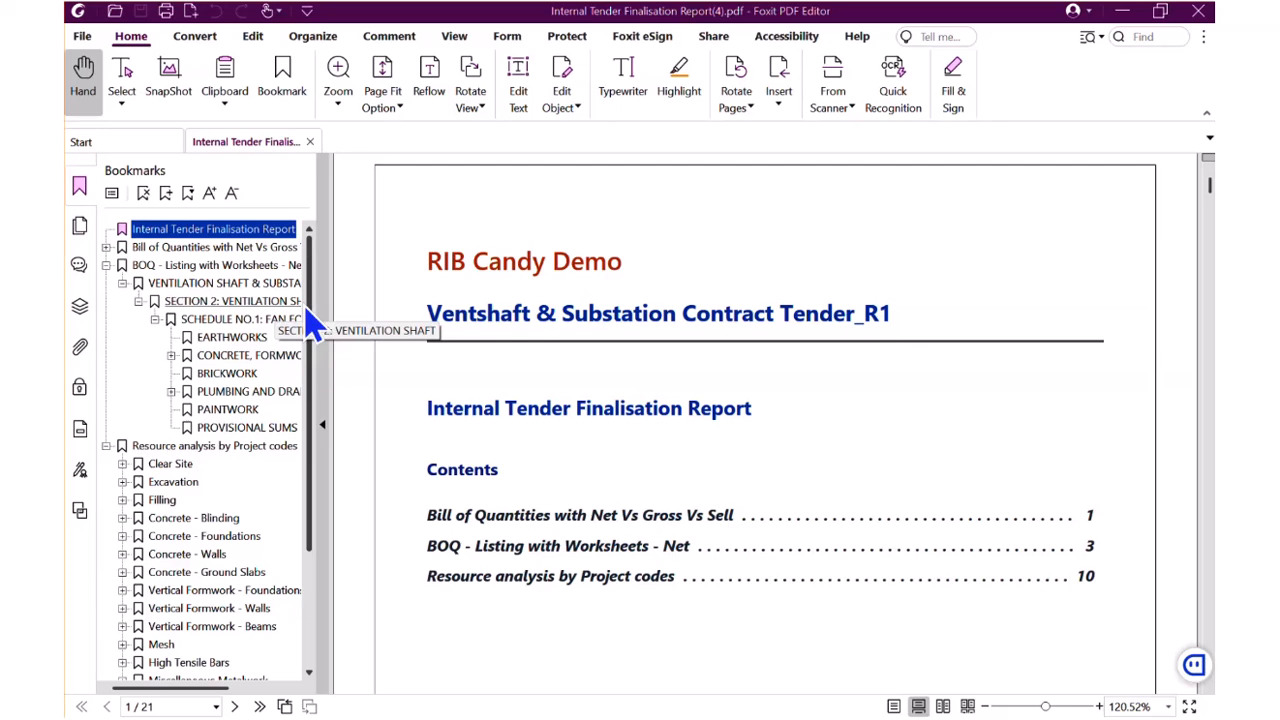
Step: Close the PDF book and, back in Candy, examine the backup and recover options for the Global report manager
click(1198, 12)
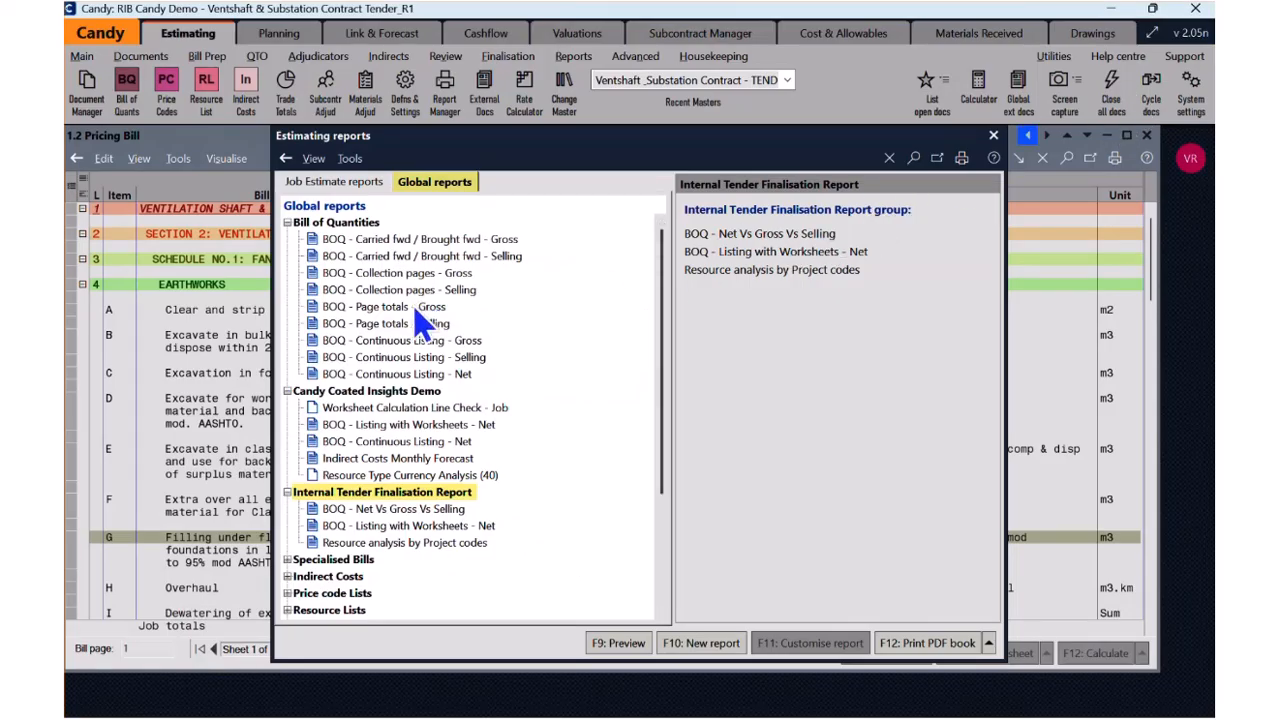
click(352, 160)
mouse_move(402, 226)
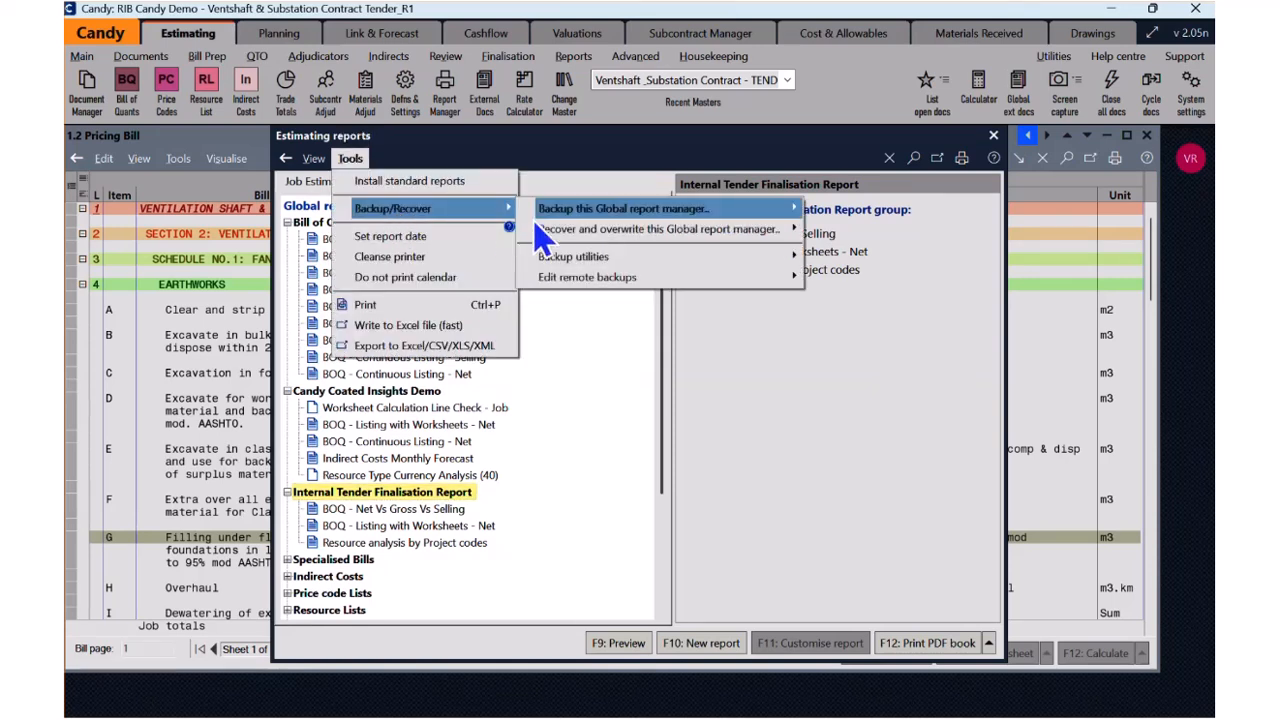
mouse_move(578, 214)
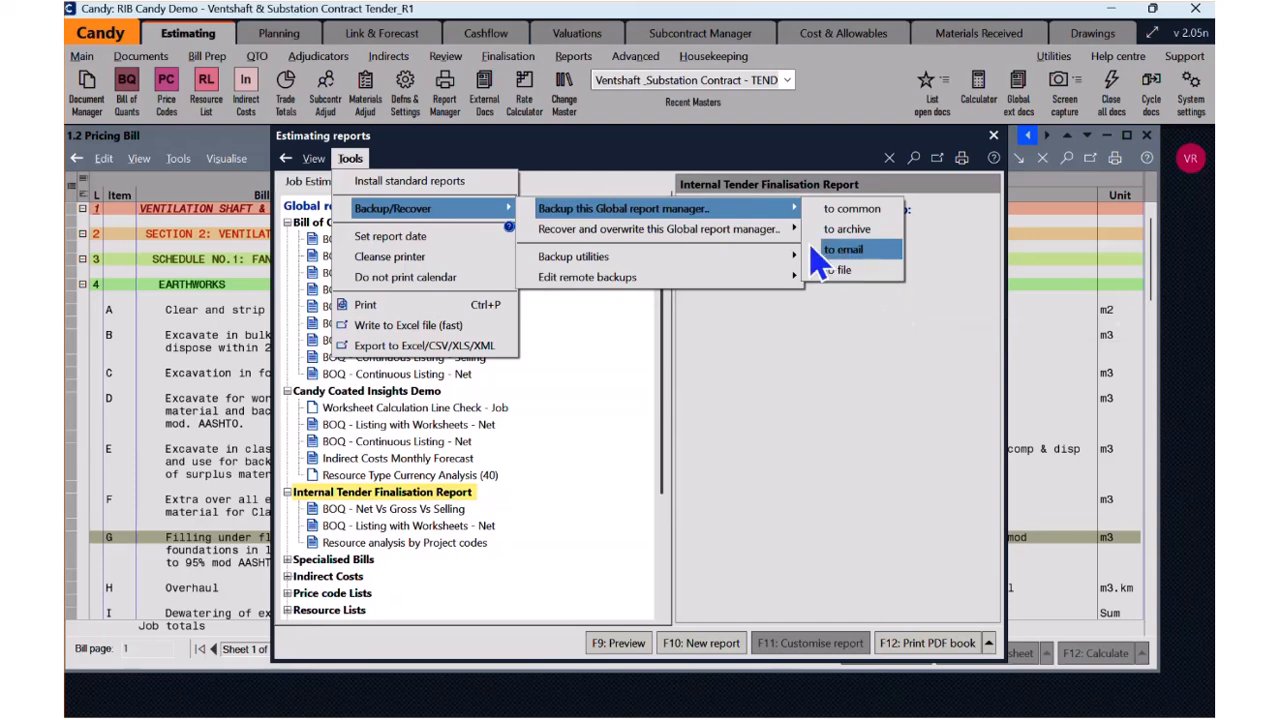
mouse_move(765, 232)
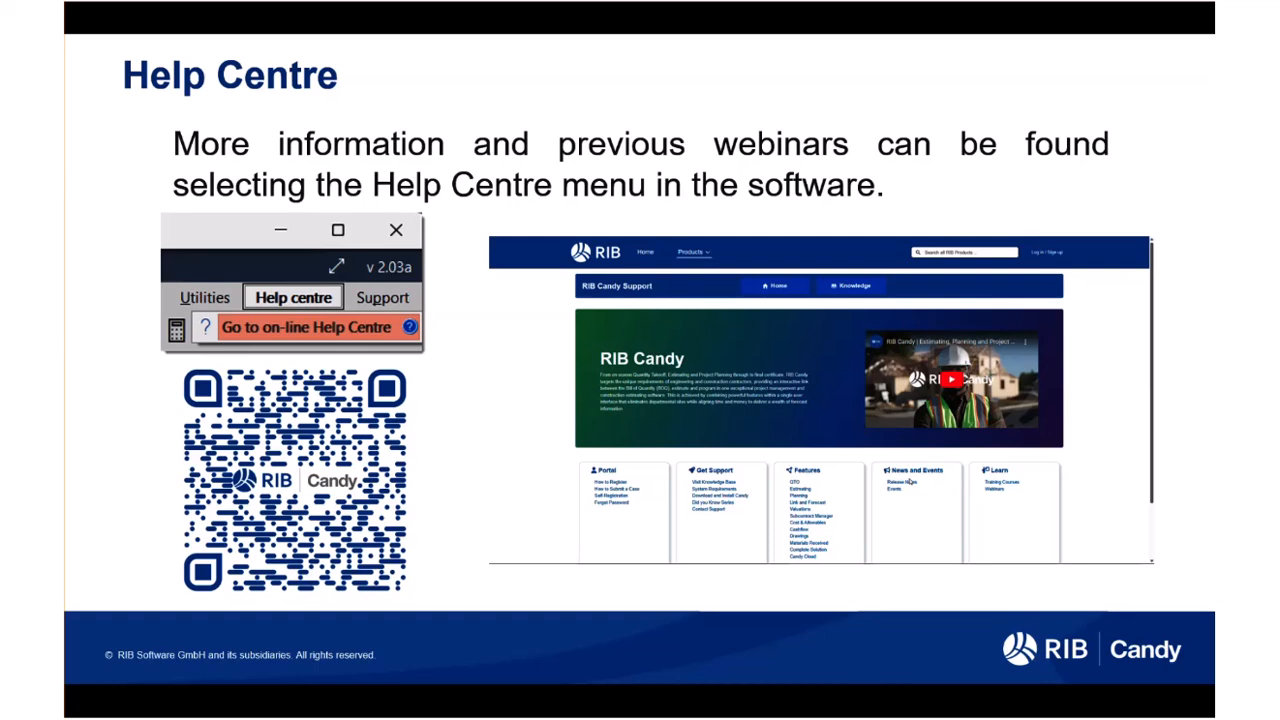
key(ctrl)
key(ctrl)
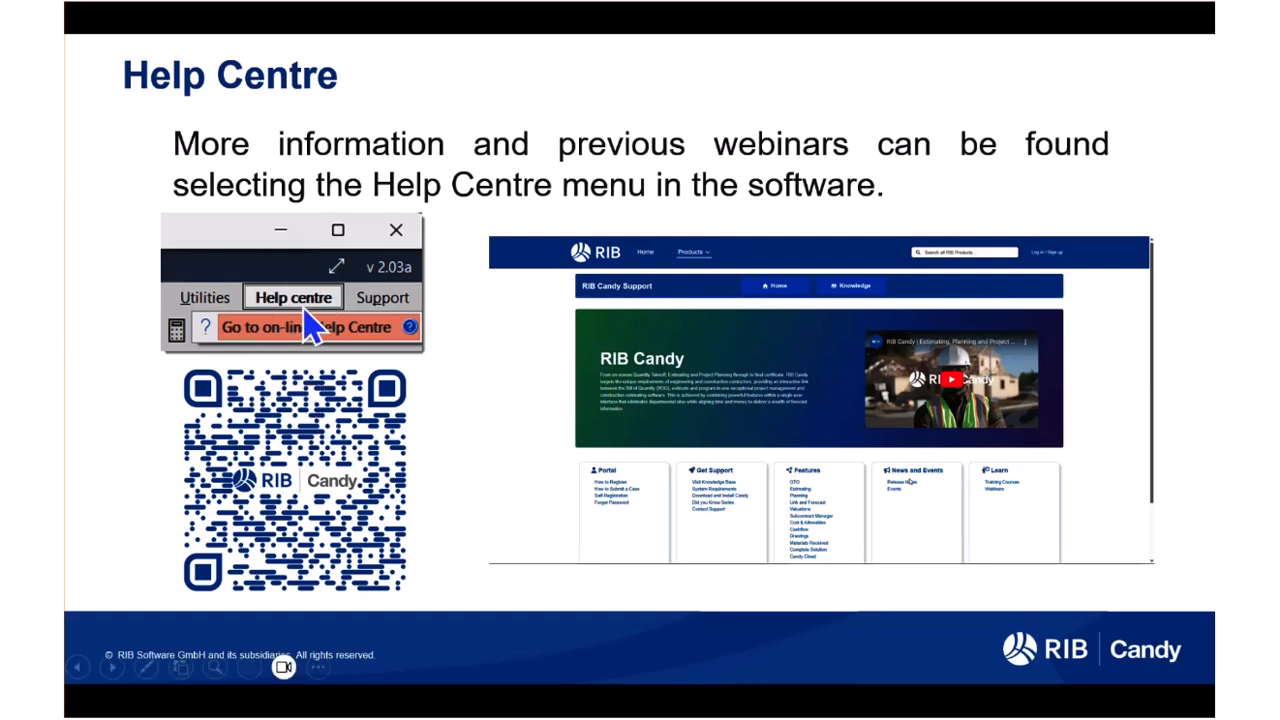